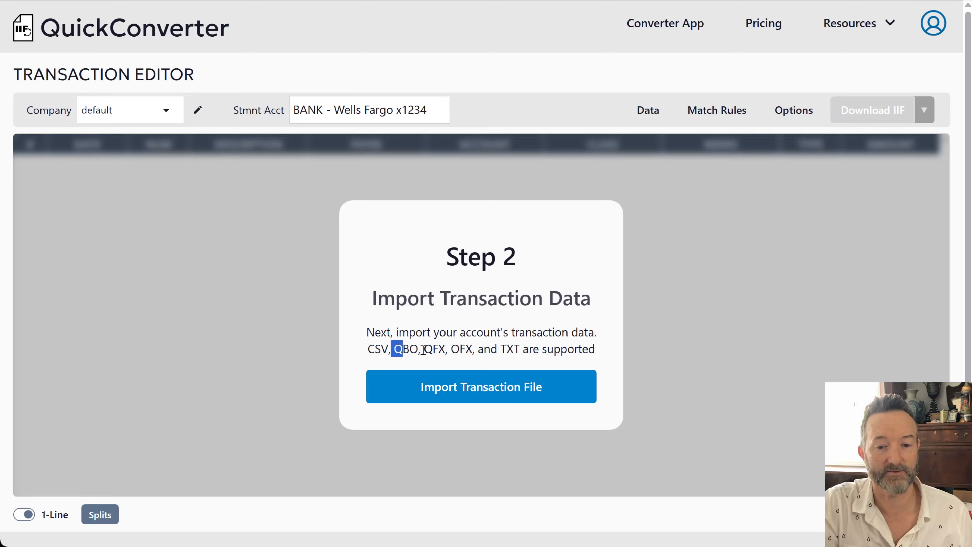
{"action": "left_click", "coordinate": [474, 351]}
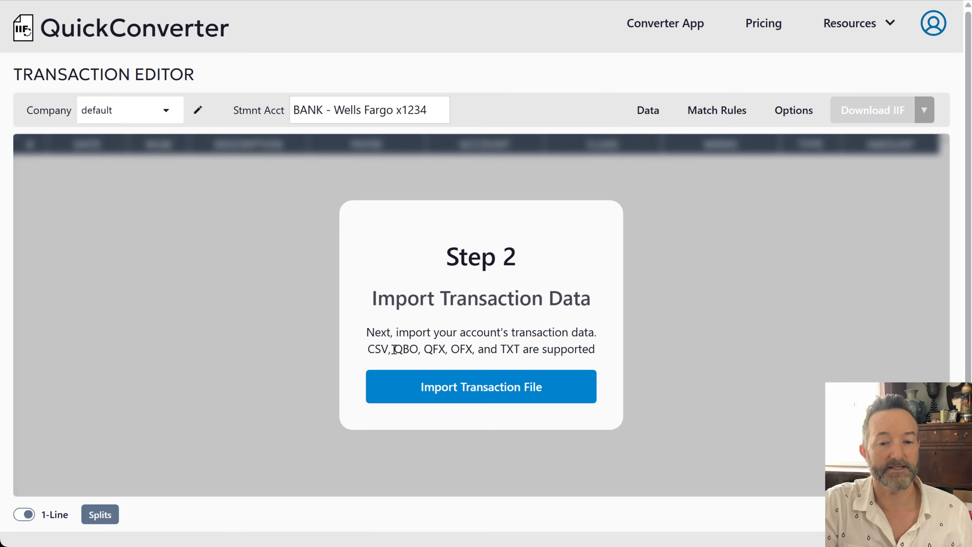
{"action": "left_click_drag", "start_coordinate": [394, 349], "coordinate": [473, 350]}
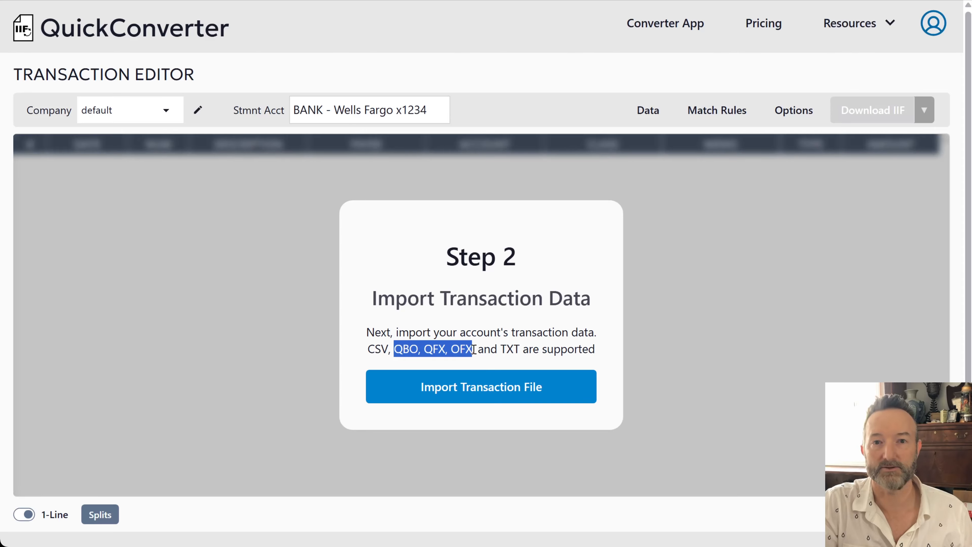
{"action": "left_click", "coordinate": [474, 351]}
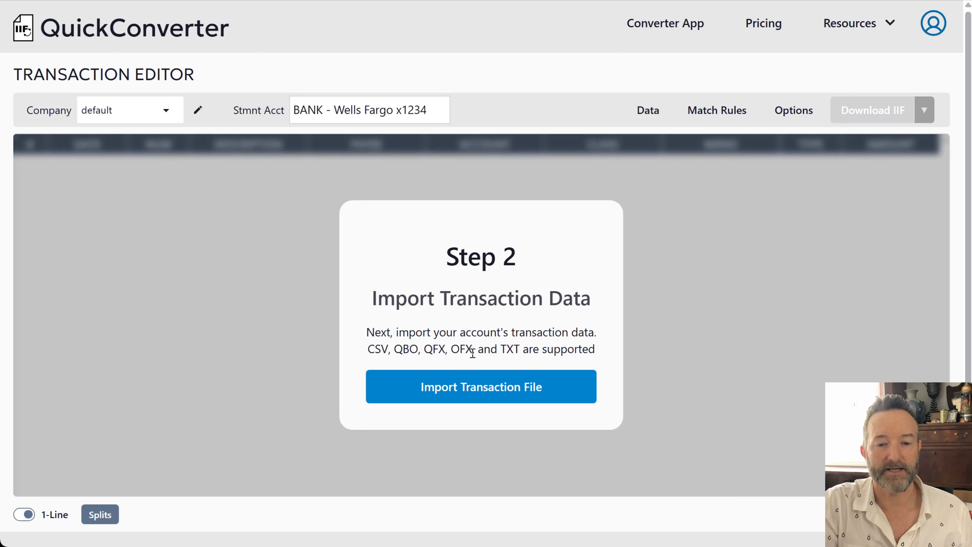
{"action": "left_click_drag", "start_coordinate": [366, 349], "coordinate": [524, 349]}
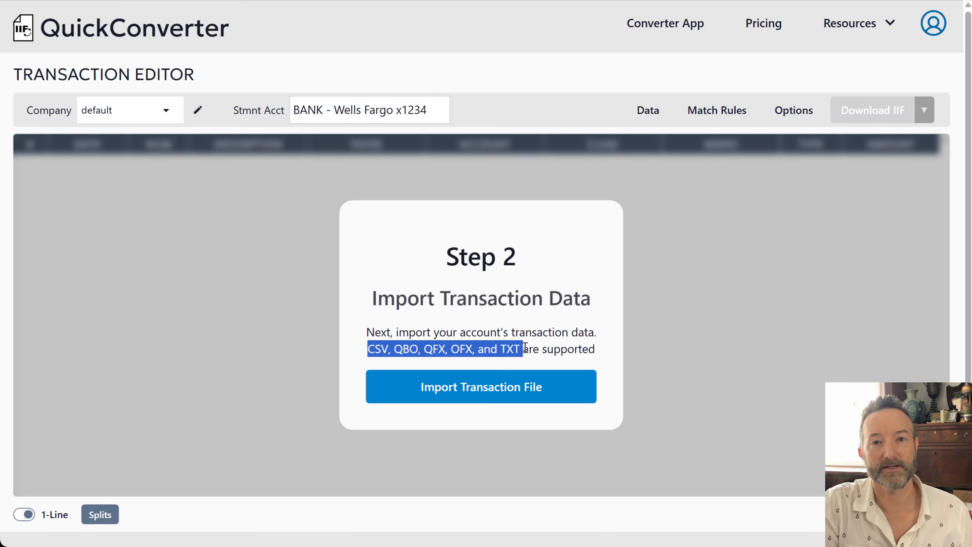
{"action": "left_click", "coordinate": [525, 348]}
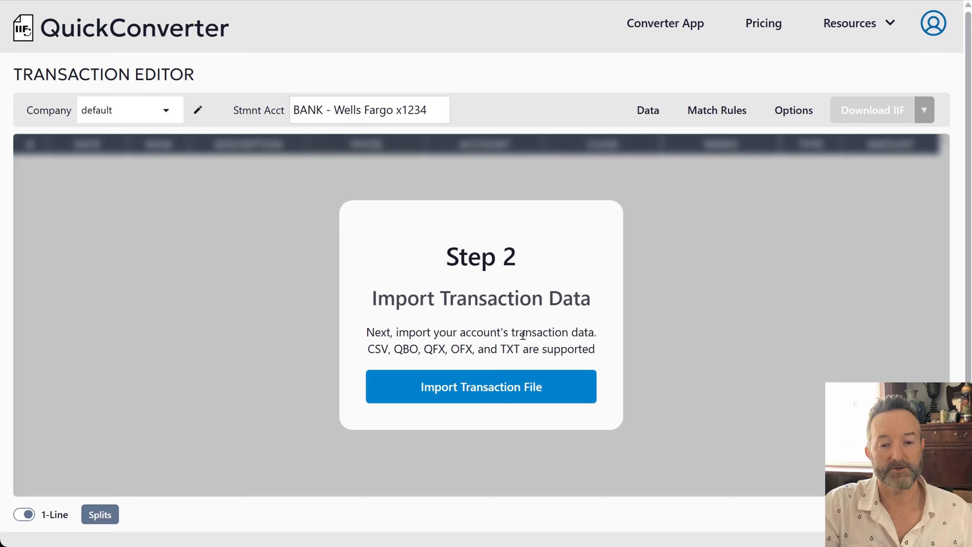
Import the transaction file 01-sample-bank.csv from the CSV Variants folder.
{"action": "left_click", "coordinate": [504, 389]}
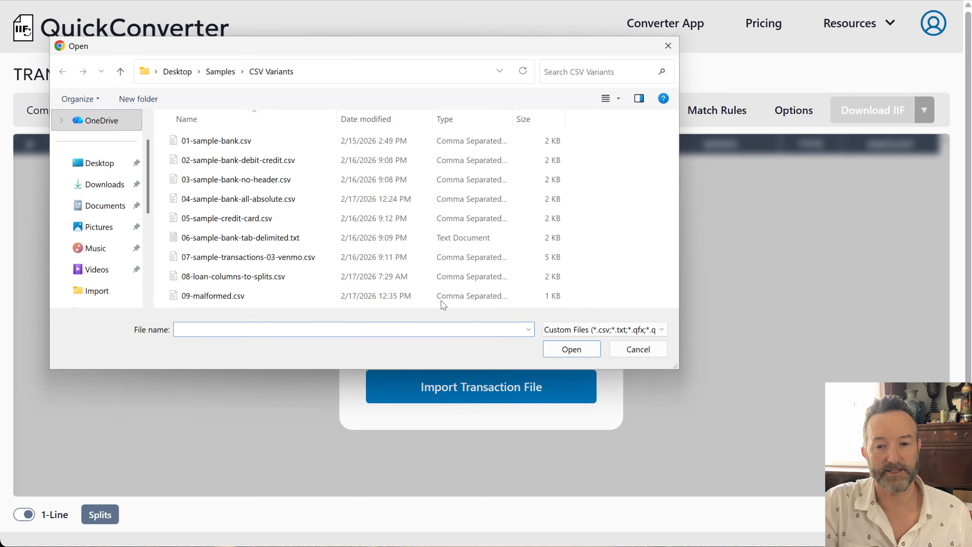
{"action": "left_click", "coordinate": [264, 145]}
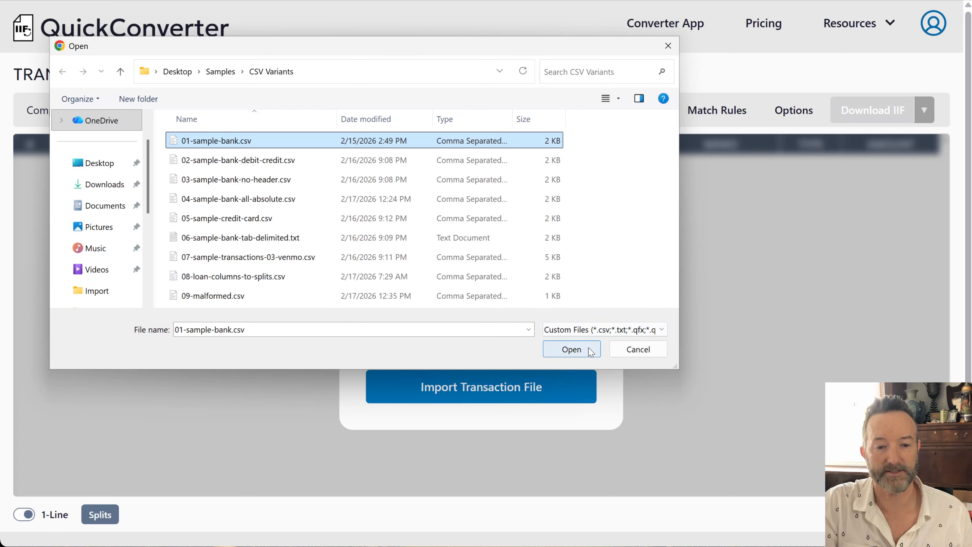
{"action": "left_click", "coordinate": [571, 350]}
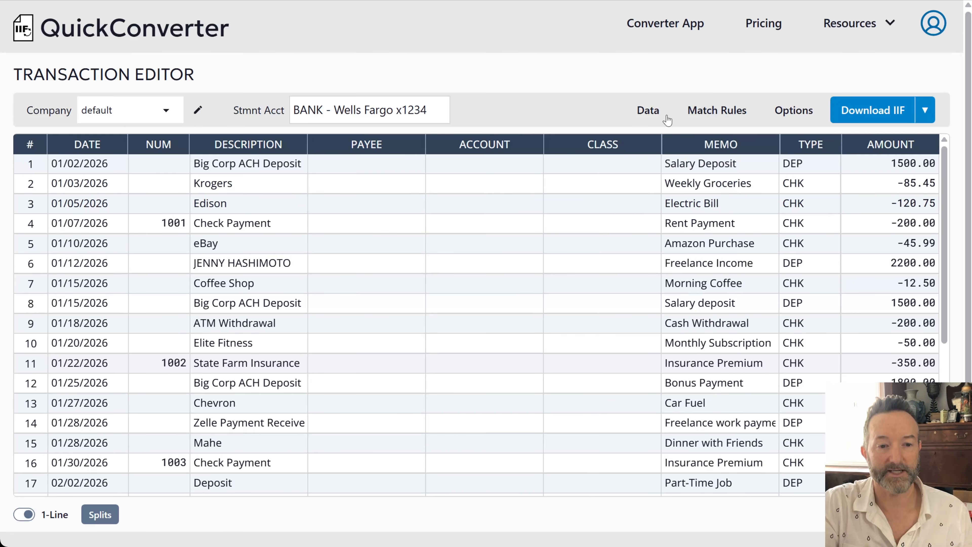
Open the CSV field mapping and compare the selected header row with the column assigned to each field.
{"action": "mouse_move", "coordinate": [658, 118]}
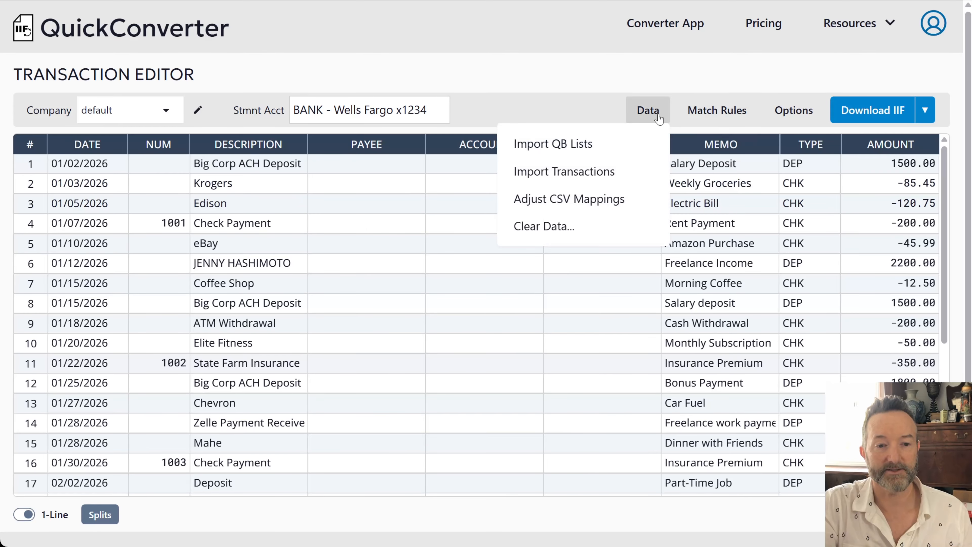
{"action": "left_click", "coordinate": [616, 199]}
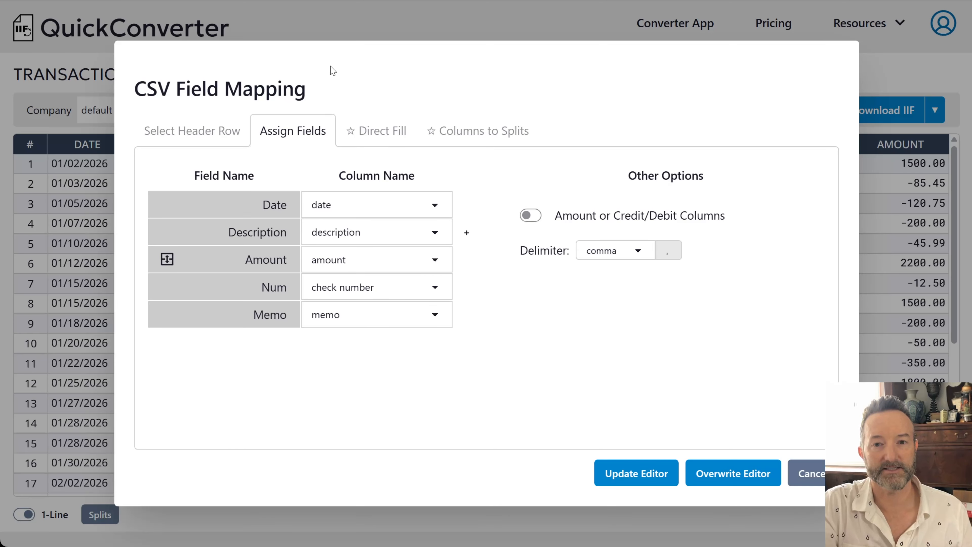
{"action": "left_click", "coordinate": [223, 132]}
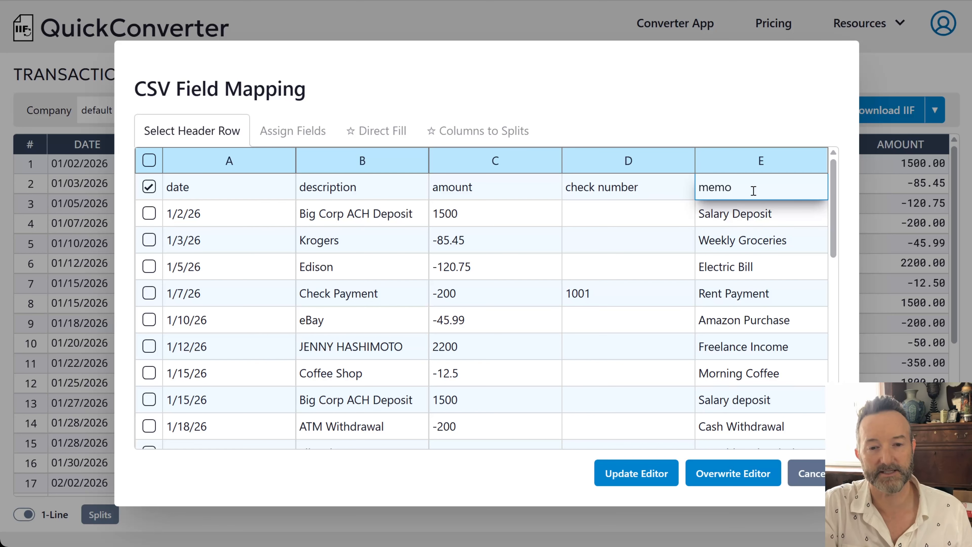
{"action": "left_click", "coordinate": [321, 135]}
{"action": "left_click", "coordinate": [231, 134]}
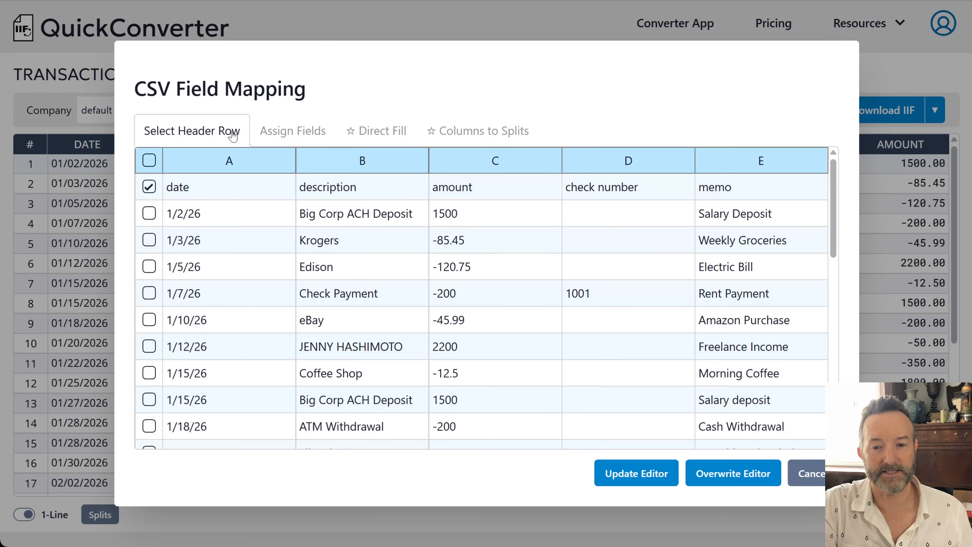
{"action": "left_click", "coordinate": [267, 134]}
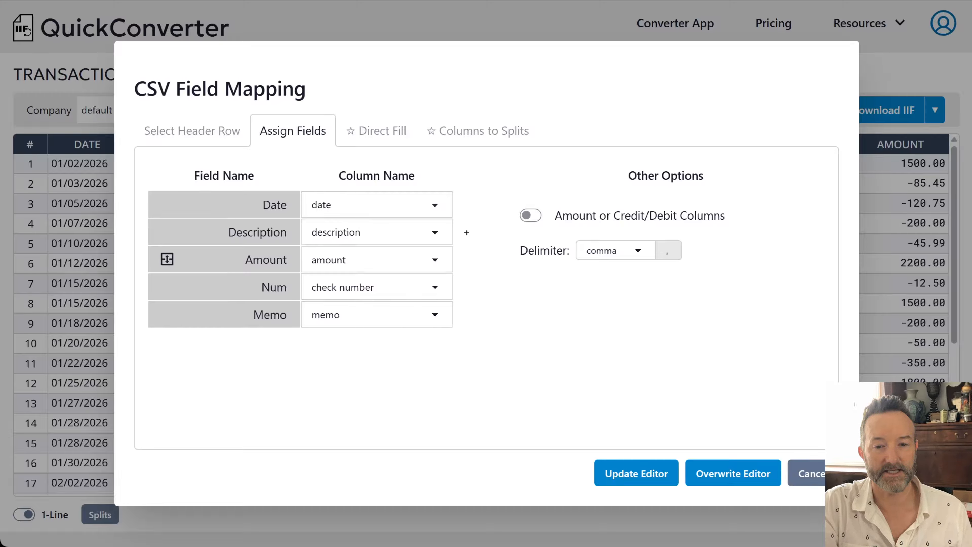
{"action": "left_click_drag", "start_coordinate": [339, 176], "coordinate": [418, 180]}
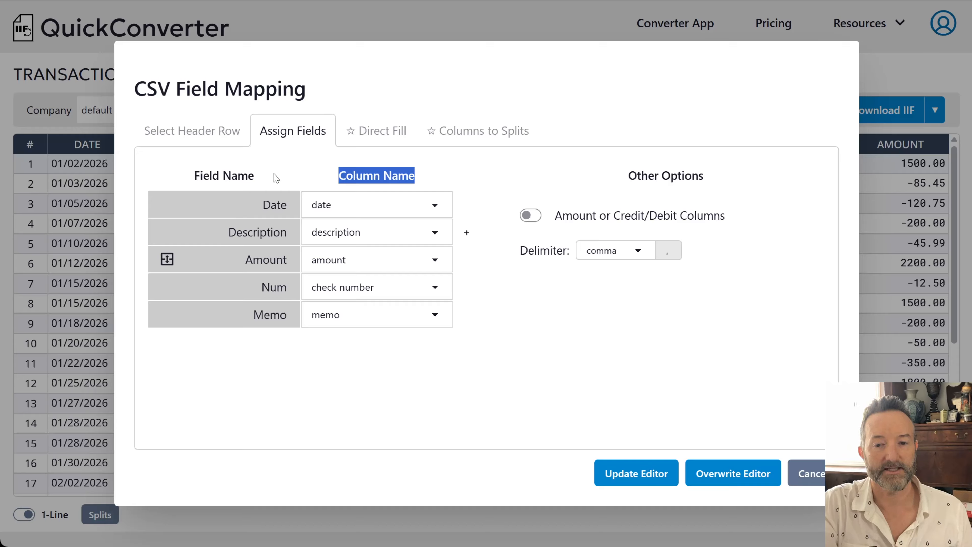
{"action": "left_click_drag", "start_coordinate": [254, 175], "coordinate": [194, 171]}
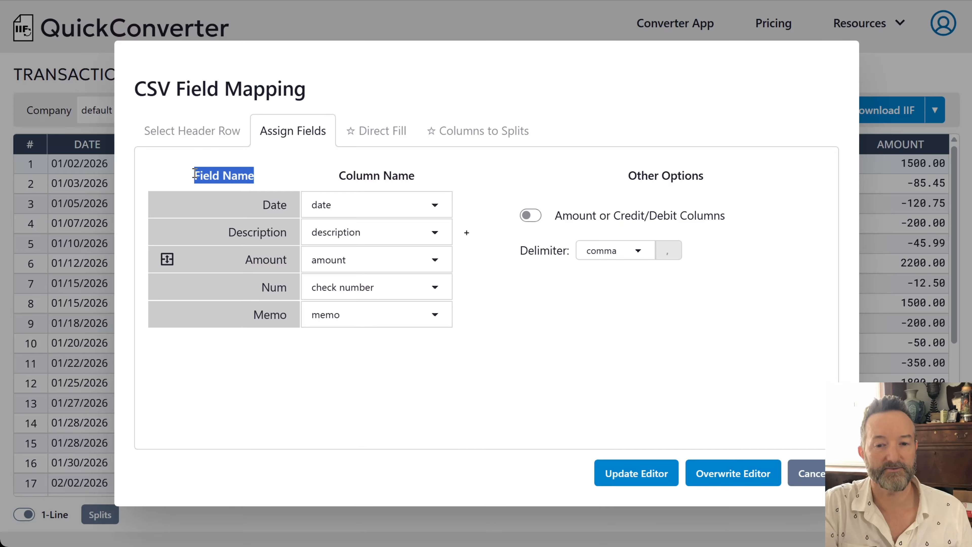
{"action": "left_click", "coordinate": [196, 140]}
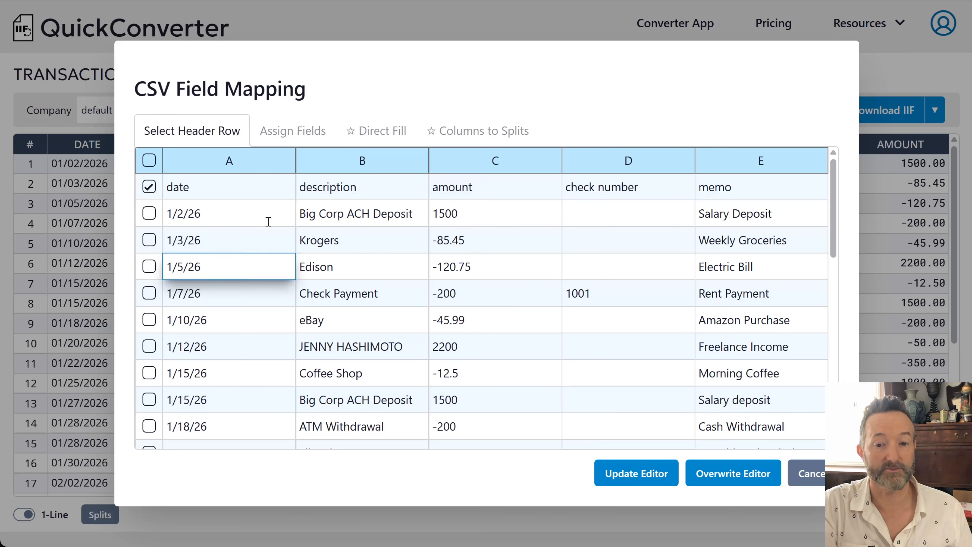
{"action": "left_click", "coordinate": [306, 135]}
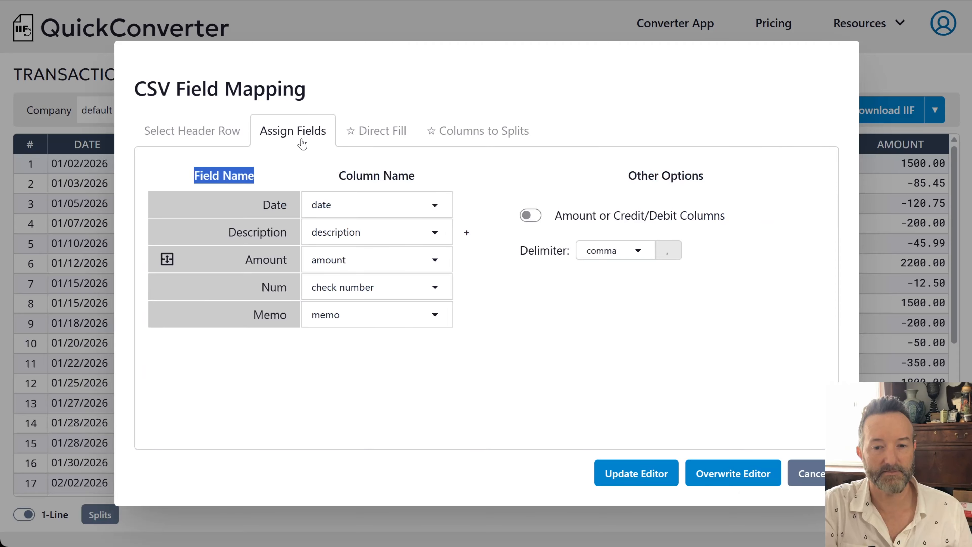
{"action": "left_click", "coordinate": [290, 158]}
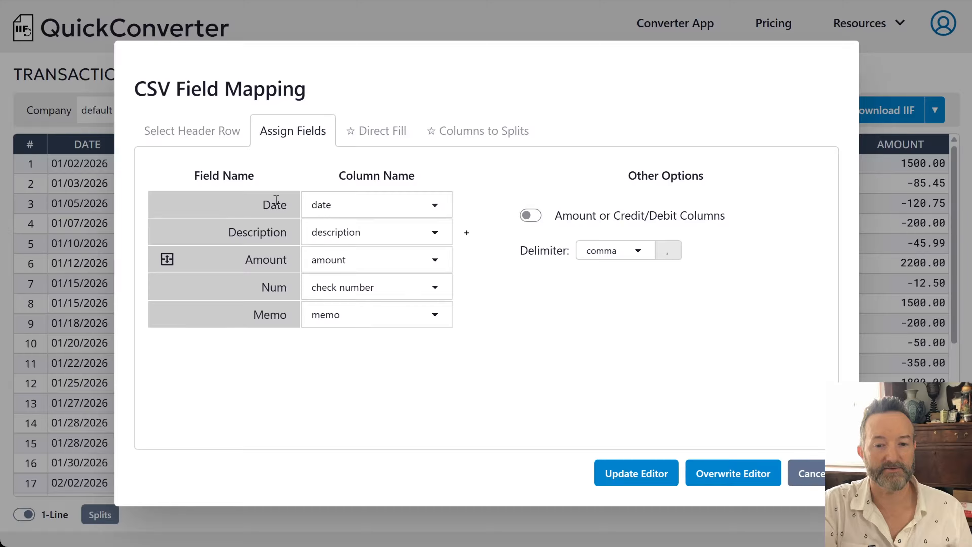
Try separate Credit/Debit columns, restore the single Amount field mapped to the amount column, and recheck it against the header row.
{"action": "left_click", "coordinate": [531, 217]}
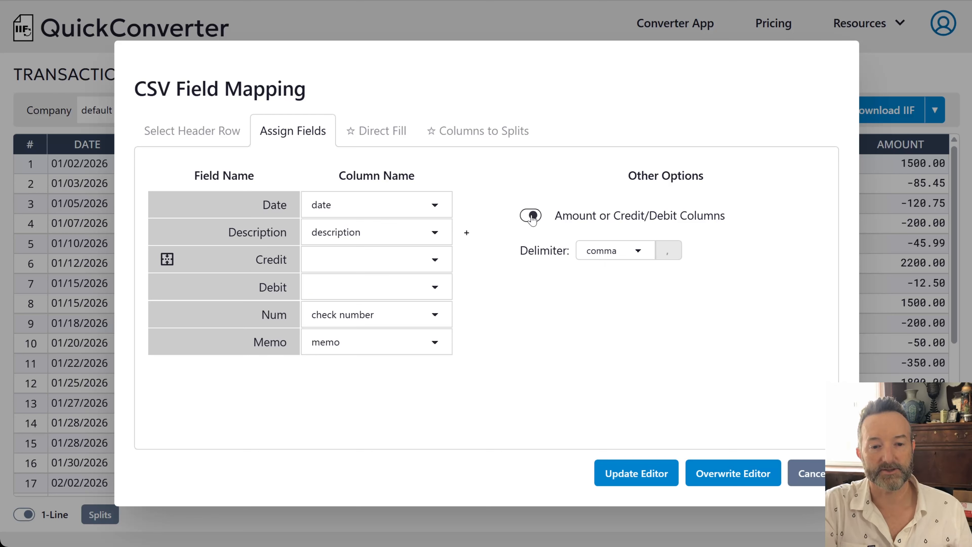
{"action": "left_click", "coordinate": [331, 261]}
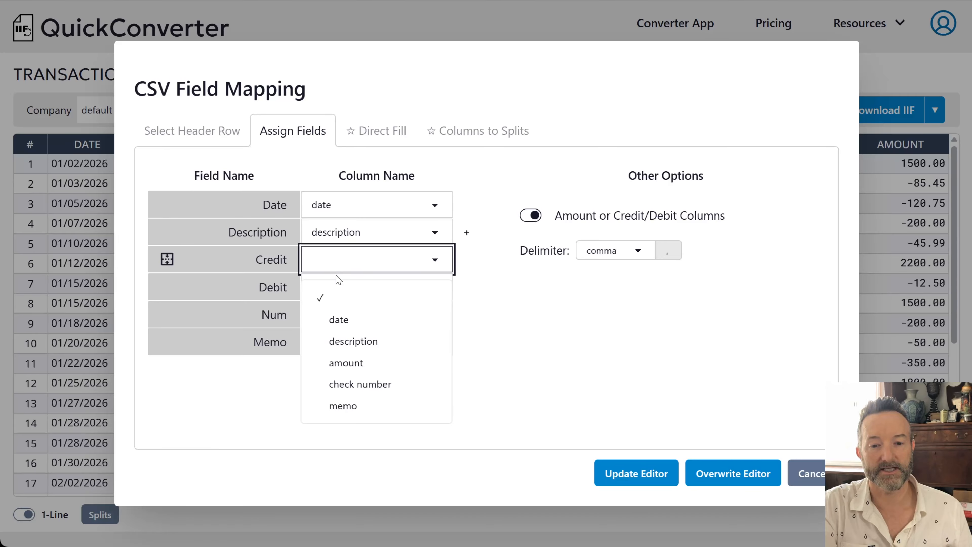
{"action": "left_click", "coordinate": [534, 338]}
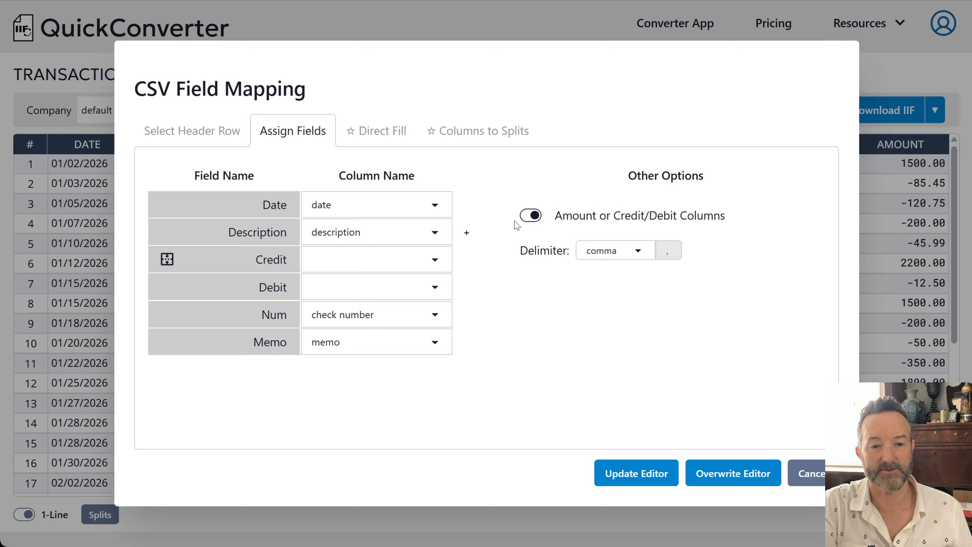
{"action": "left_click", "coordinate": [531, 216]}
{"action": "left_click", "coordinate": [398, 258]}
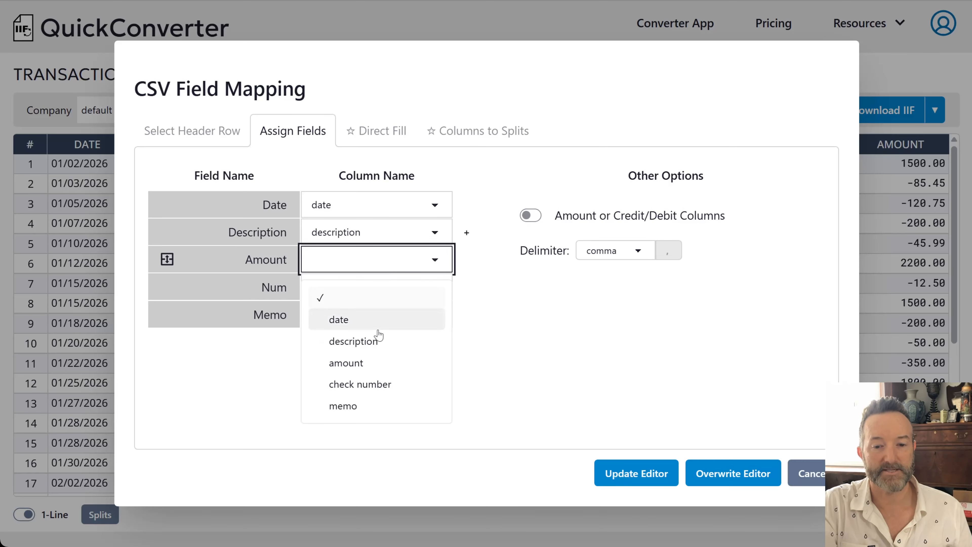
{"action": "left_click", "coordinate": [377, 366]}
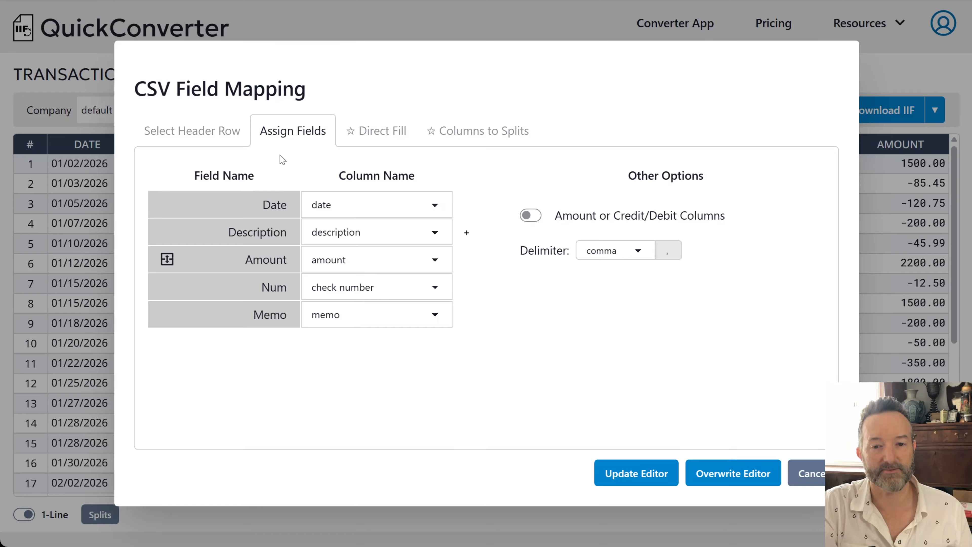
{"action": "left_click", "coordinate": [237, 132]}
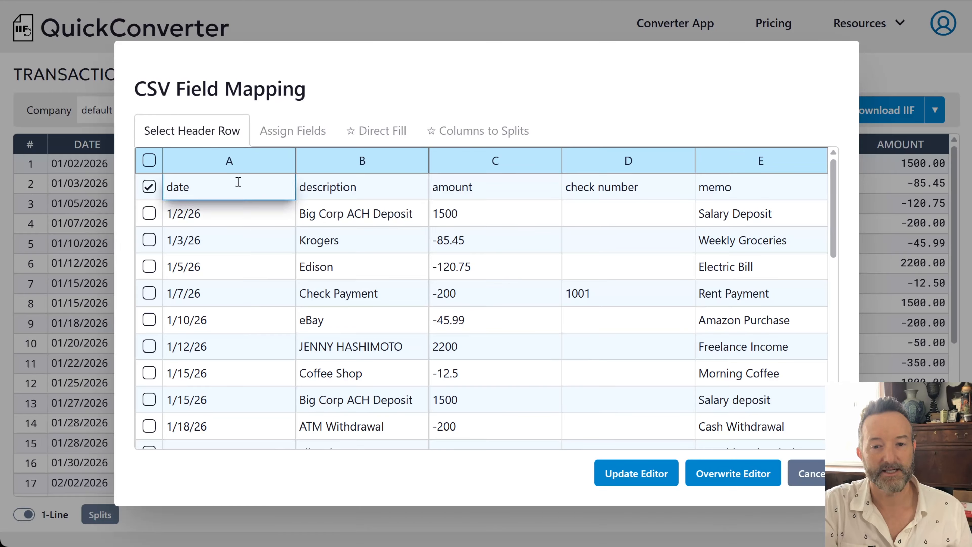
{"action": "left_click", "coordinate": [321, 136]}
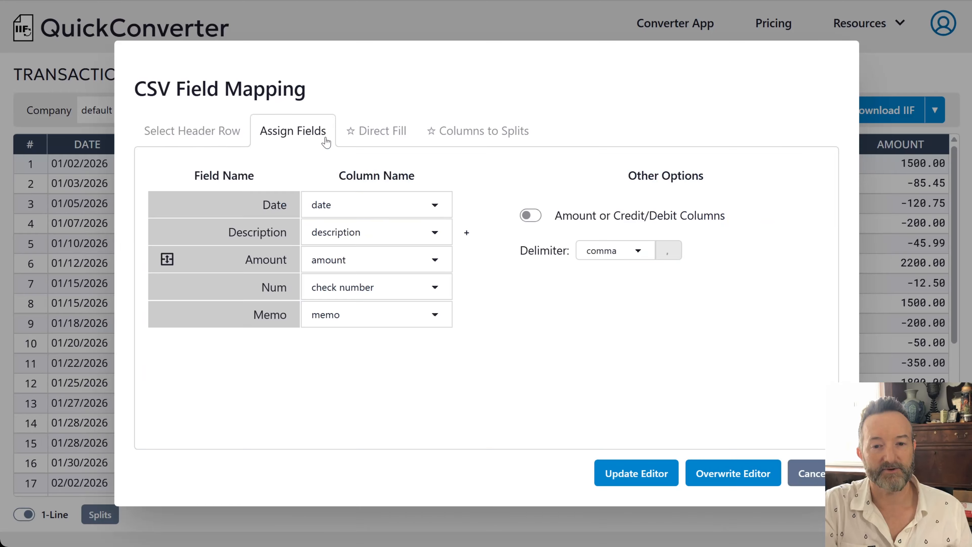
Try a custom delimiter, set it back to comma, and discard the CSV mapping changes.
{"action": "left_click", "coordinate": [644, 256]}
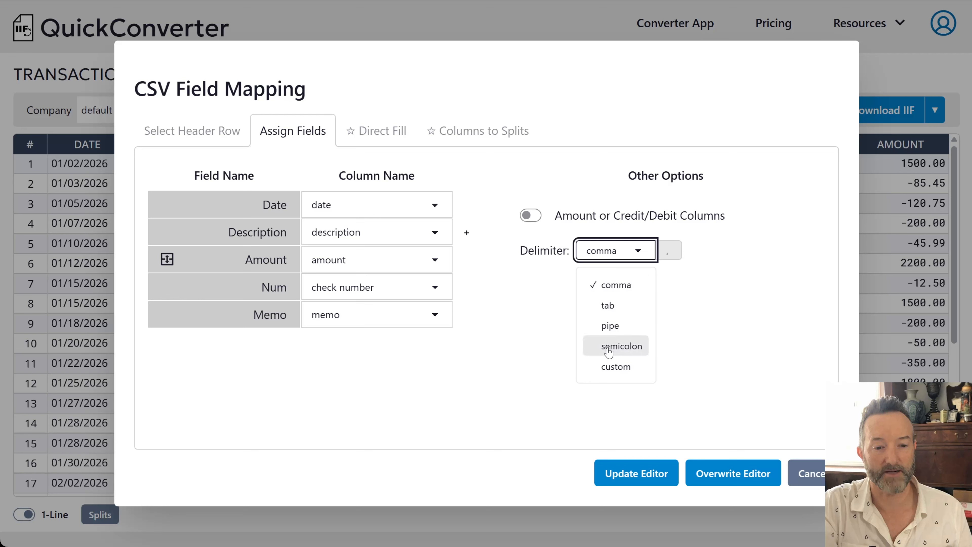
{"action": "left_click", "coordinate": [613, 367]}
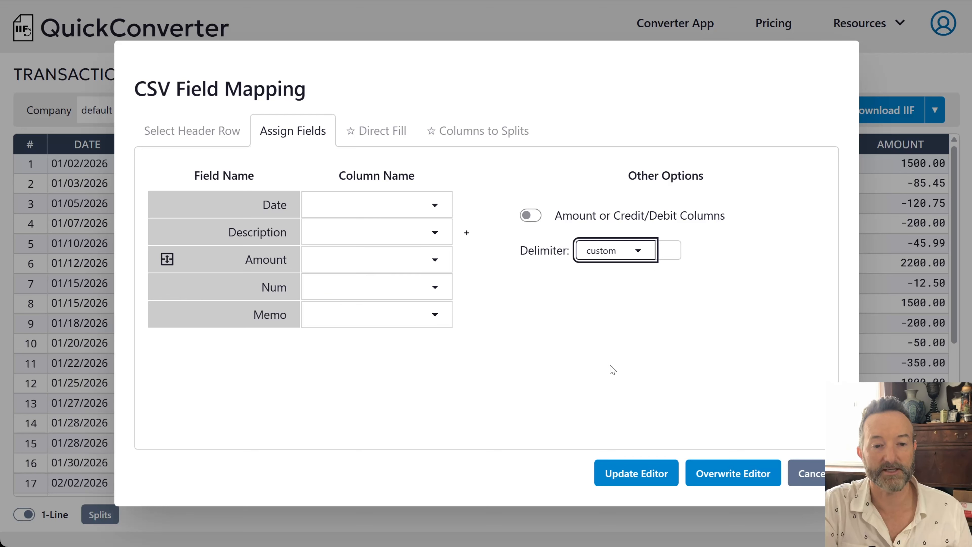
{"action": "left_click", "coordinate": [644, 257]}
{"action": "left_click", "coordinate": [633, 285]}
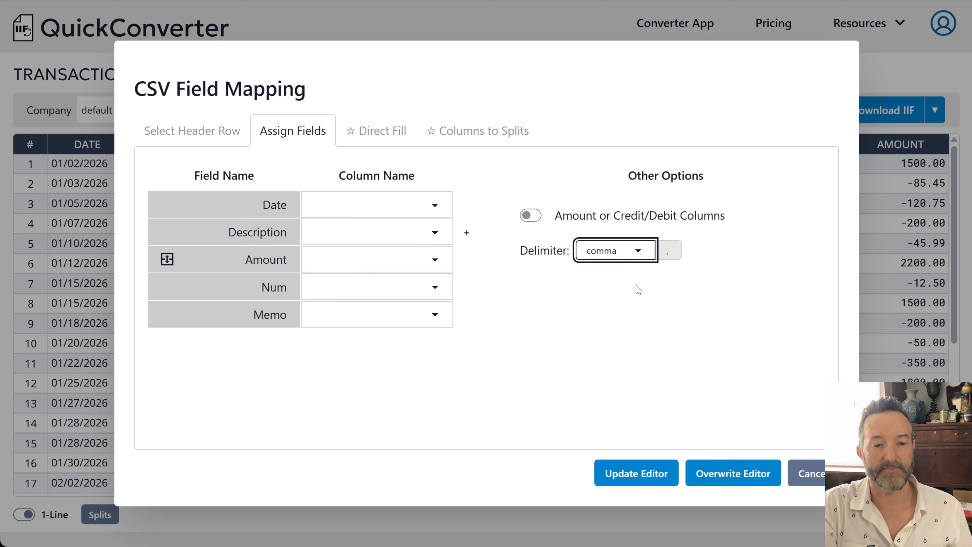
{"action": "left_click", "coordinate": [625, 254]}
{"action": "left_click", "coordinate": [714, 326]}
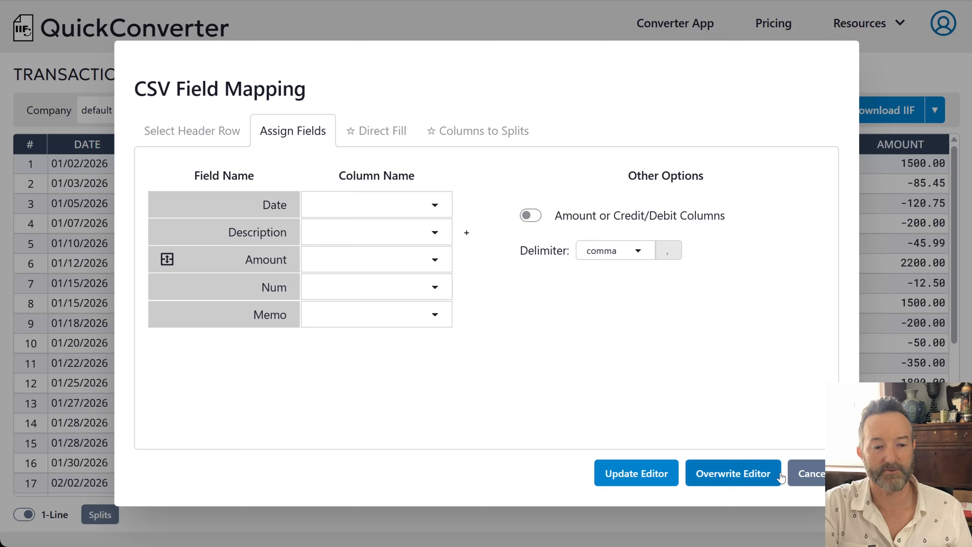
{"action": "left_click", "coordinate": [803, 481]}
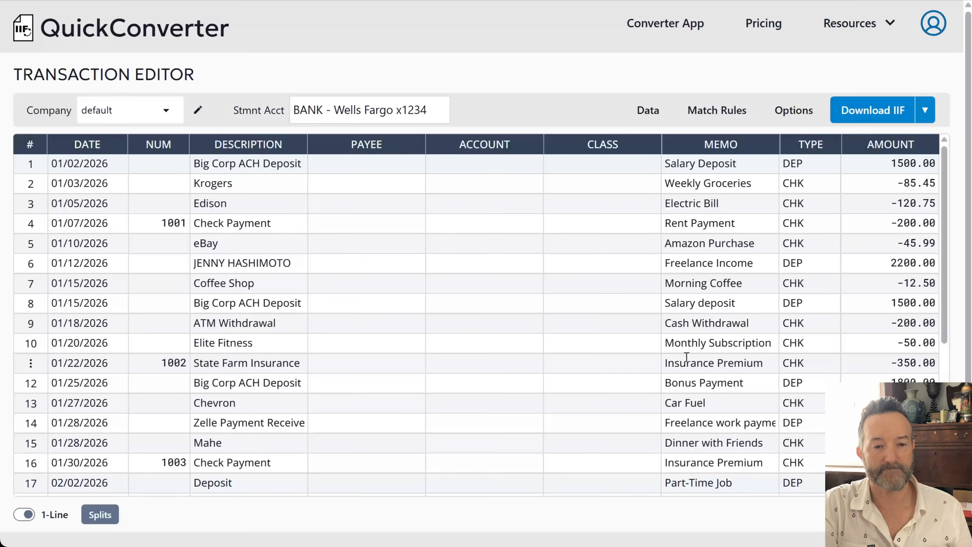
Import 02-sample-bank-debit-credit.csv, overwriting the current bank transactions.
{"action": "left_click", "coordinate": [648, 110]}
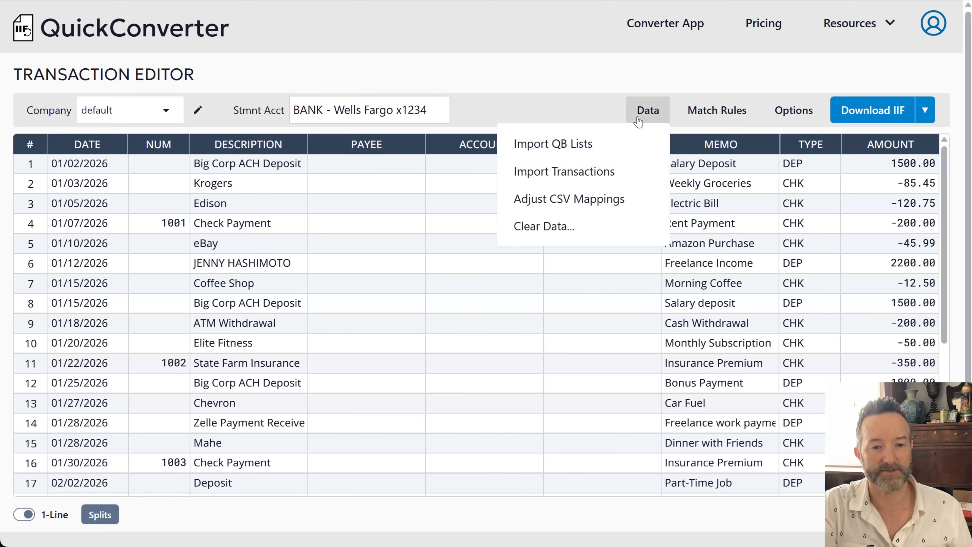
{"action": "left_click", "coordinate": [611, 181]}
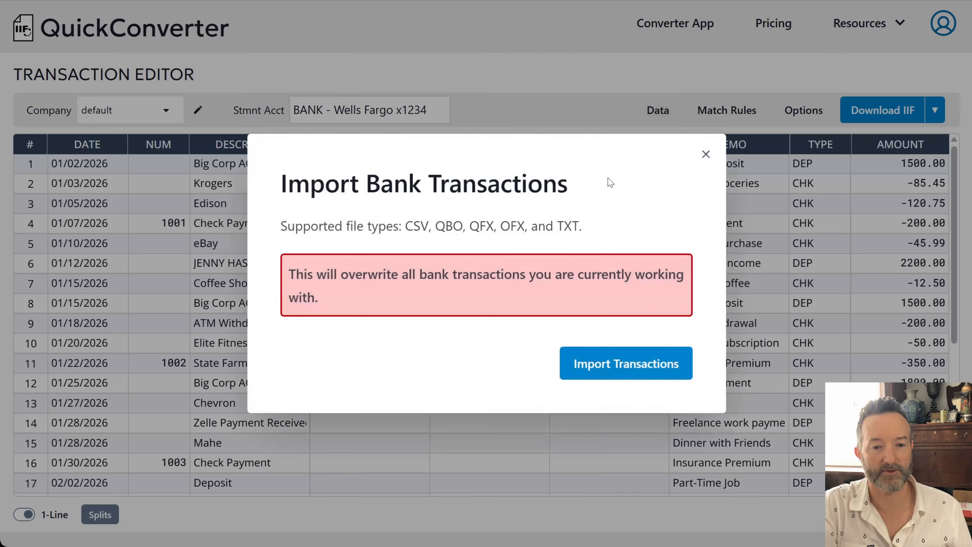
{"action": "left_click", "coordinate": [587, 367]}
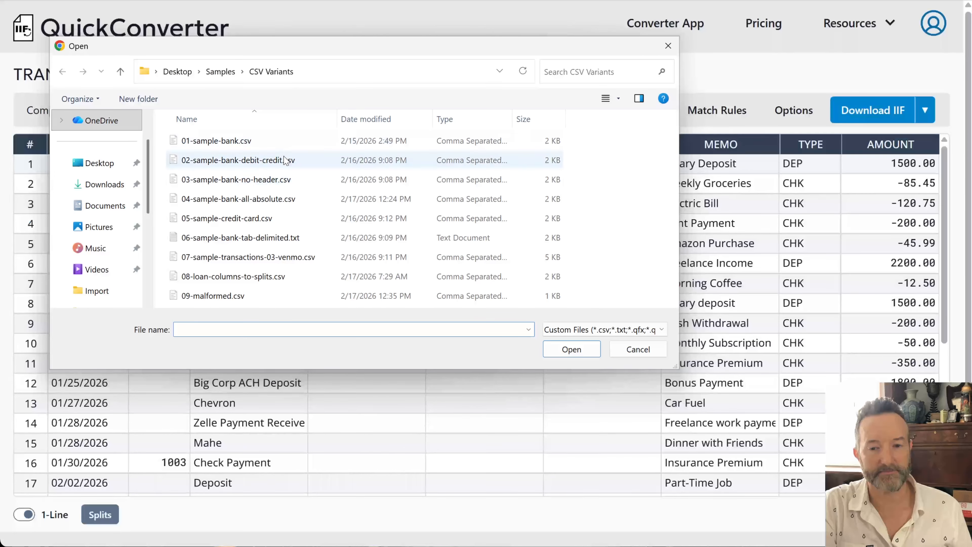
{"action": "left_click", "coordinate": [285, 161]}
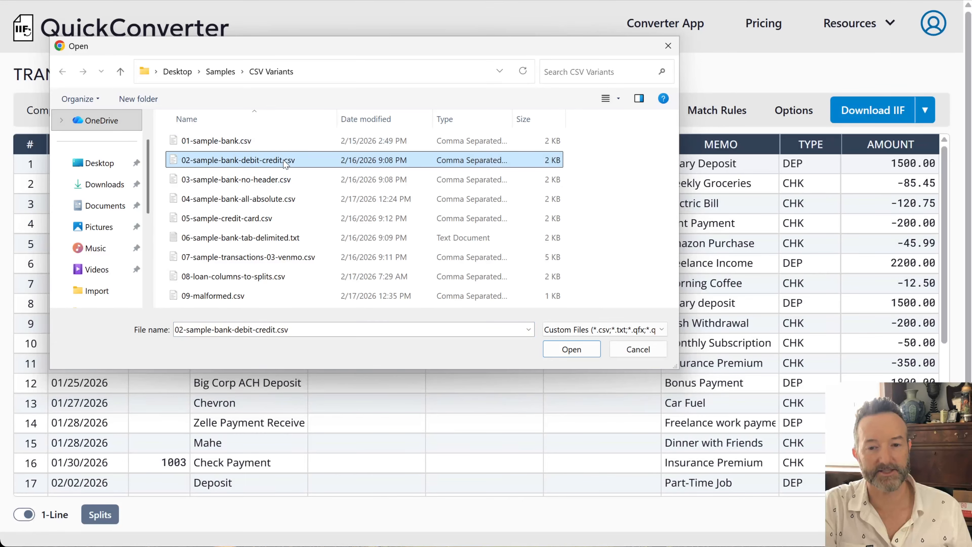
{"action": "double_click", "coordinate": [284, 161]}
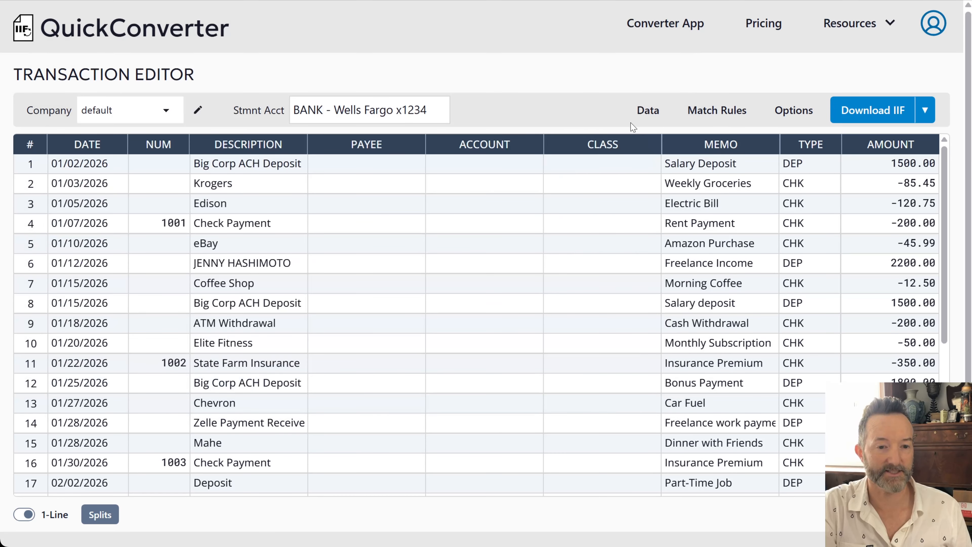
Open the CSV field mapping, compare the Credit and Debit field assignments with the header row, and close it without changes.
{"action": "left_click", "coordinate": [643, 115]}
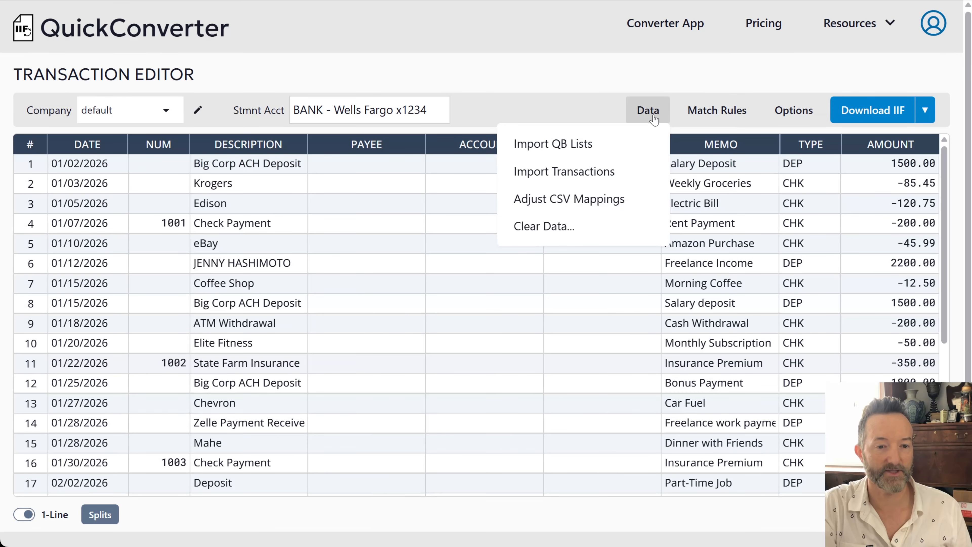
{"action": "left_click", "coordinate": [612, 201]}
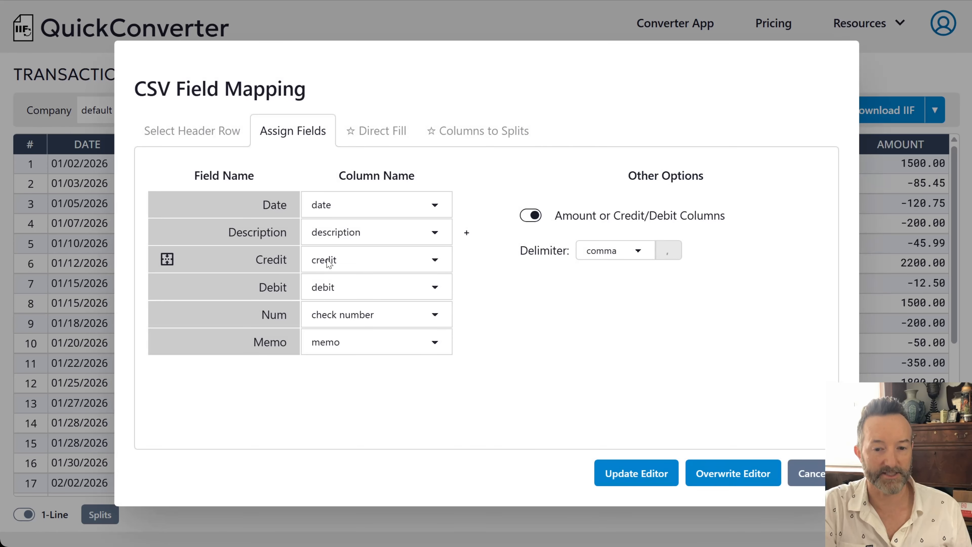
{"action": "left_click", "coordinate": [215, 140]}
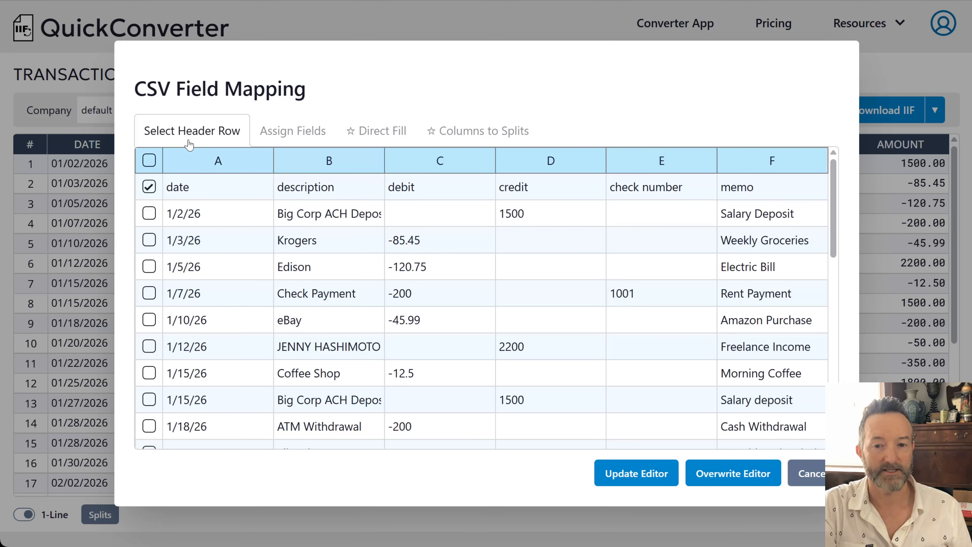
{"action": "left_click", "coordinate": [213, 184]}
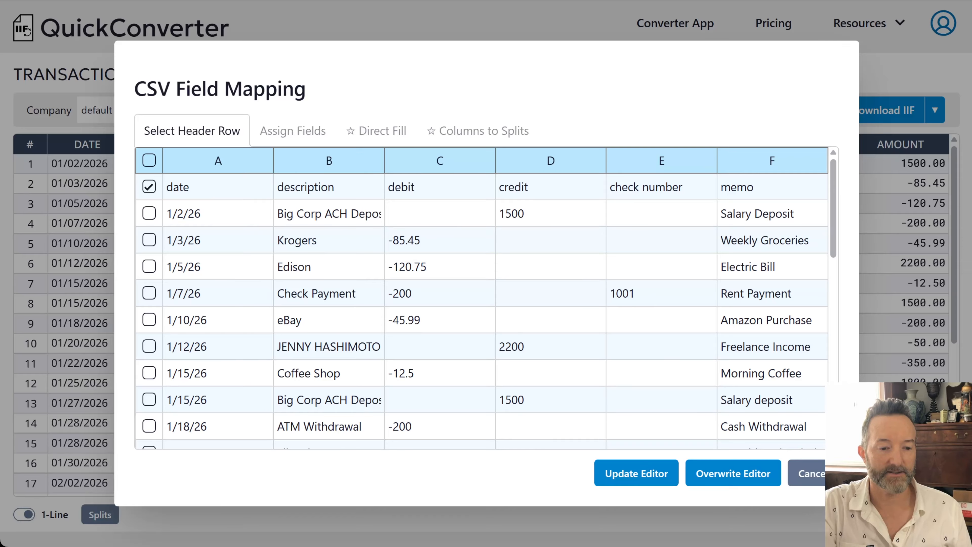
{"action": "left_click", "coordinate": [807, 474]}
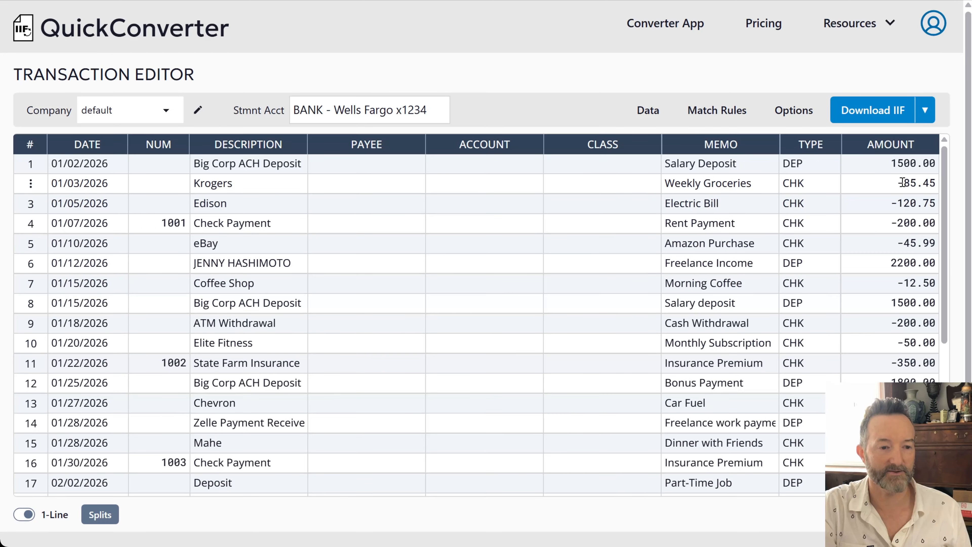
Reopen the CSV field mapping to review the header row and the assigned fields once more, and cancel out of it.
{"action": "left_click", "coordinate": [648, 110]}
{"action": "left_click", "coordinate": [623, 199]}
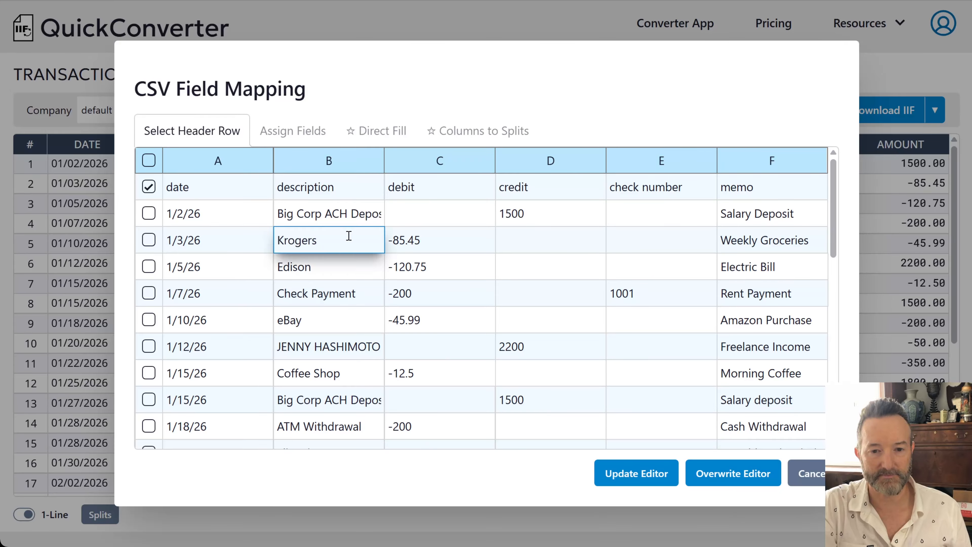
{"action": "left_click", "coordinate": [313, 134]}
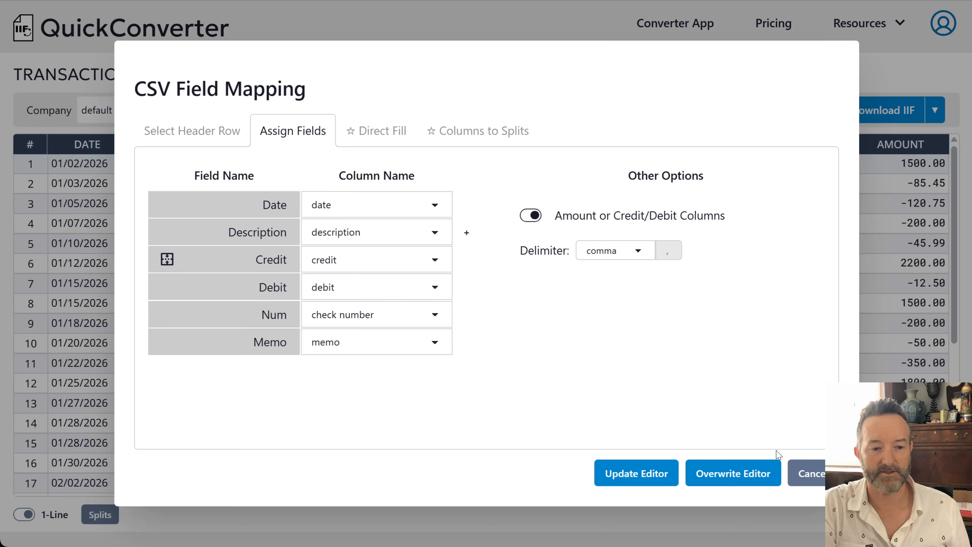
{"action": "left_click", "coordinate": [804, 473]}
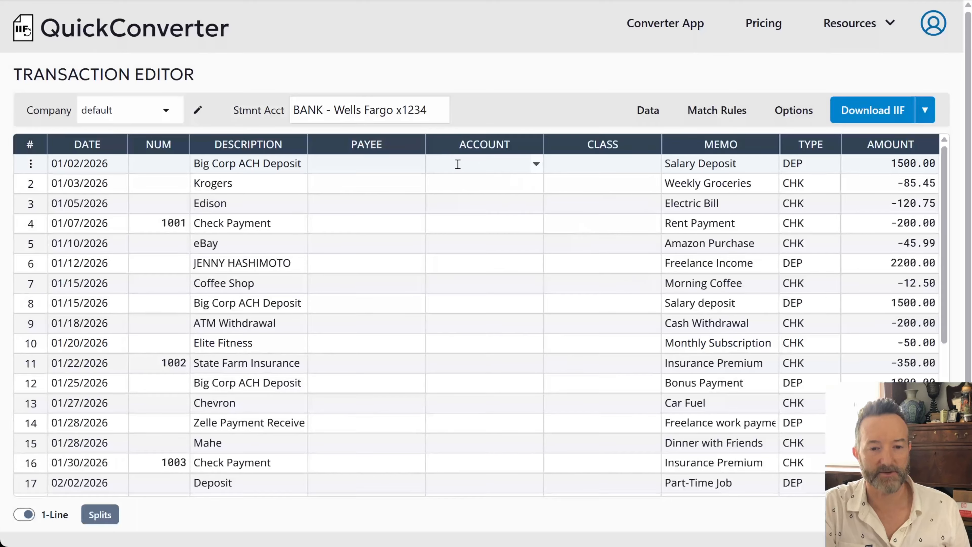
Set the account of the first Big Corp ACH Deposit transaction to Programming Work.
{"action": "left_click", "coordinate": [536, 164]}
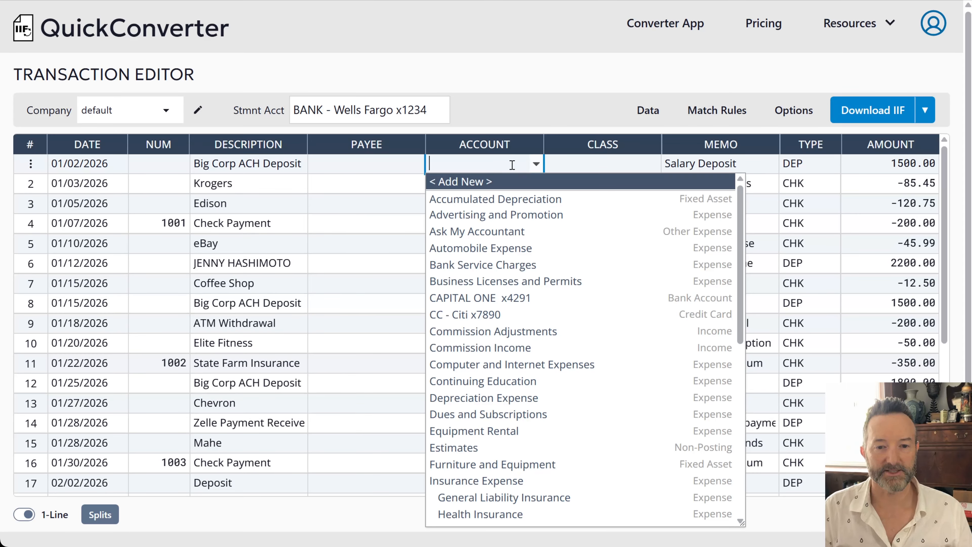
{"action": "type", "text": "pro"}
{"action": "key", "text": "Down"}
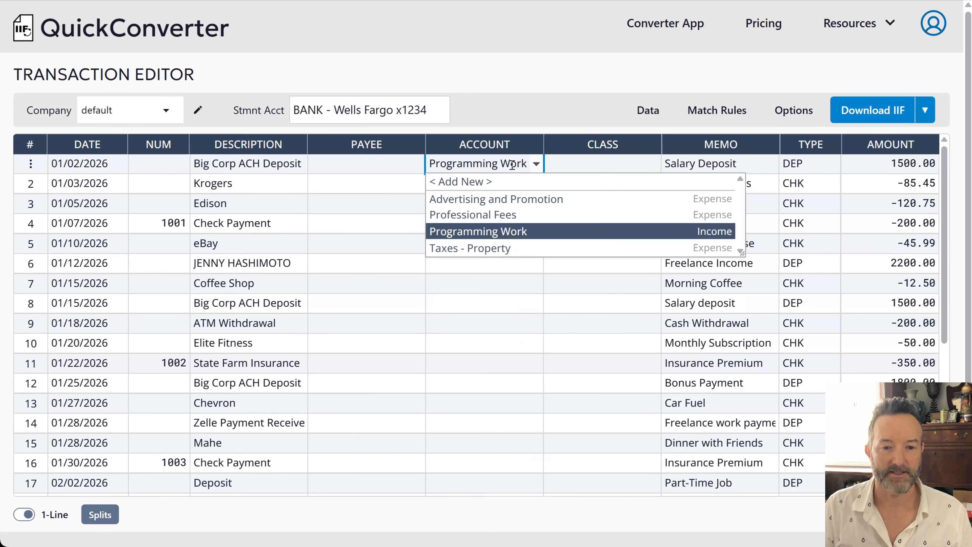
{"action": "key", "text": "Return"}
{"action": "left_click", "coordinate": [481, 262]}
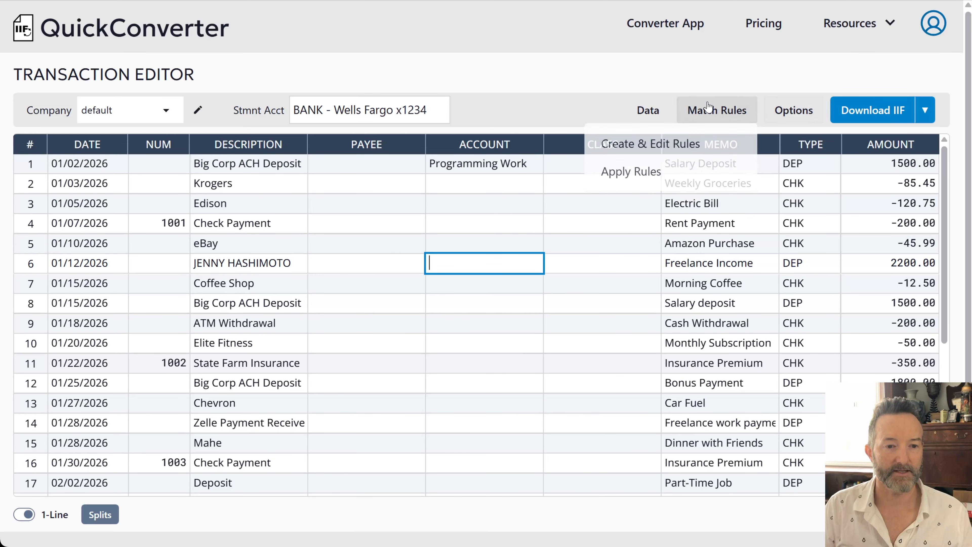
{"action": "left_click", "coordinate": [669, 60]}
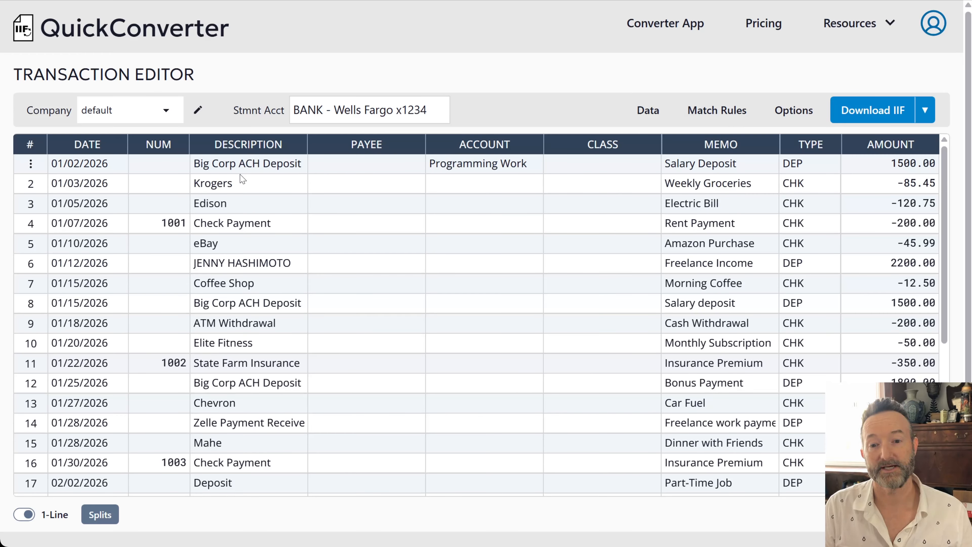
Map the Memo field to the description column in the CSV mappings and update the editor without overwriting it.
{"action": "mouse_move", "coordinate": [629, 112]}
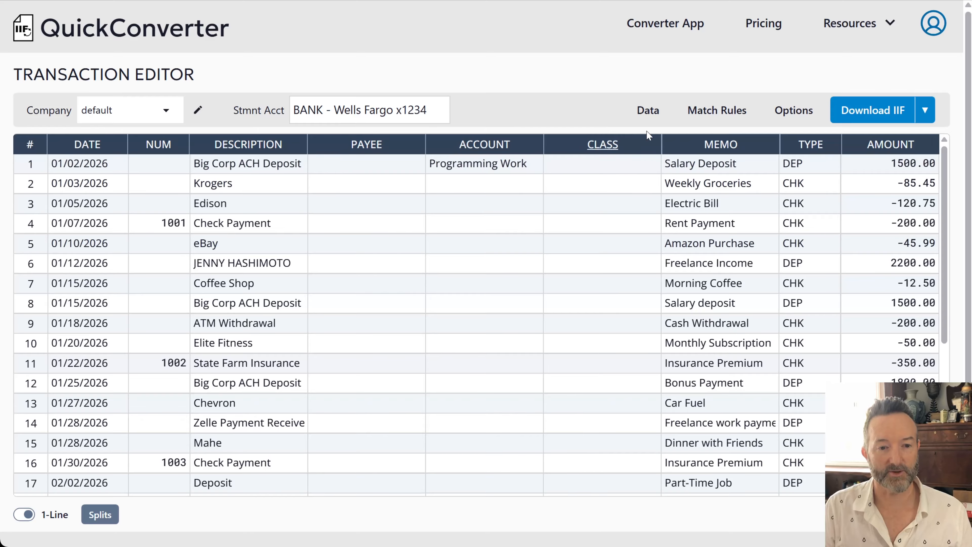
{"action": "left_click", "coordinate": [609, 214]}
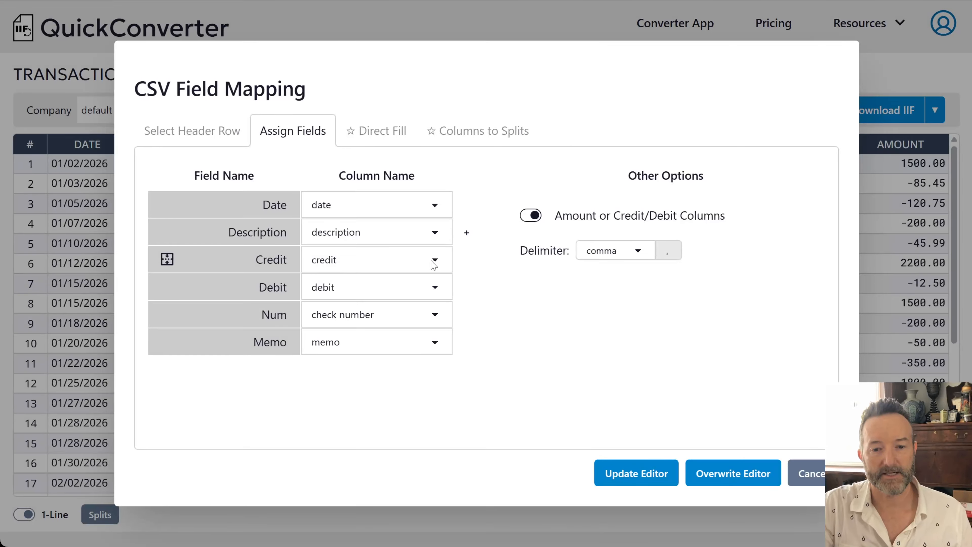
{"action": "left_click", "coordinate": [389, 341]}
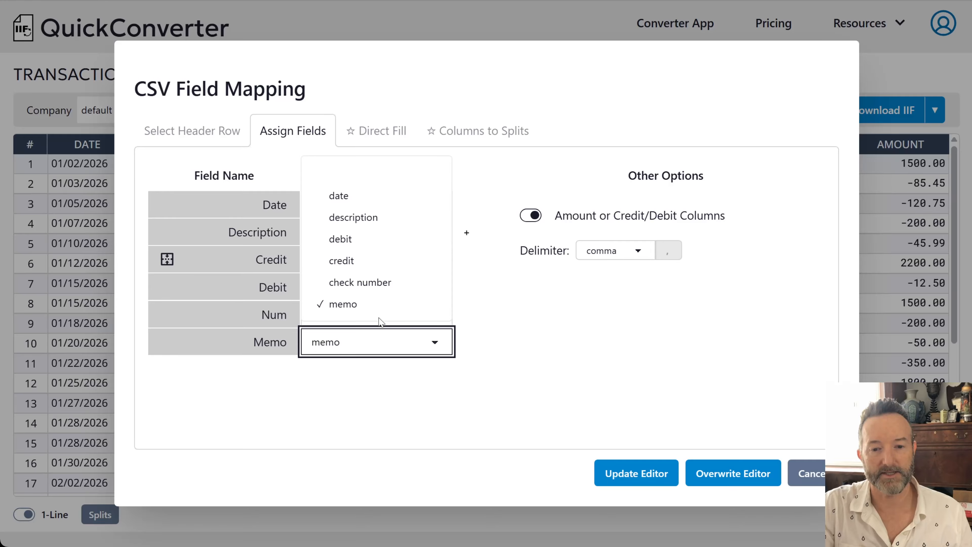
{"action": "left_click", "coordinate": [367, 221]}
{"action": "left_click", "coordinate": [612, 378]}
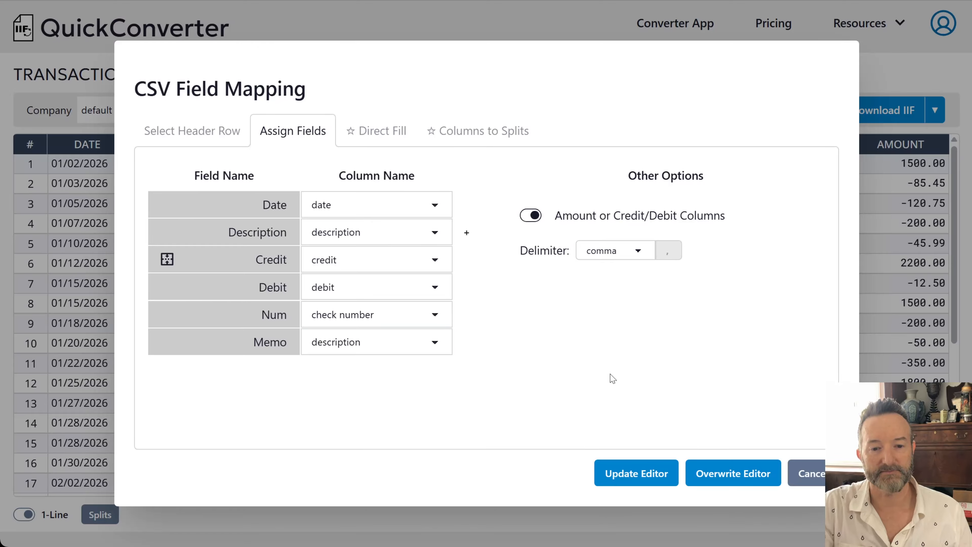
{"action": "left_click", "coordinate": [629, 474]}
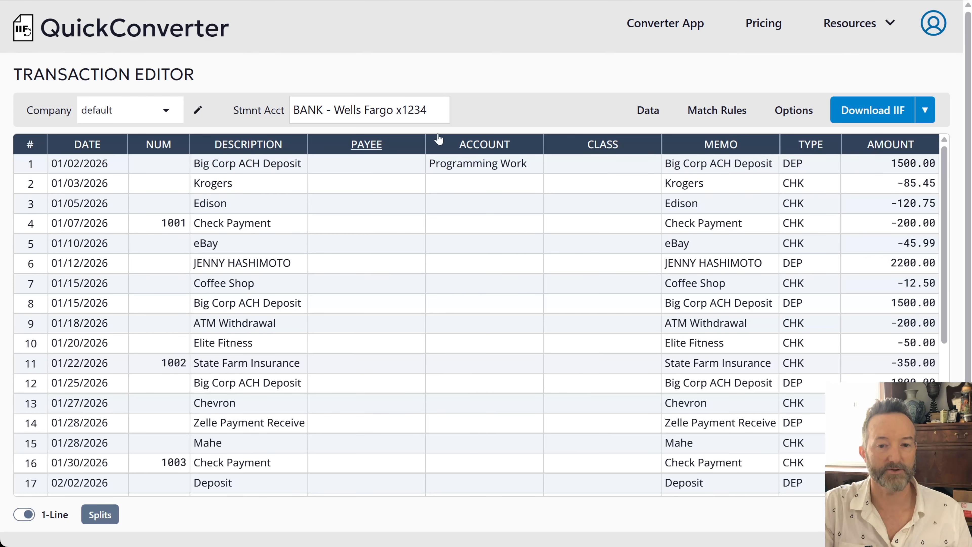
Map the Memo field back to the memo column and overwrite the editor's transactions.
{"action": "left_click", "coordinate": [630, 117]}
{"action": "left_click", "coordinate": [574, 198]}
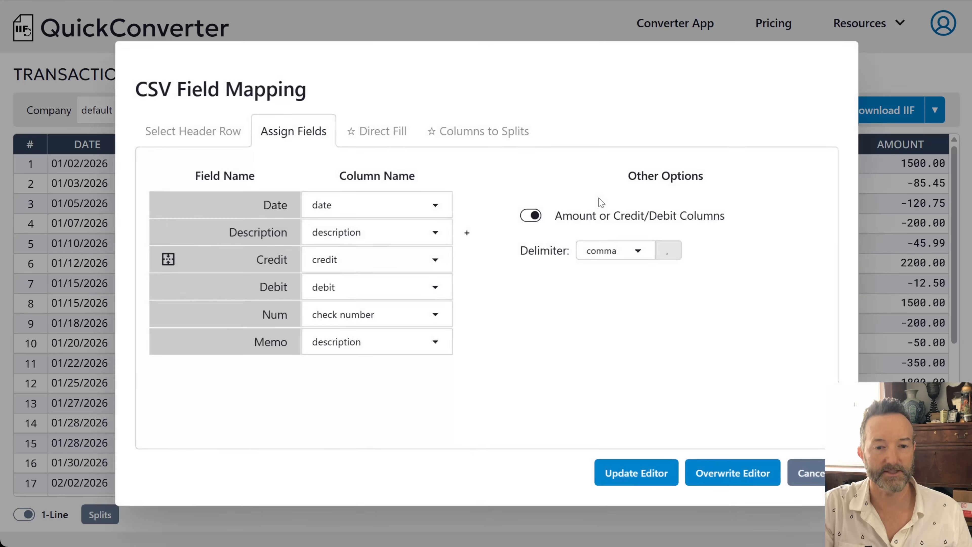
{"action": "left_click", "coordinate": [350, 342]}
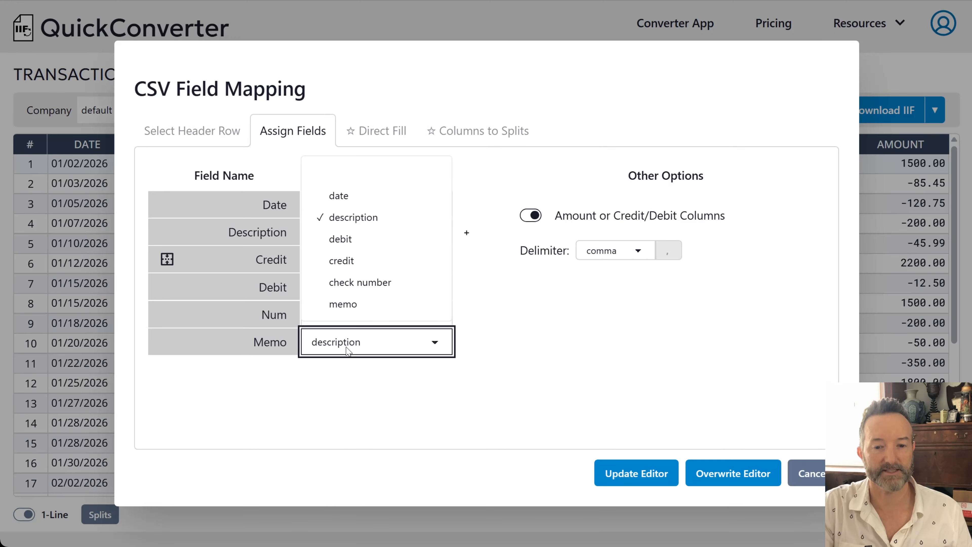
{"action": "left_click", "coordinate": [348, 307]}
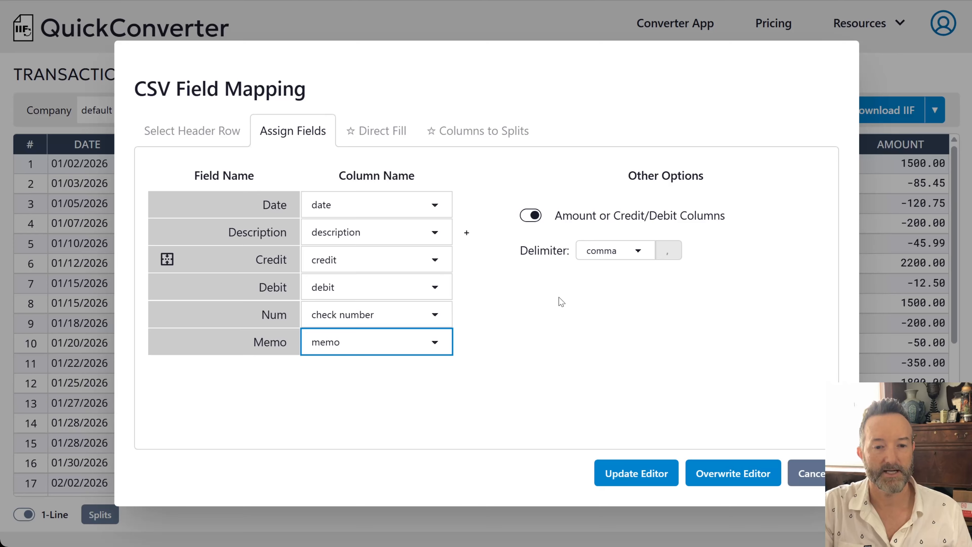
{"action": "left_click", "coordinate": [708, 475]}
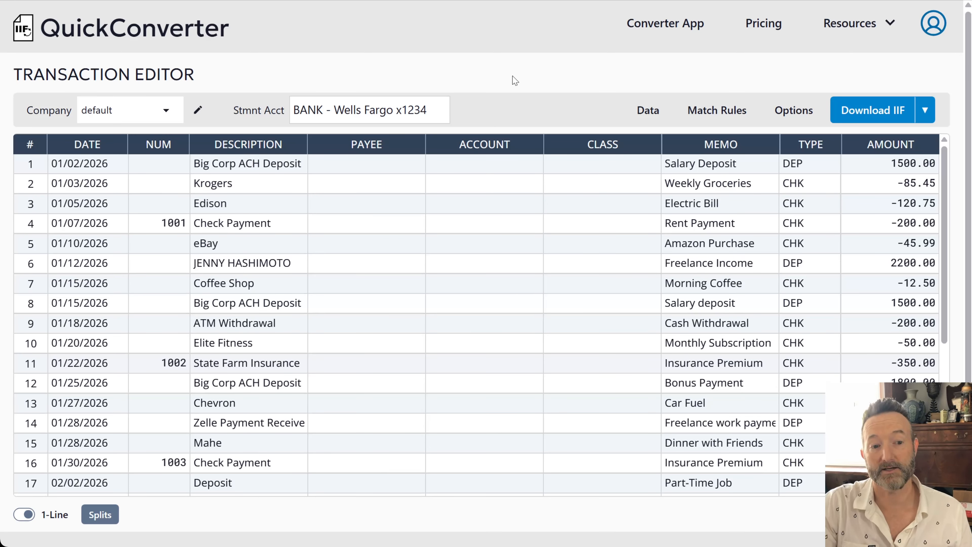
Import 03-sample-bank-no-header.csv, overwriting the current bank transactions.
{"action": "left_click", "coordinate": [646, 110]}
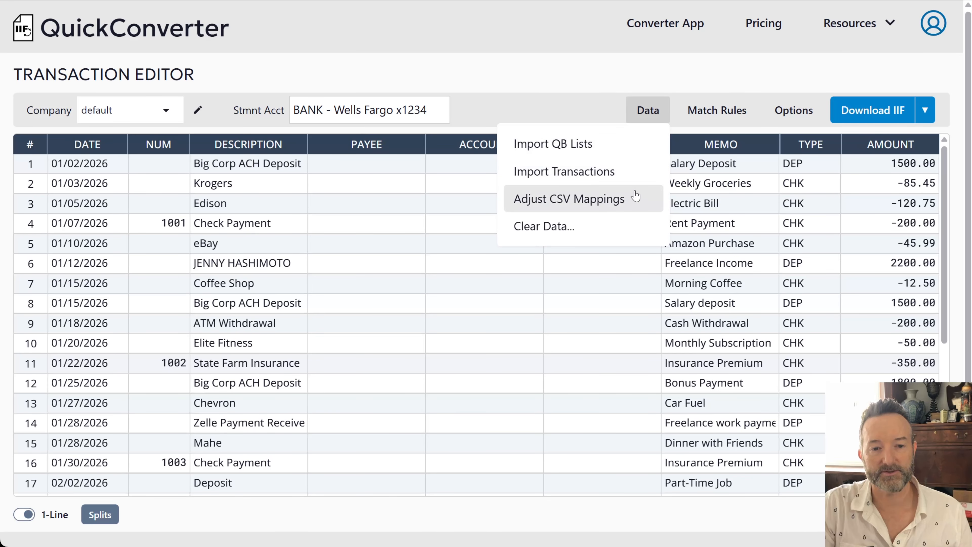
{"action": "left_click", "coordinate": [633, 172]}
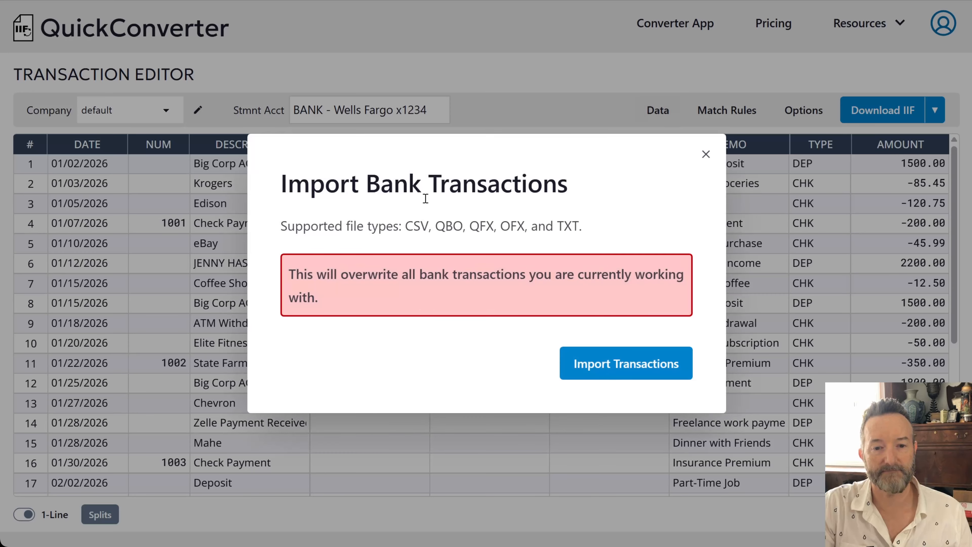
{"action": "left_click", "coordinate": [599, 368]}
{"action": "left_click", "coordinate": [269, 180]}
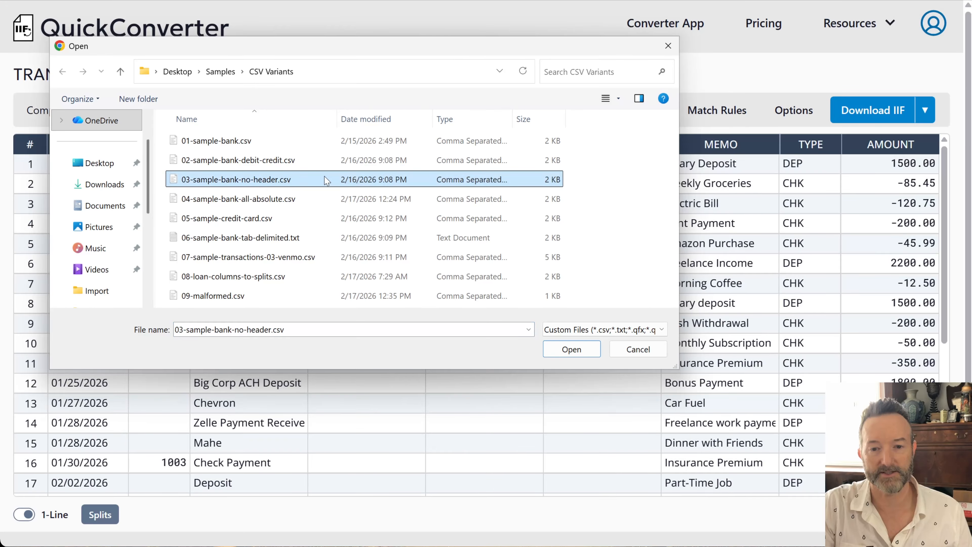
{"action": "double_click", "coordinate": [325, 179]}
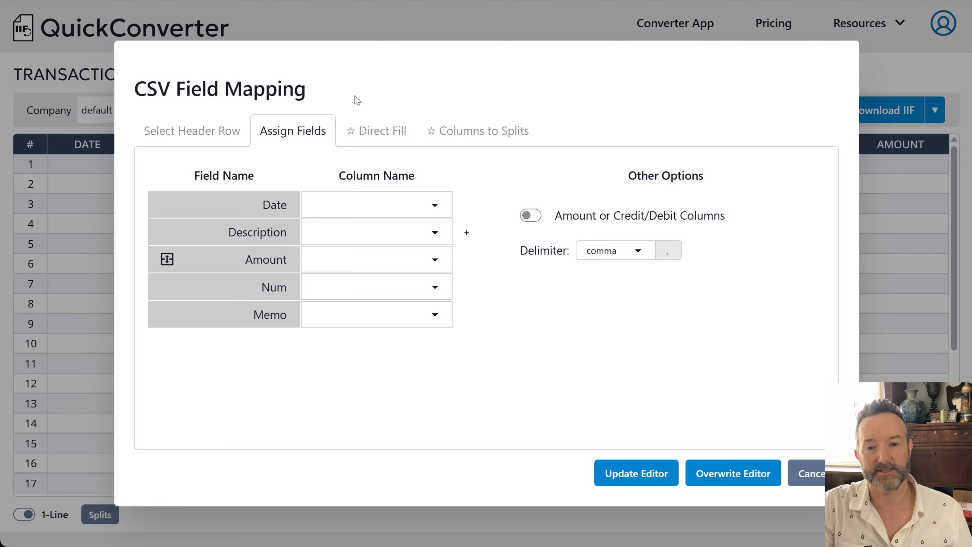
Check the headerless rows and assign Date to Column A, Description to Column B, Amount to Column C, Num to Column D and Memo to Column E.
{"action": "left_click", "coordinate": [208, 136]}
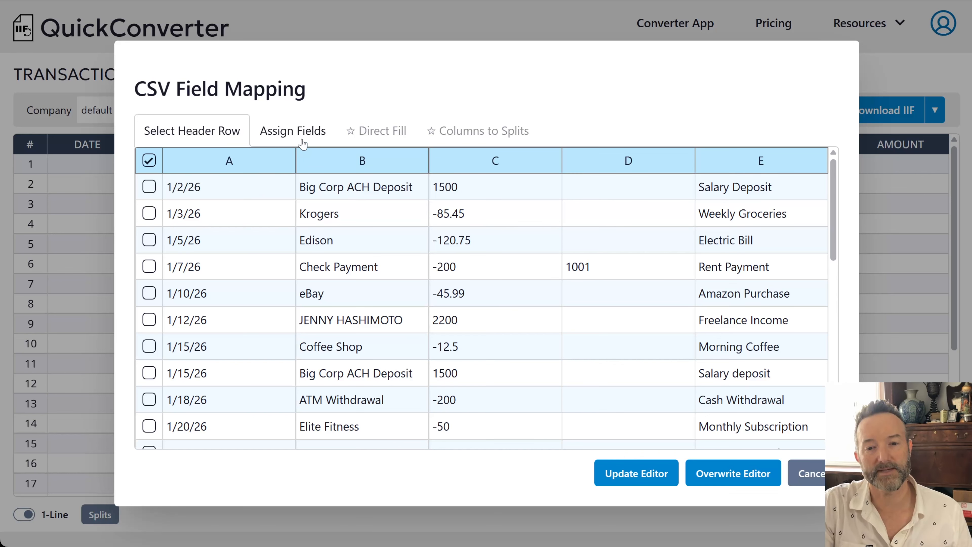
{"action": "left_click", "coordinate": [299, 132]}
{"action": "left_click", "coordinate": [325, 206]}
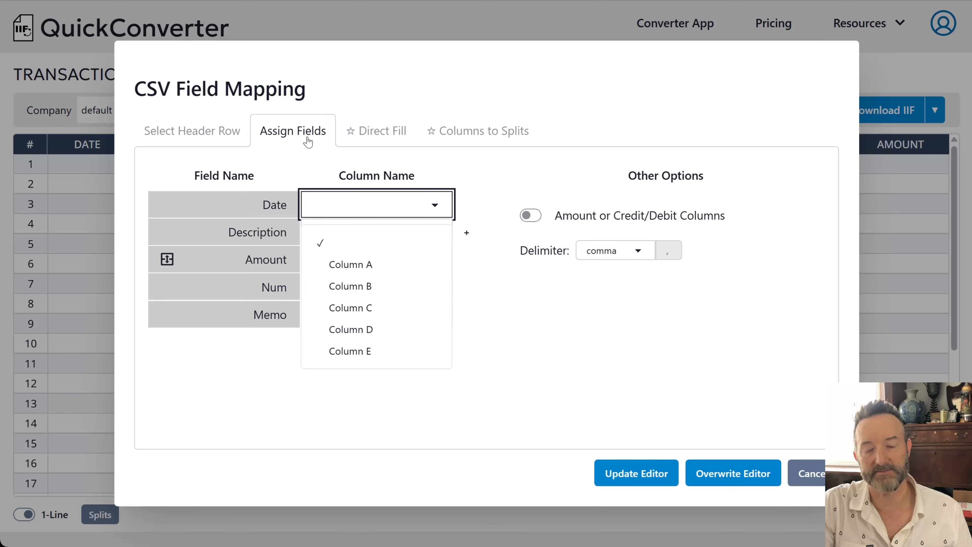
{"action": "left_click", "coordinate": [339, 265]}
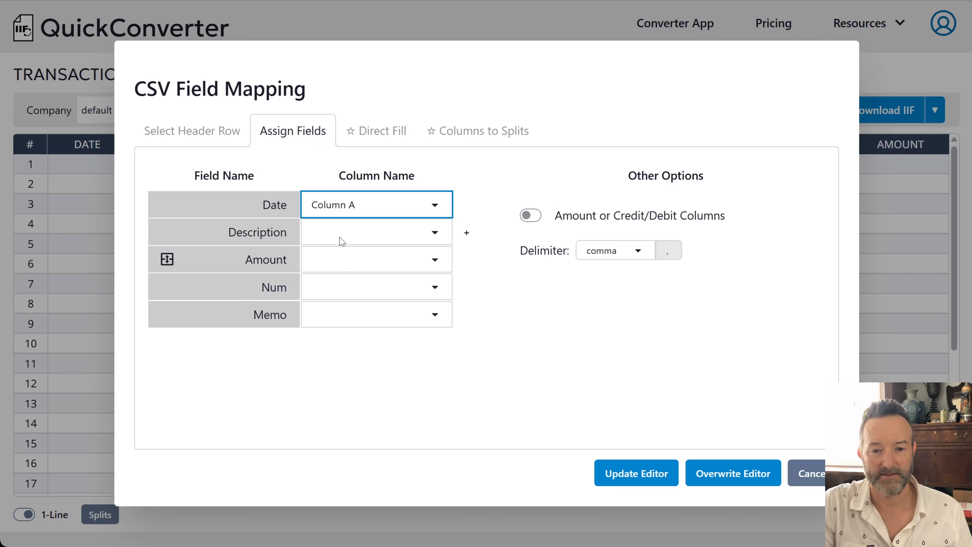
{"action": "left_click", "coordinate": [342, 239]}
{"action": "left_click", "coordinate": [336, 312]}
{"action": "left_click", "coordinate": [338, 268]}
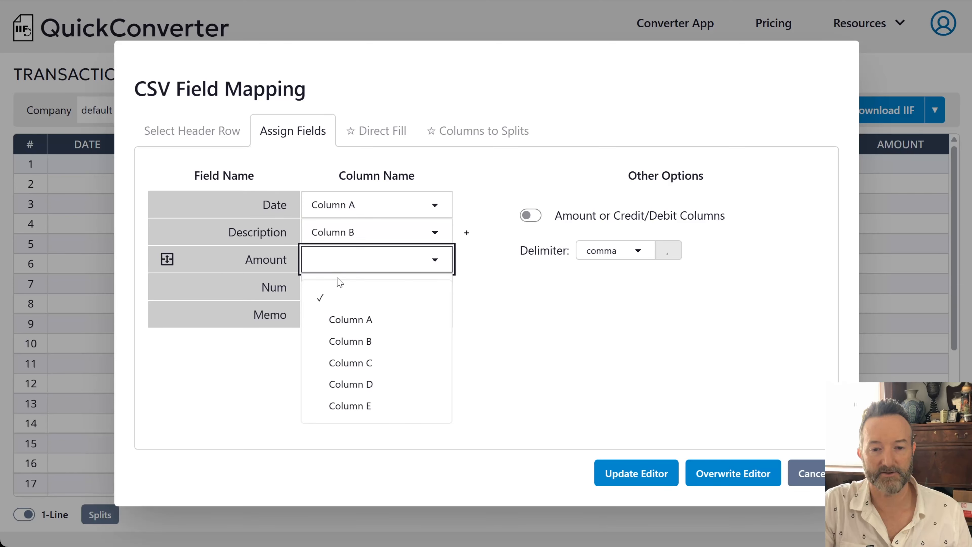
{"action": "left_click", "coordinate": [337, 361]}
{"action": "left_click", "coordinate": [341, 299]}
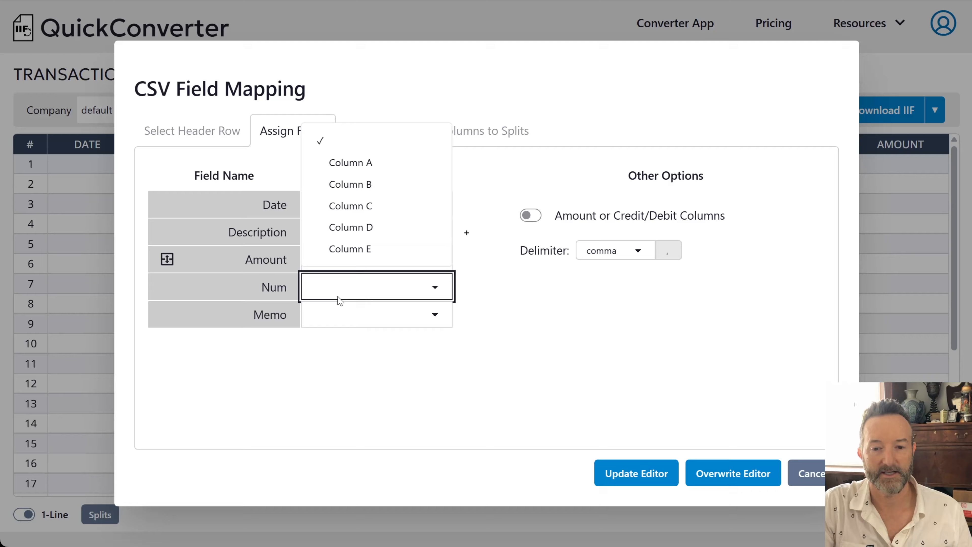
{"action": "left_click", "coordinate": [347, 227]}
{"action": "left_click", "coordinate": [350, 309]}
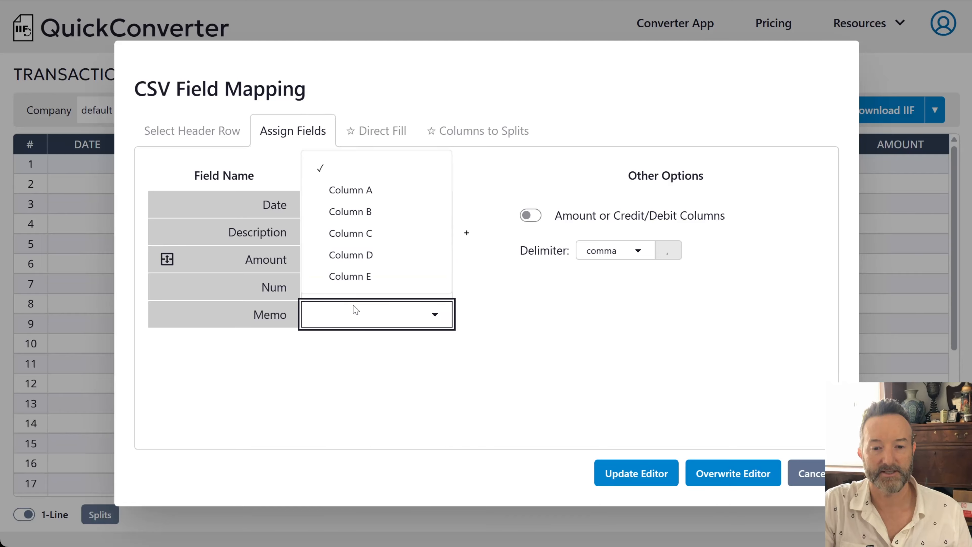
{"action": "left_click", "coordinate": [383, 281]}
{"action": "left_click", "coordinate": [572, 343]}
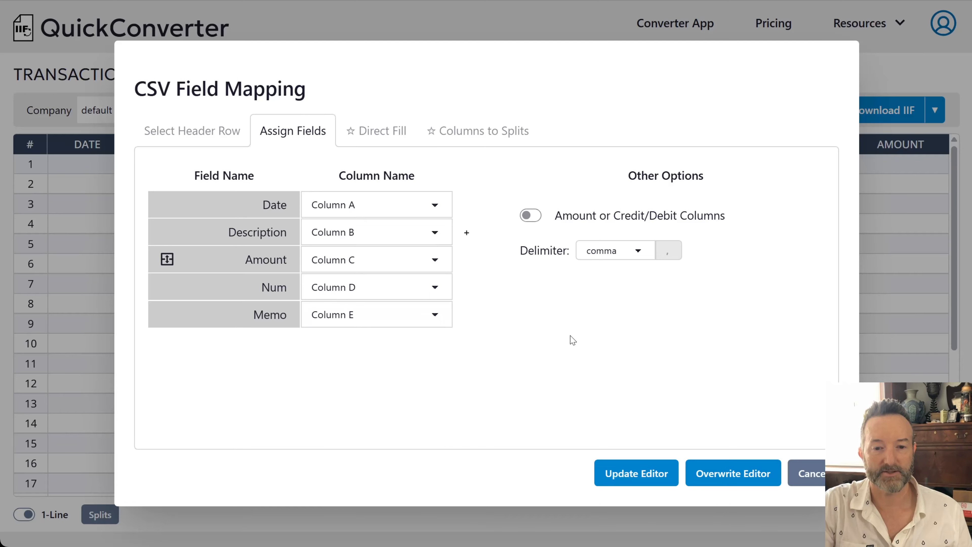
Recheck the column assignments against the file's rows and overwrite the editor with the mapped transactions.
{"action": "left_click", "coordinate": [199, 132]}
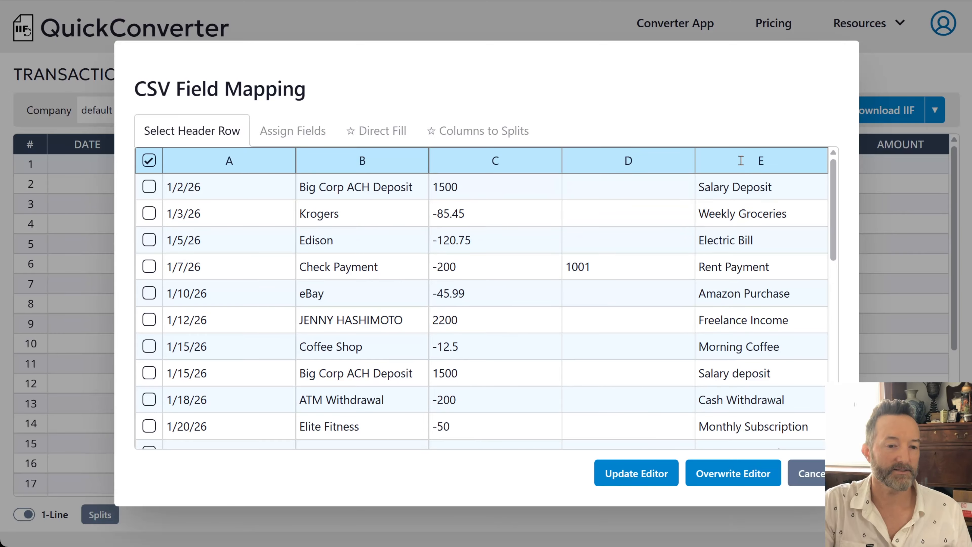
{"action": "left_click", "coordinate": [264, 130]}
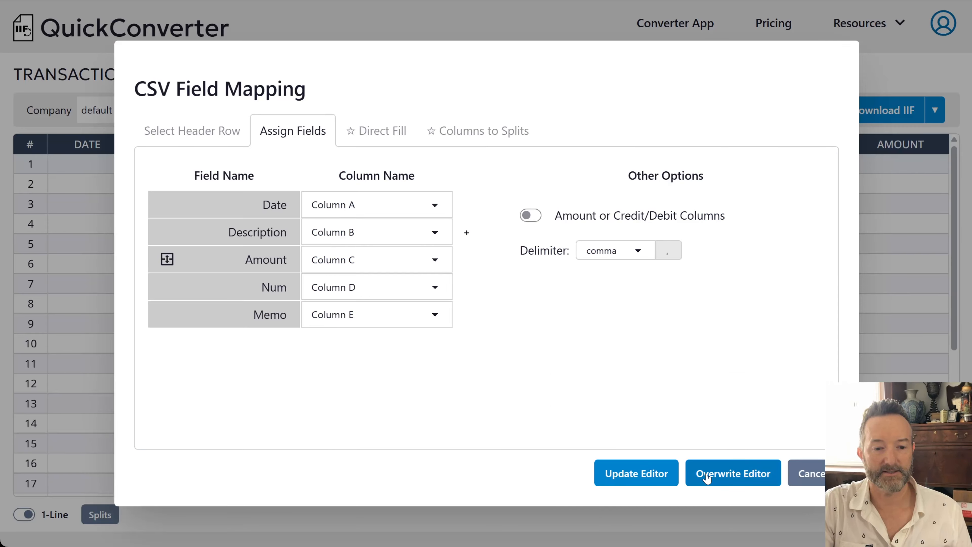
{"action": "left_click", "coordinate": [718, 473]}
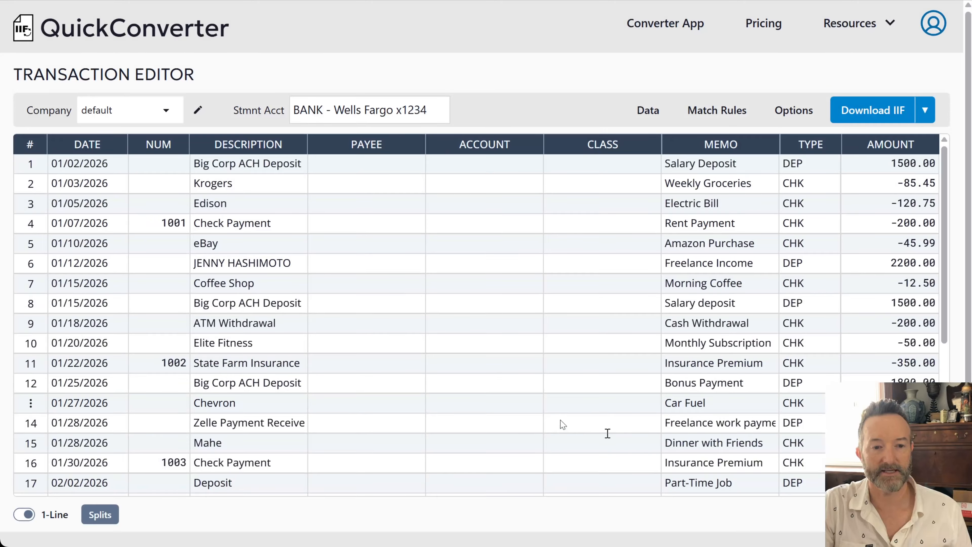
Import 04-sample-bank-all-absolute.csv, overwriting the current bank transactions.
{"action": "left_click", "coordinate": [636, 117]}
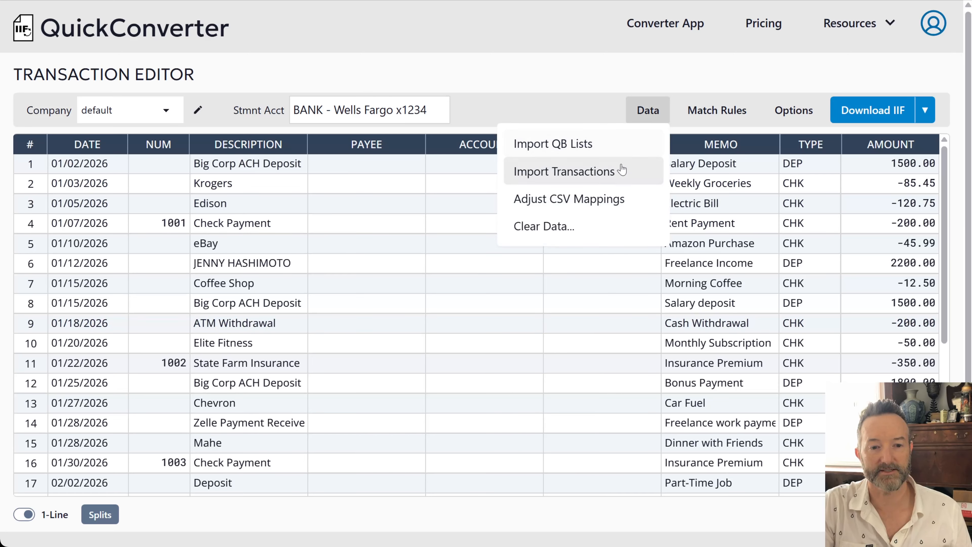
{"action": "left_click", "coordinate": [612, 171]}
{"action": "left_click", "coordinate": [592, 375]}
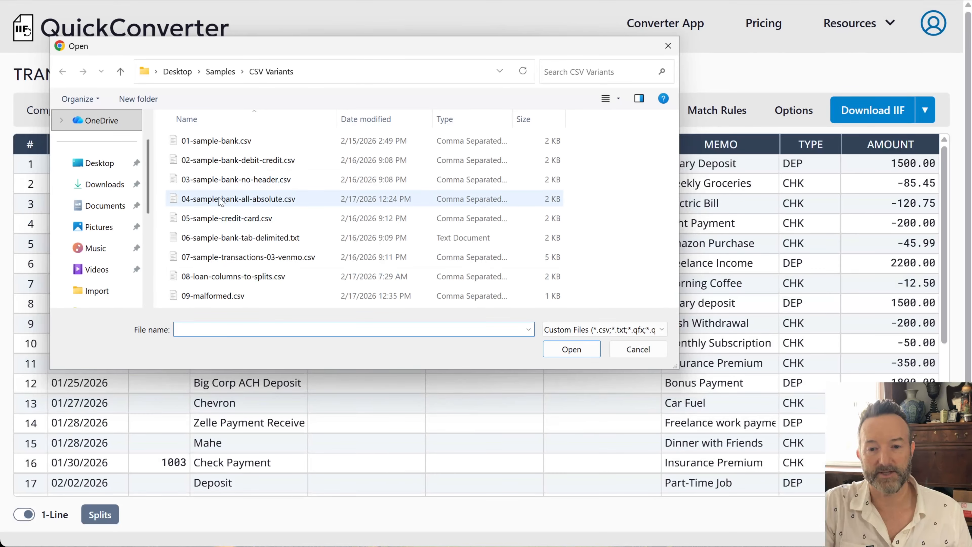
{"action": "double_click", "coordinate": [237, 199]}
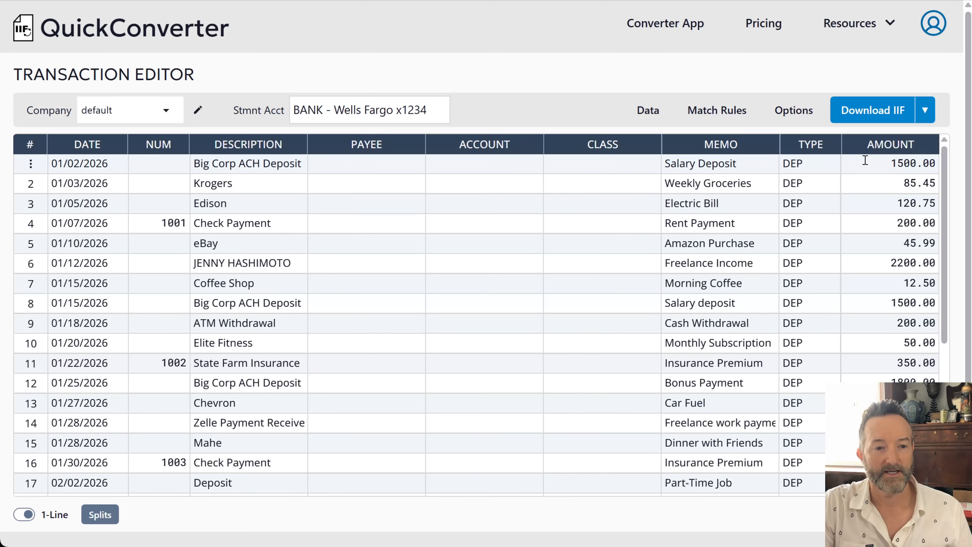
Examine the CSV mapping's source rows, especially the Transaction Type and Transaction Amount columns, and the field assignments, then close it without changes.
{"action": "left_click", "coordinate": [650, 113]}
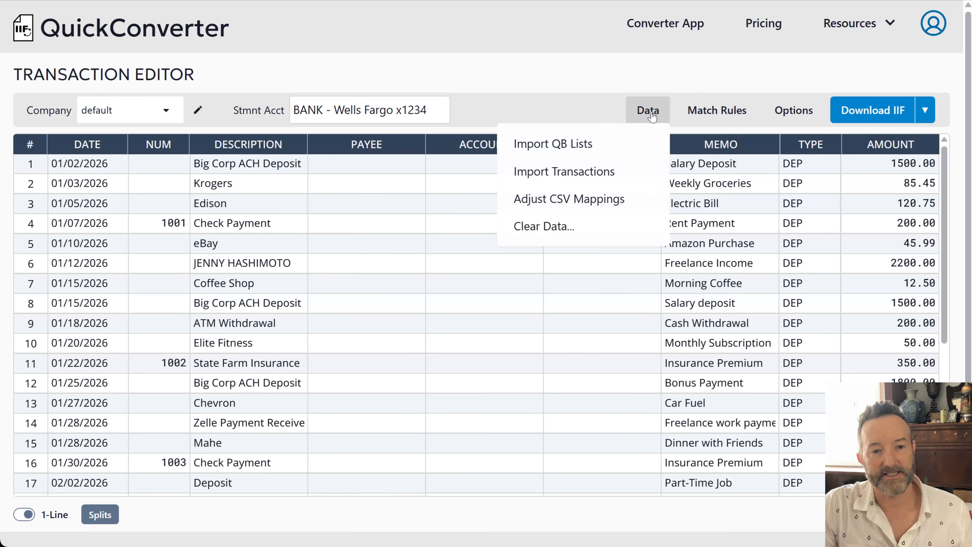
{"action": "left_click", "coordinate": [632, 204]}
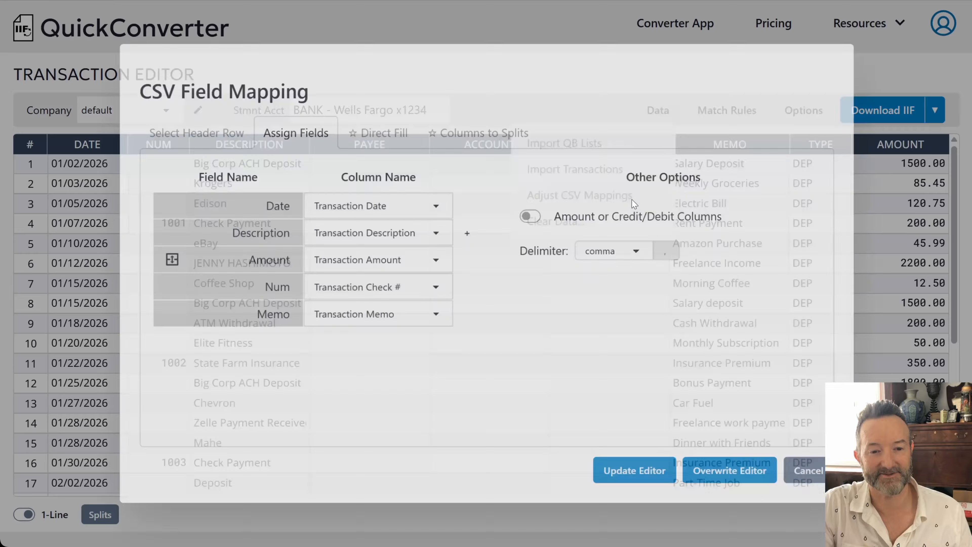
{"action": "left_click", "coordinate": [197, 131]}
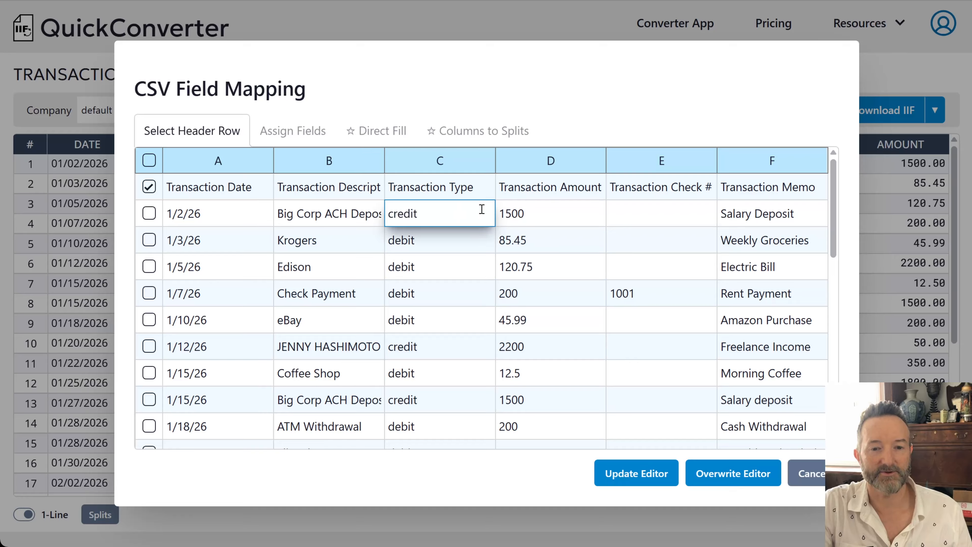
{"action": "left_click", "coordinate": [287, 133]}
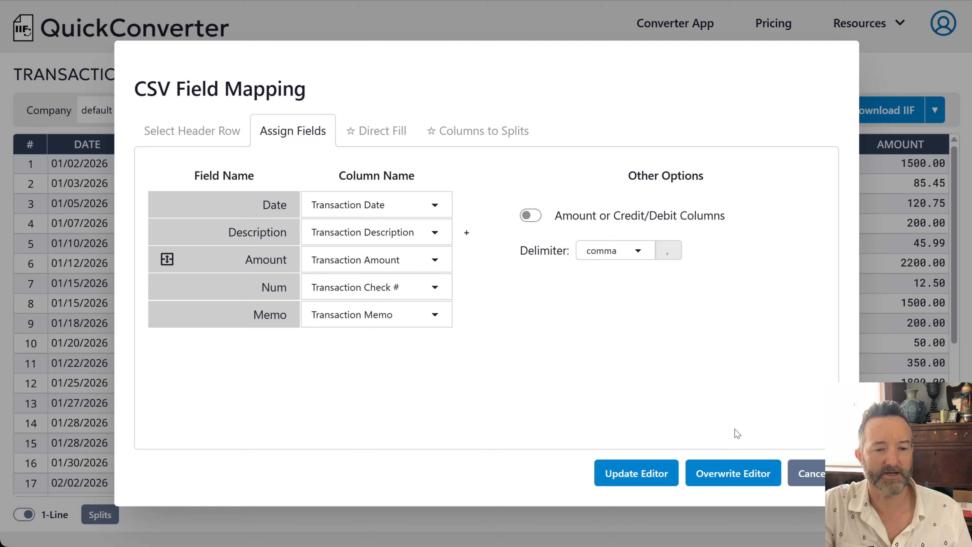
{"action": "left_click", "coordinate": [810, 475]}
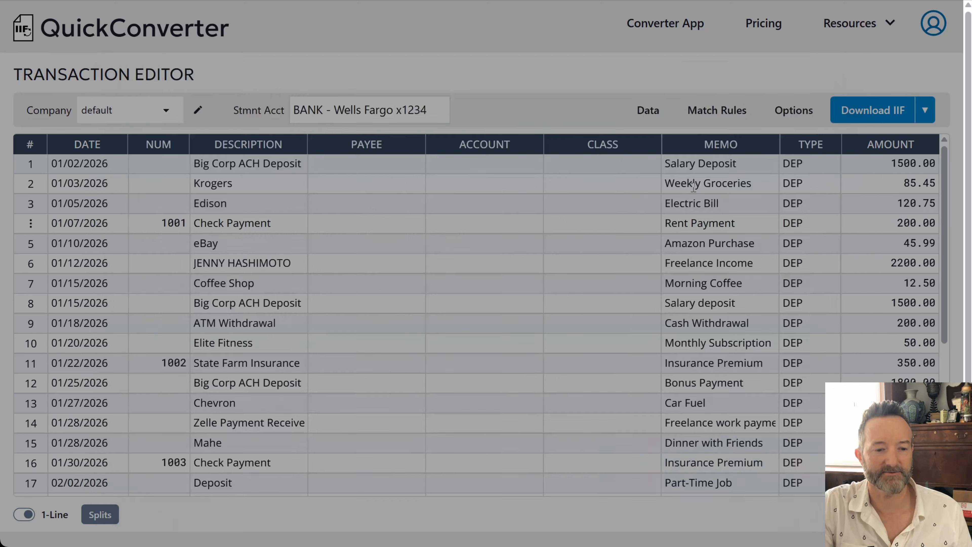
Import 05-sample-credit-card.csv in place of the current bank transactions.
{"action": "mouse_move", "coordinate": [666, 126]}
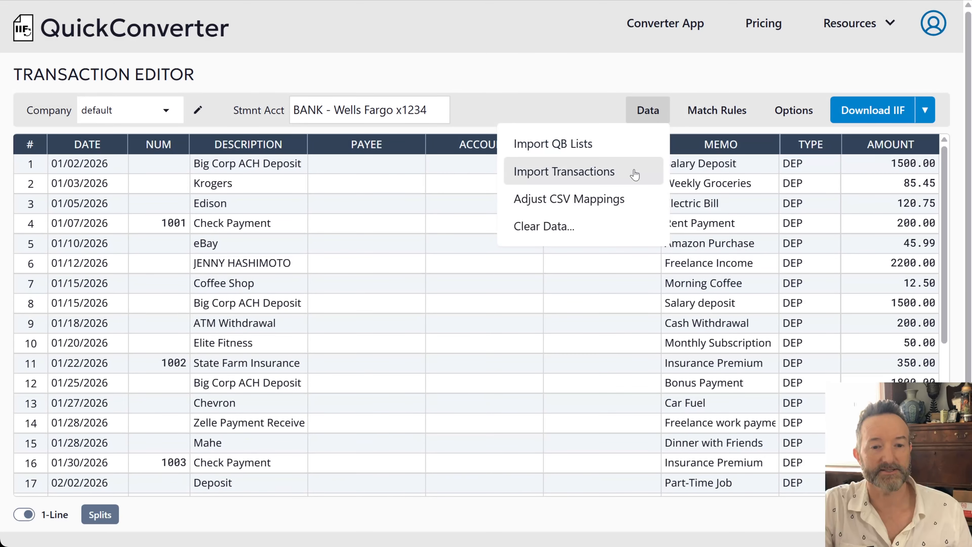
{"action": "left_click", "coordinate": [634, 174]}
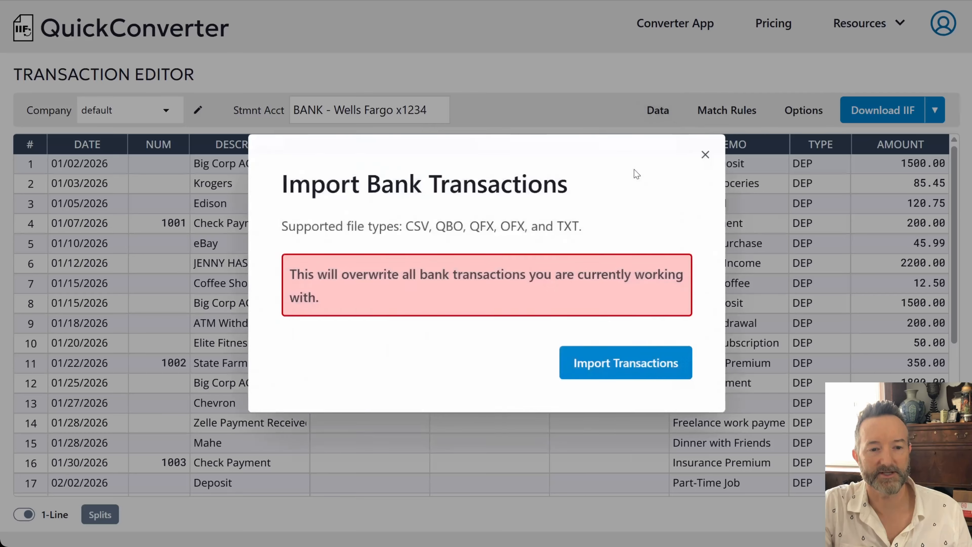
{"action": "left_click", "coordinate": [588, 365]}
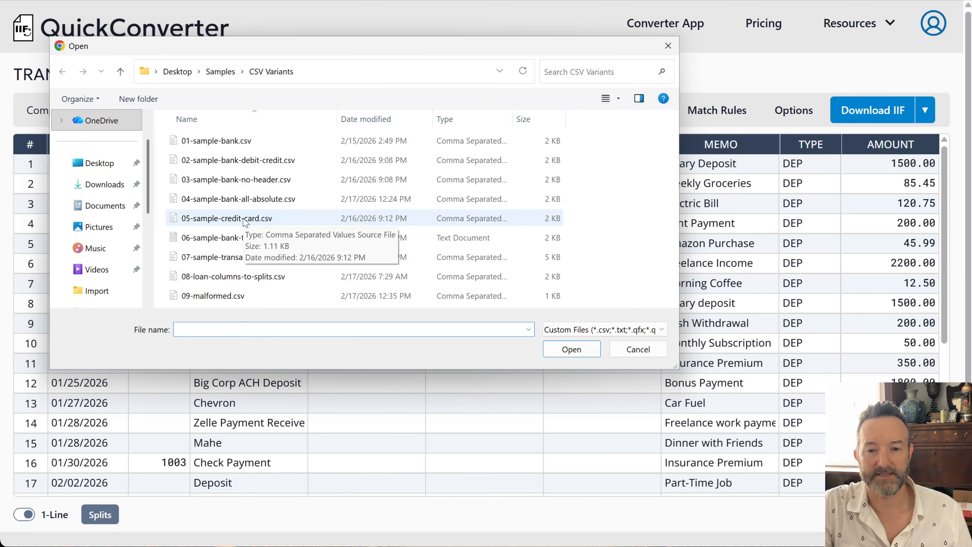
{"action": "left_click", "coordinate": [253, 223]}
{"action": "left_click", "coordinate": [555, 350]}
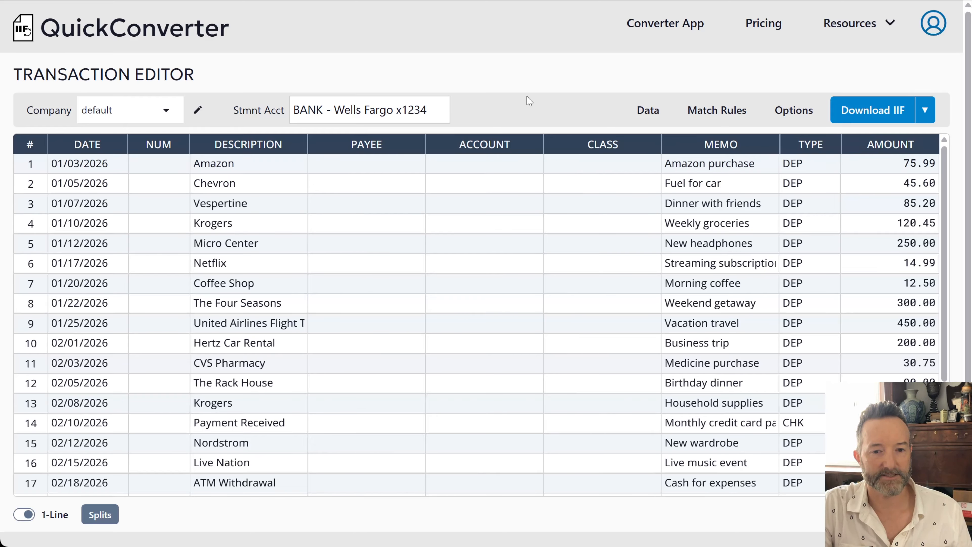
Set the statement account to CC - Citi x7890 and check the Payment Received row's transaction type and memo.
{"action": "left_click", "coordinate": [444, 111]}
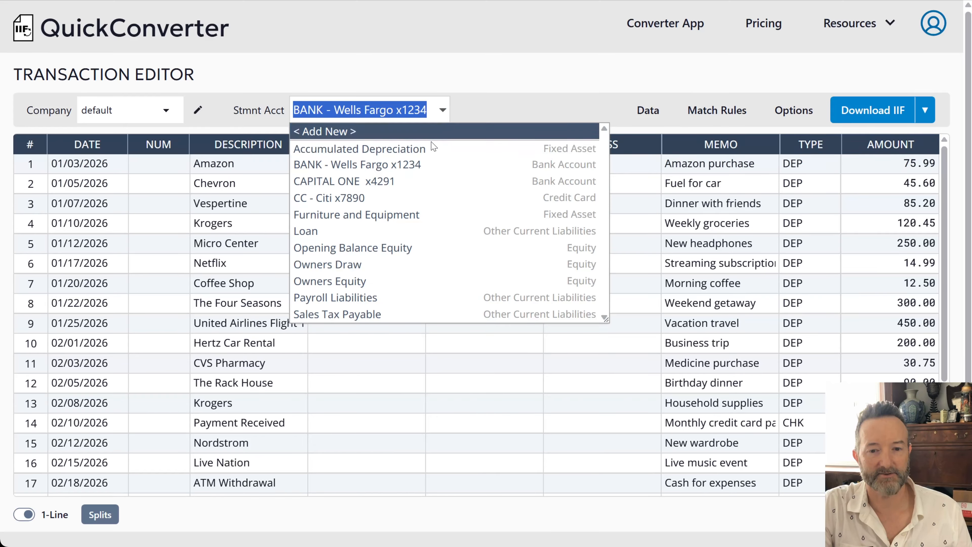
{"action": "left_click", "coordinate": [557, 197]}
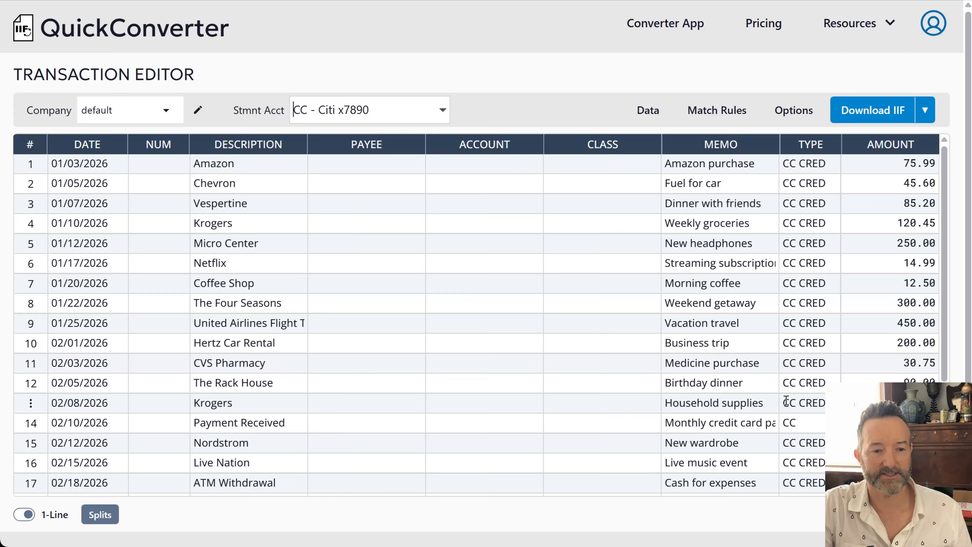
{"action": "left_click", "coordinate": [799, 425]}
{"action": "left_click_drag", "start_coordinate": [800, 425], "coordinate": [790, 425]}
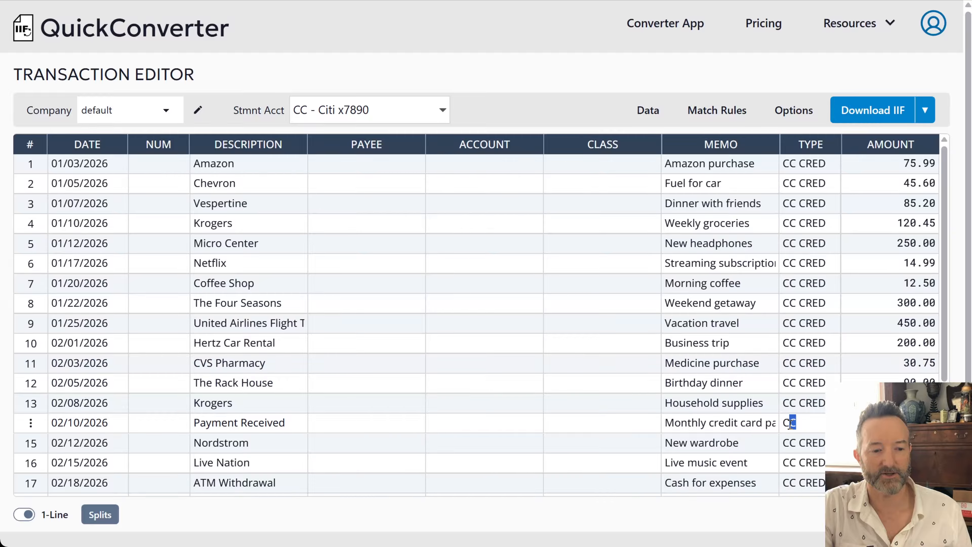
{"action": "key", "text": "Tab"}
{"action": "left_click", "coordinate": [721, 426]}
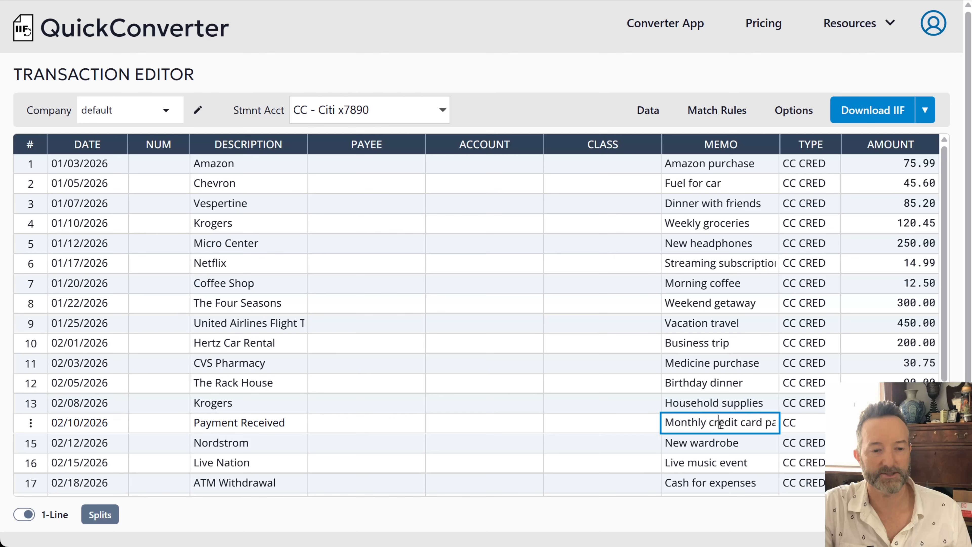
{"action": "double_click", "coordinate": [722, 423]}
Hide the Class column and check the wider memo text of the Payment Received row.
{"action": "left_click", "coordinate": [793, 110]}
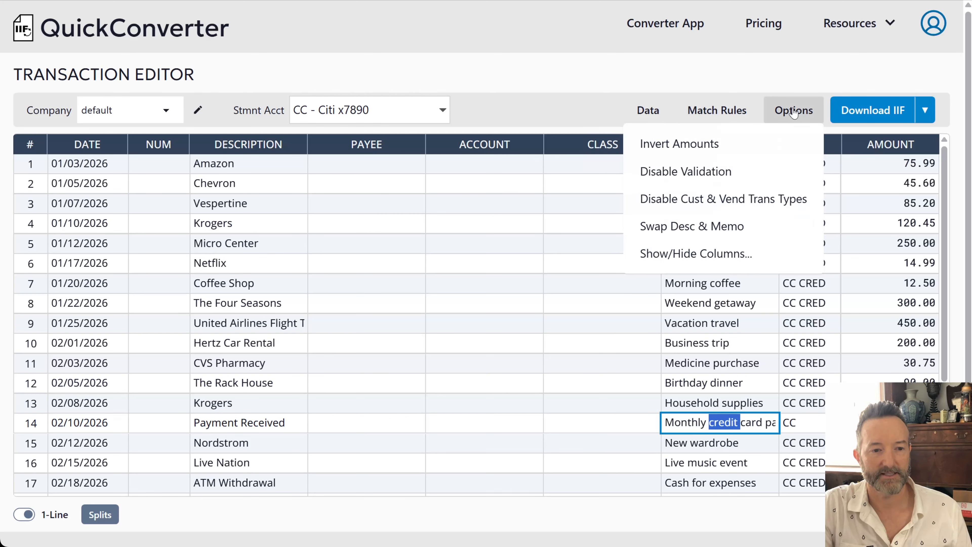
{"action": "left_click", "coordinate": [730, 253]}
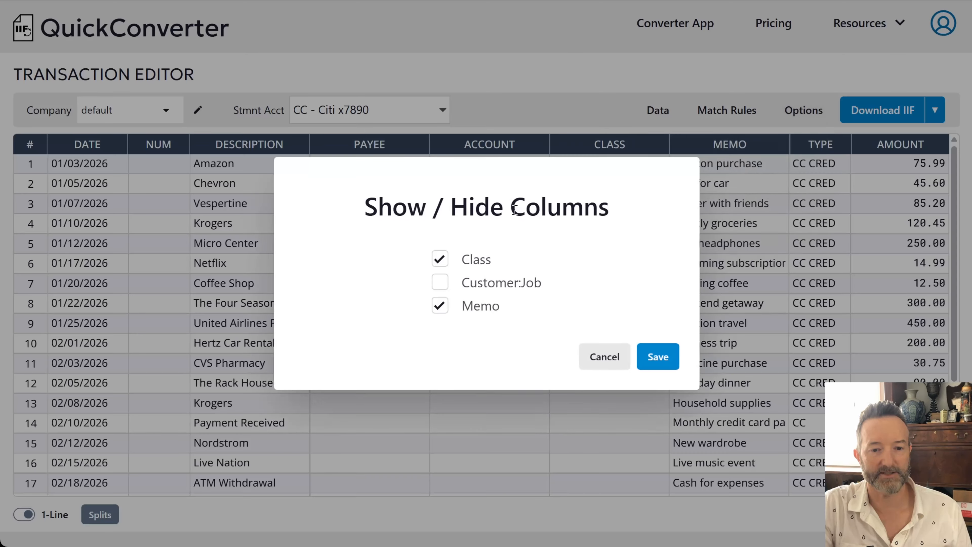
{"action": "left_click", "coordinate": [440, 259]}
{"action": "left_click", "coordinate": [653, 356]}
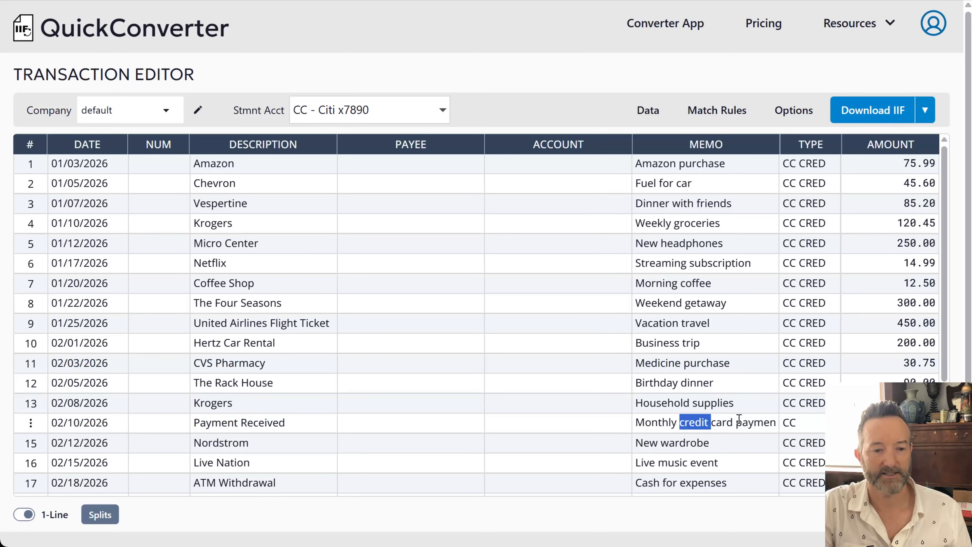
{"action": "left_click", "coordinate": [729, 437]}
{"action": "left_click", "coordinate": [742, 423]}
{"action": "double_click", "coordinate": [755, 421]}
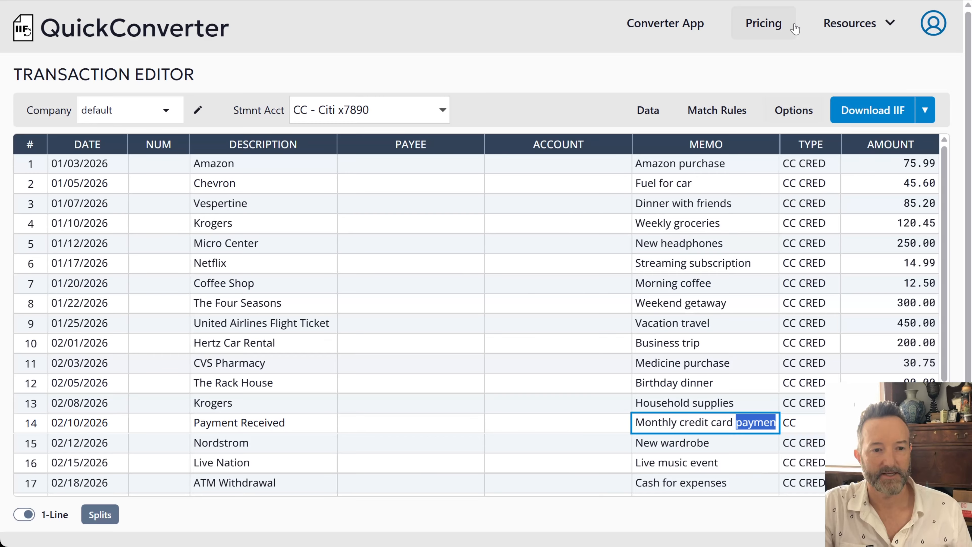
Invert the amounts of all credit card transactions.
{"action": "left_click", "coordinate": [792, 88]}
{"action": "left_click", "coordinate": [793, 111]}
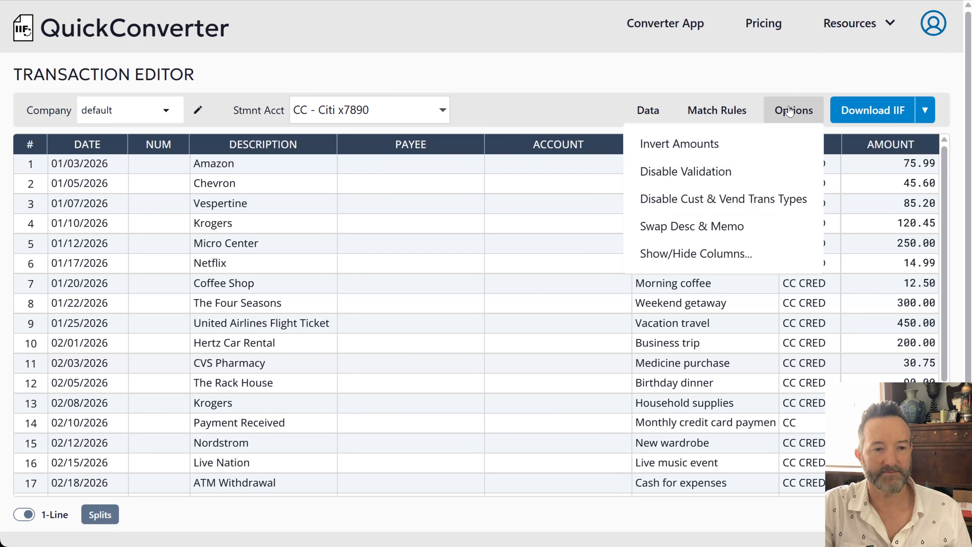
{"action": "left_click", "coordinate": [778, 142]}
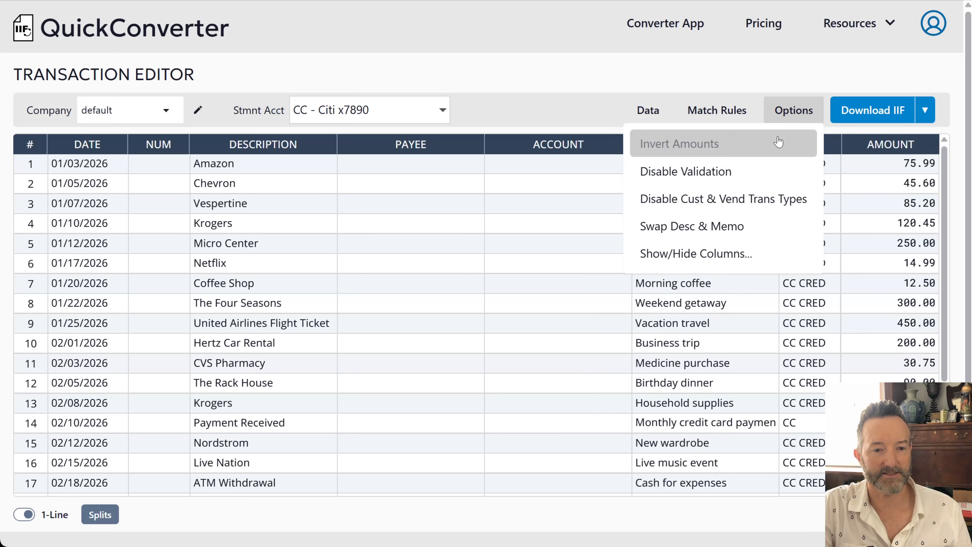
{"action": "mouse_move", "coordinate": [793, 111]}
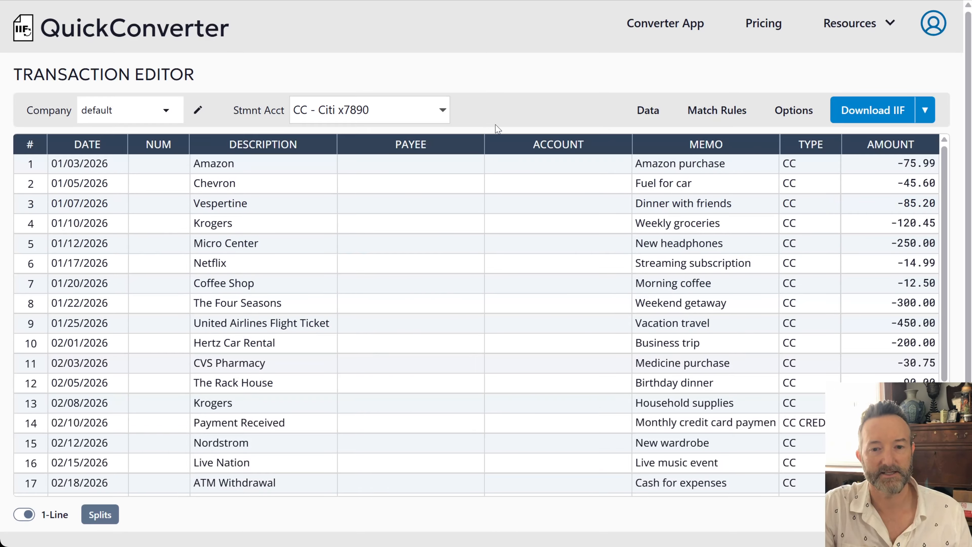
Import the text file 06-sample-bank-tab-delimited.txt, overwriting the current transactions.
{"action": "left_click", "coordinate": [648, 110]}
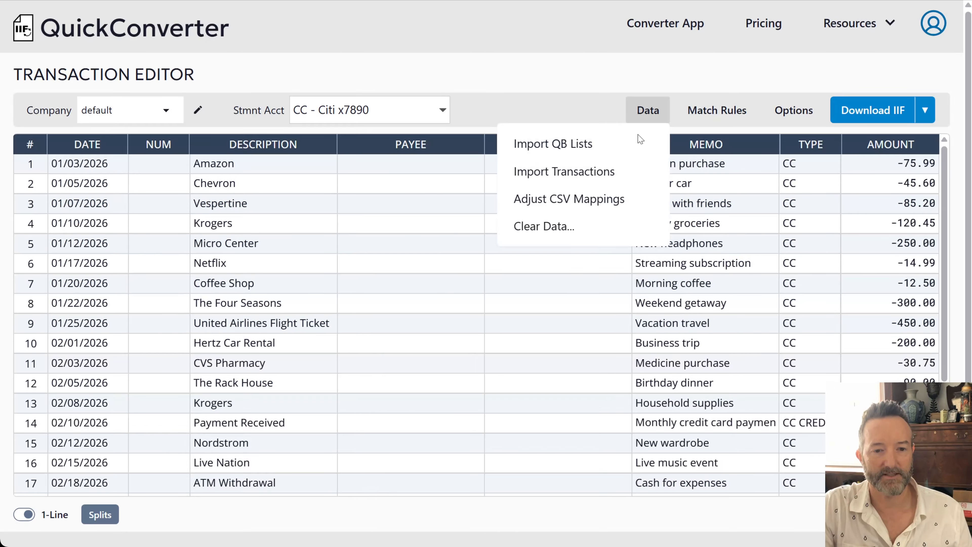
{"action": "left_click", "coordinate": [612, 171]}
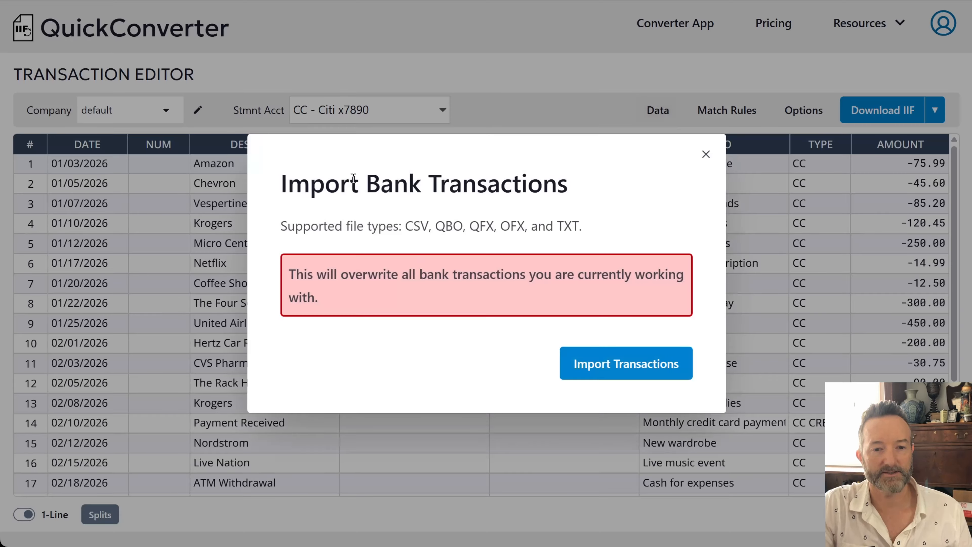
{"action": "left_click", "coordinate": [592, 355]}
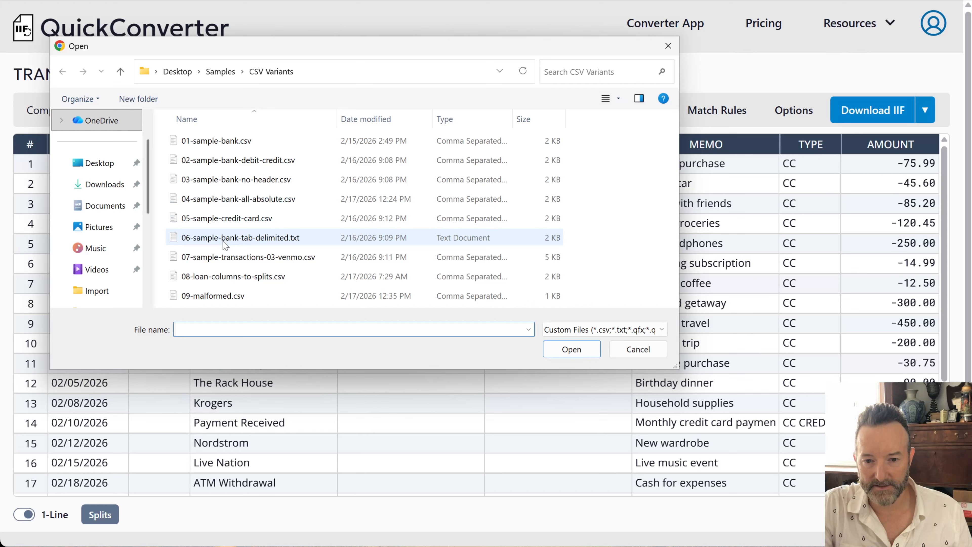
{"action": "left_click", "coordinate": [234, 239]}
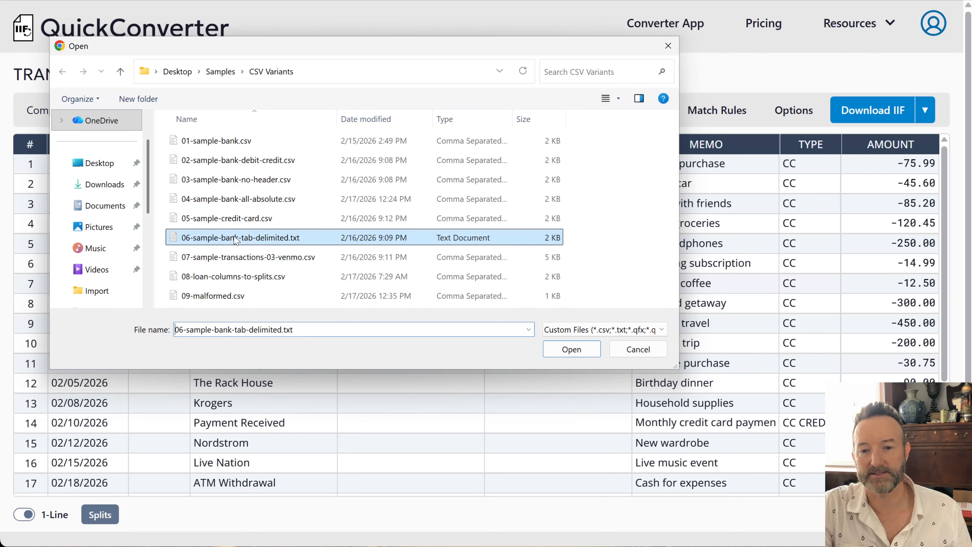
{"action": "left_click", "coordinate": [580, 348]}
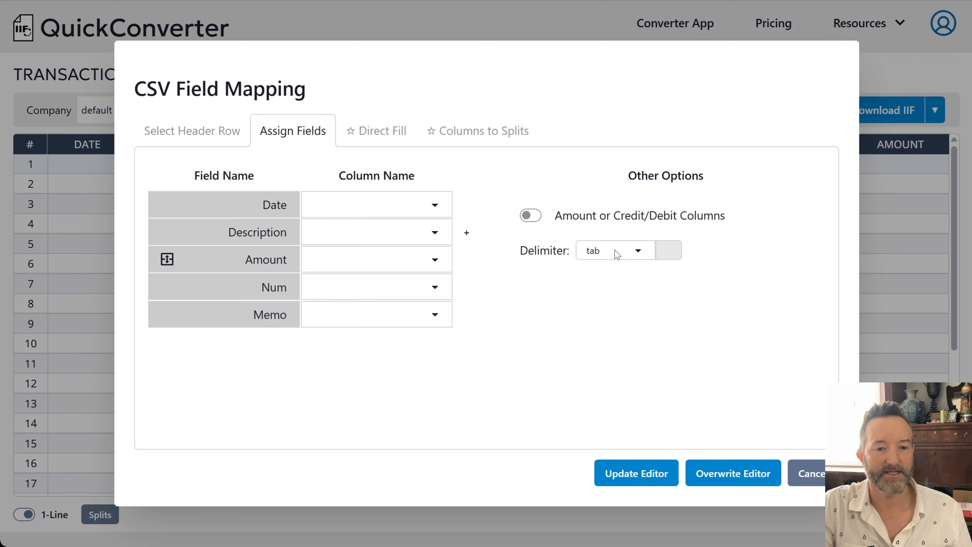
Check how the imported rows split into columns, then try the comma delimiter and inspect the rows again.
{"action": "left_click", "coordinate": [229, 140]}
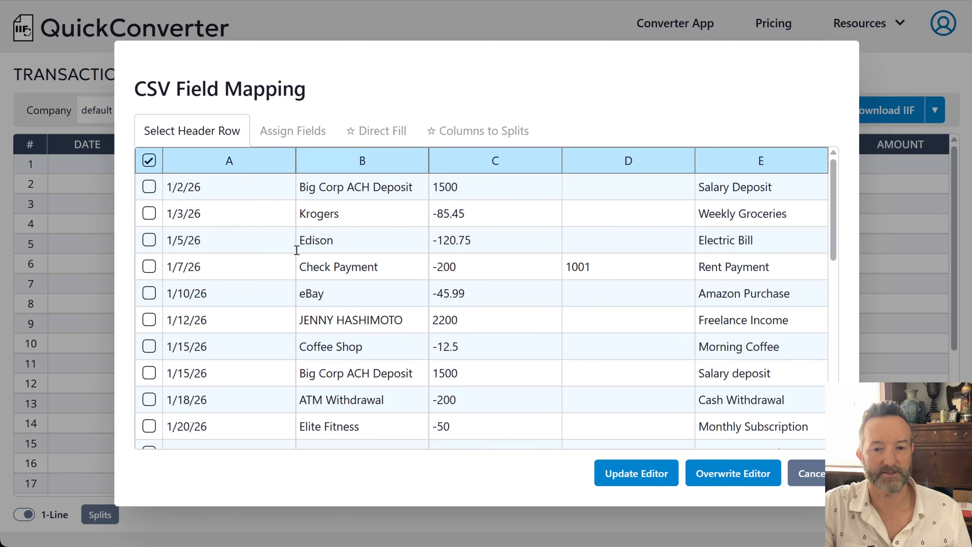
{"action": "left_click", "coordinate": [266, 131]}
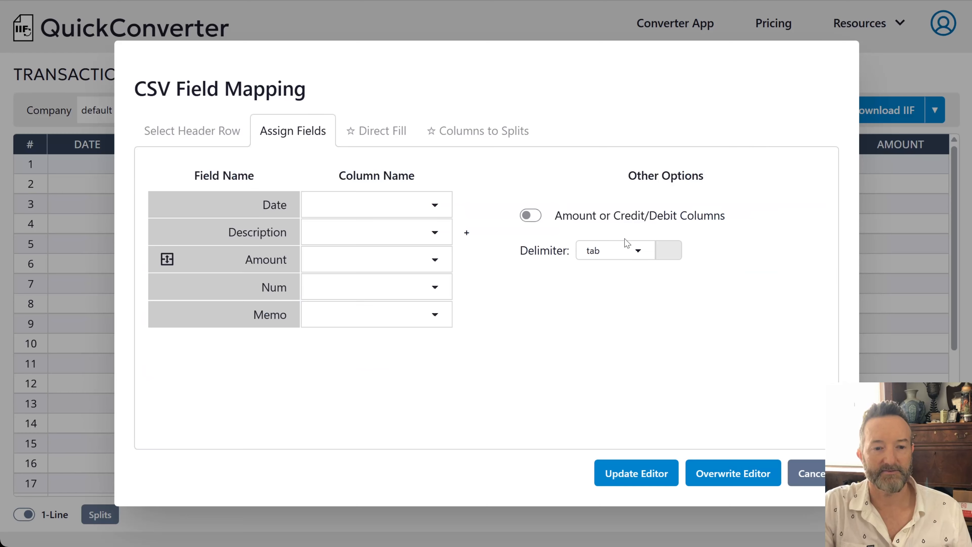
{"action": "left_click", "coordinate": [634, 252]}
{"action": "left_click", "coordinate": [622, 284]}
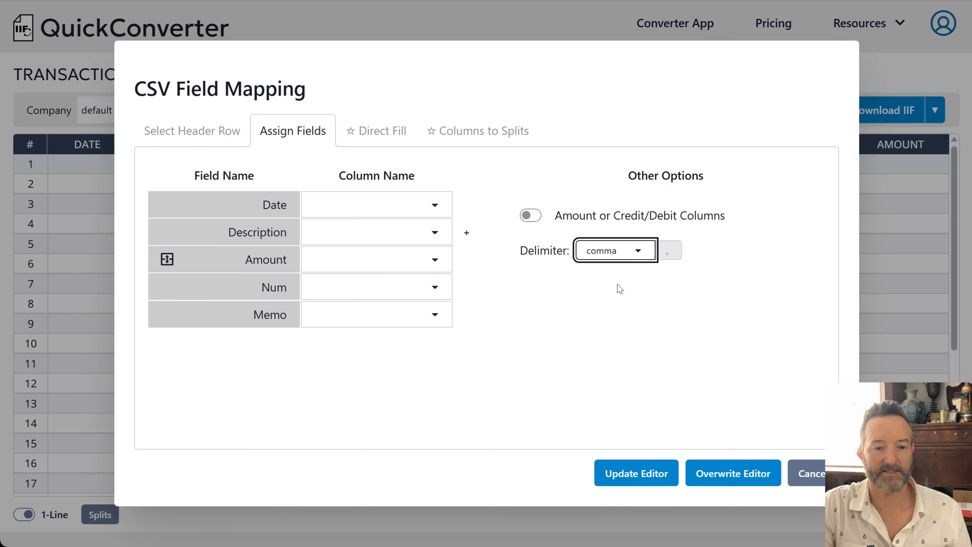
{"action": "left_click", "coordinate": [234, 125]}
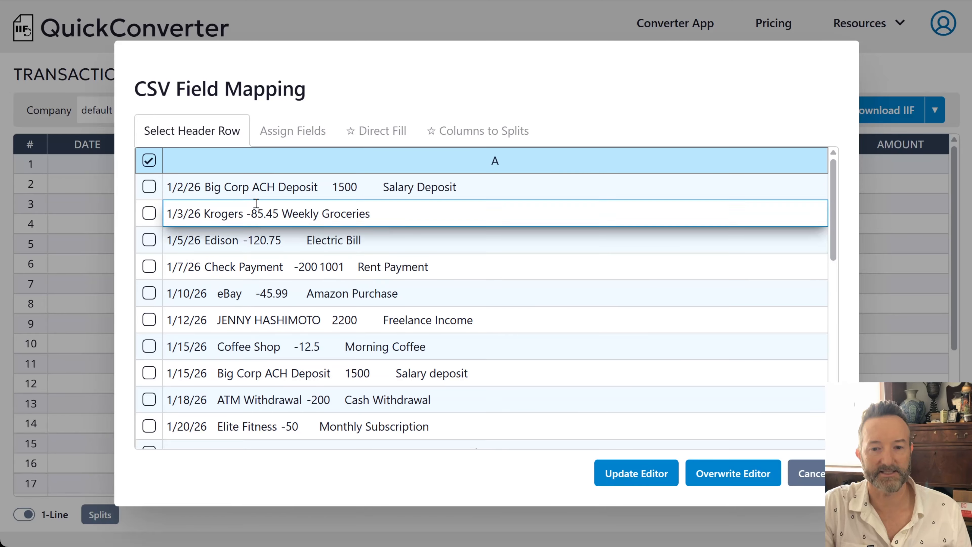
Set the delimiter back to tab and review the rows' column split.
{"action": "left_click", "coordinate": [293, 131]}
{"action": "left_click", "coordinate": [614, 250]}
{"action": "left_click", "coordinate": [620, 312]}
{"action": "left_click", "coordinate": [224, 130]}
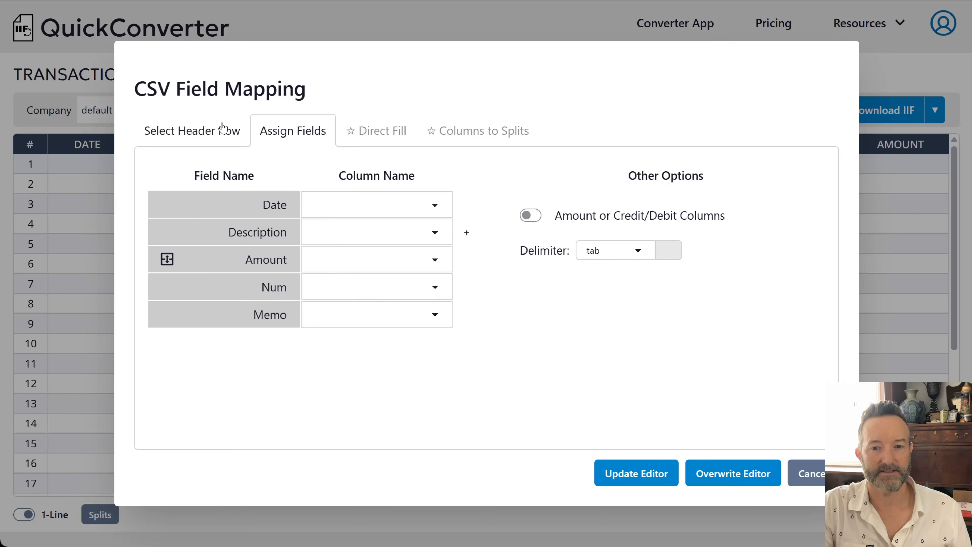
{"action": "left_click", "coordinate": [270, 132]}
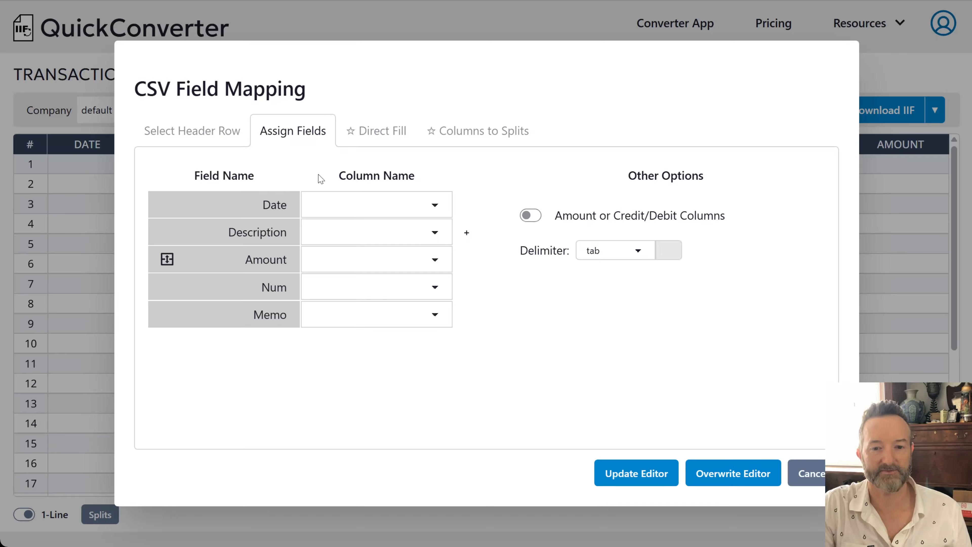
{"action": "left_click", "coordinate": [209, 127]}
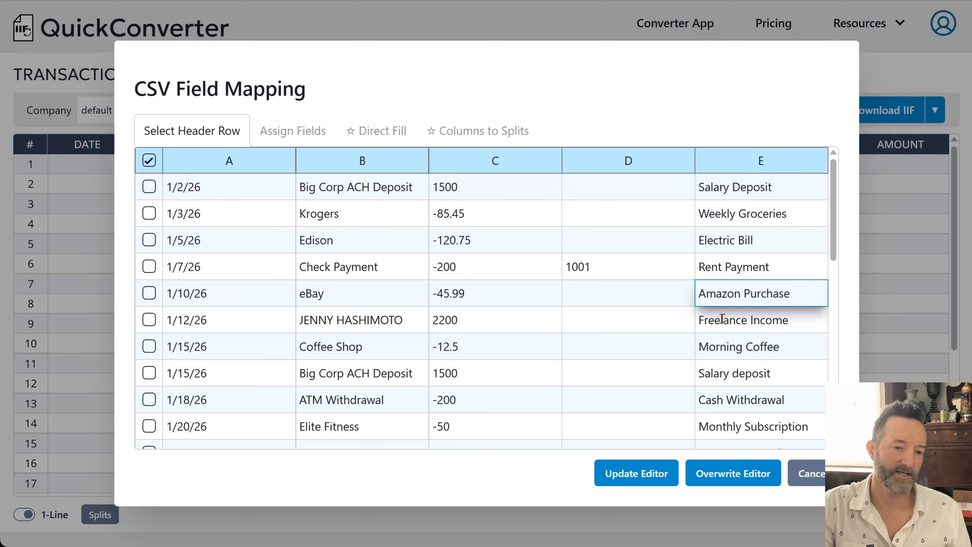
Assign Column A to the Date field, Column B to Description and Column C to Amount.
{"action": "left_click", "coordinate": [294, 134]}
{"action": "left_click", "coordinate": [341, 210]}
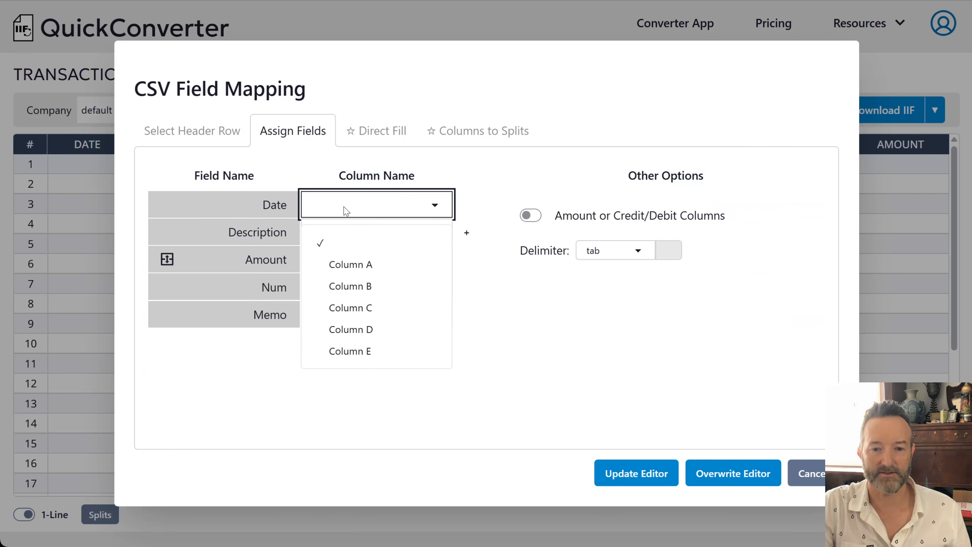
{"action": "left_click", "coordinate": [352, 267]}
{"action": "left_click", "coordinate": [351, 241]}
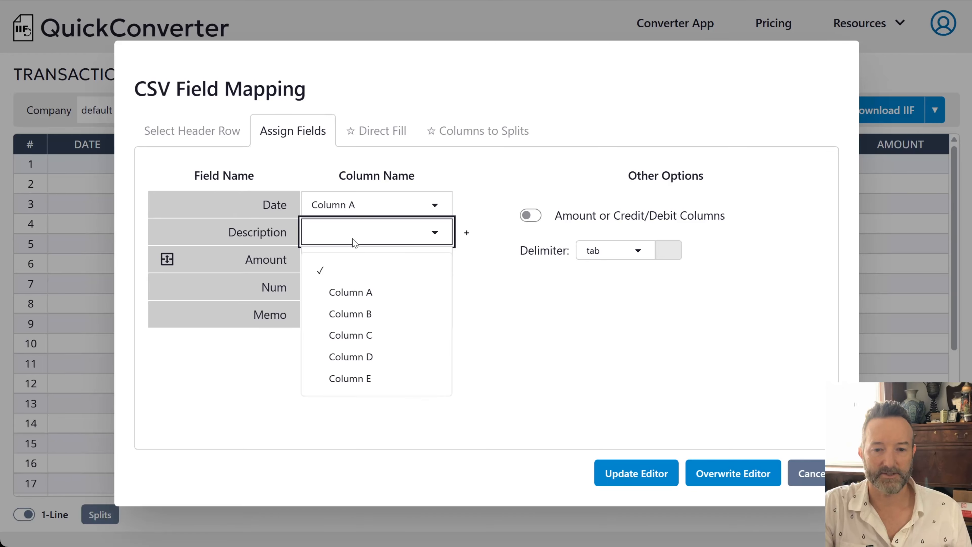
{"action": "left_click", "coordinate": [349, 312]}
{"action": "left_click", "coordinate": [352, 268]}
{"action": "left_click", "coordinate": [356, 362]}
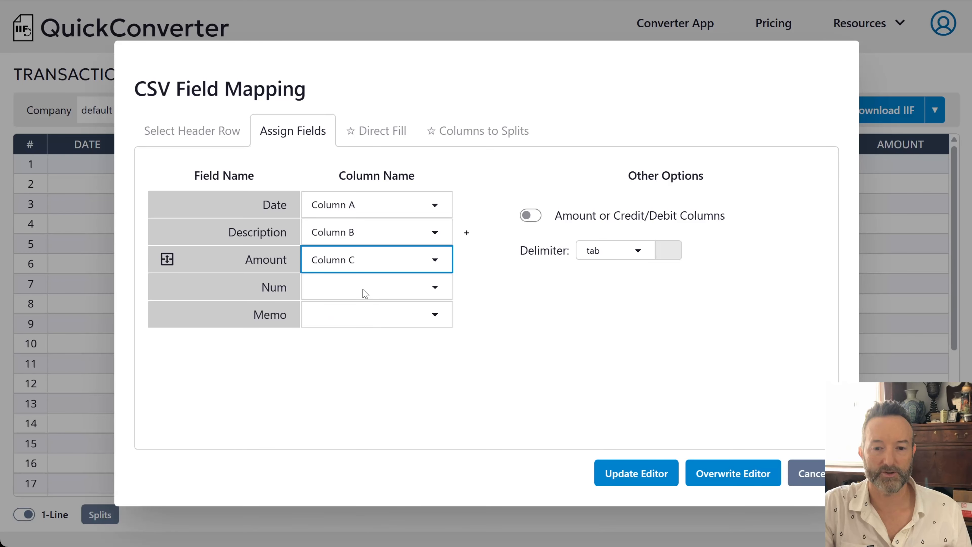
Assign Column D to Num and Column E to Memo, and overwrite the editor with the mapped transactions.
{"action": "left_click", "coordinate": [365, 292]}
{"action": "left_click", "coordinate": [368, 227]}
{"action": "left_click", "coordinate": [368, 315]}
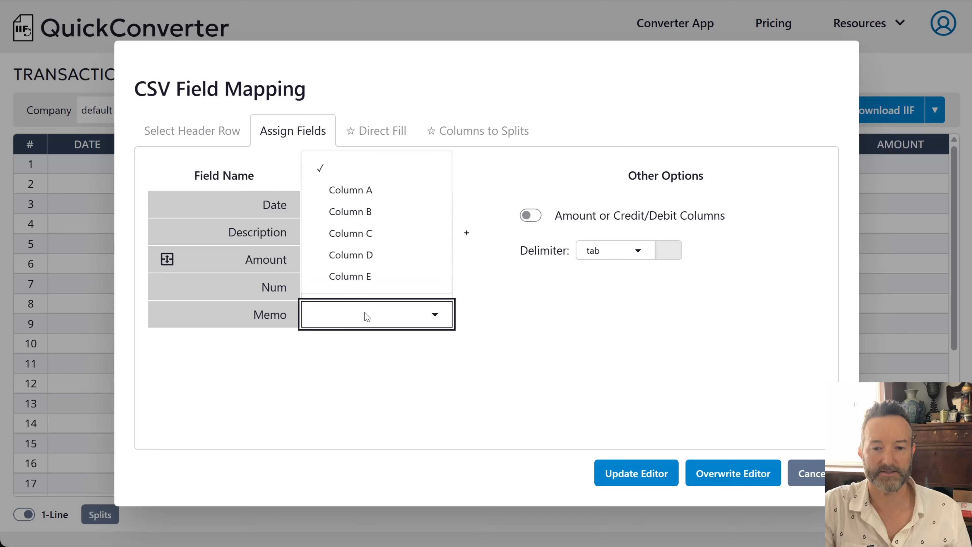
{"action": "left_click", "coordinate": [369, 277]}
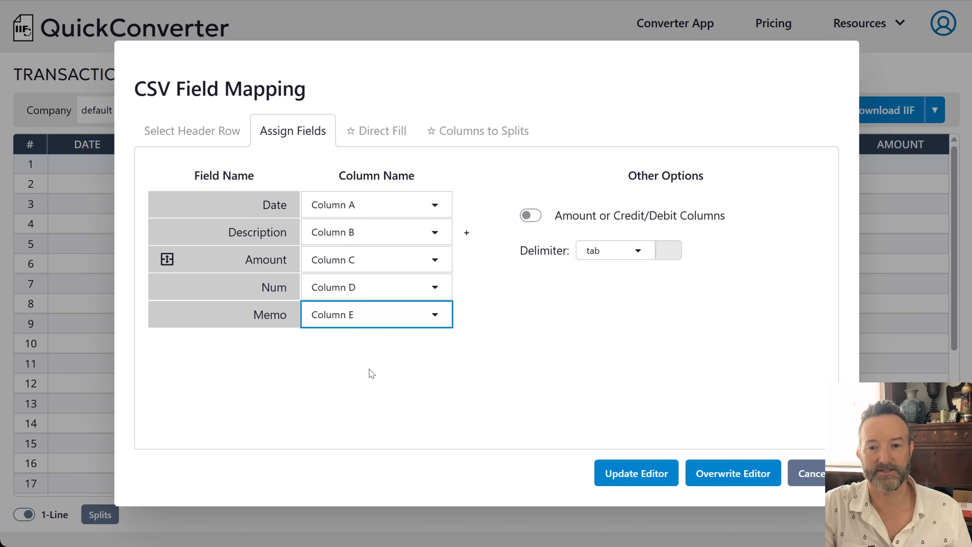
{"action": "left_click", "coordinate": [692, 472]}
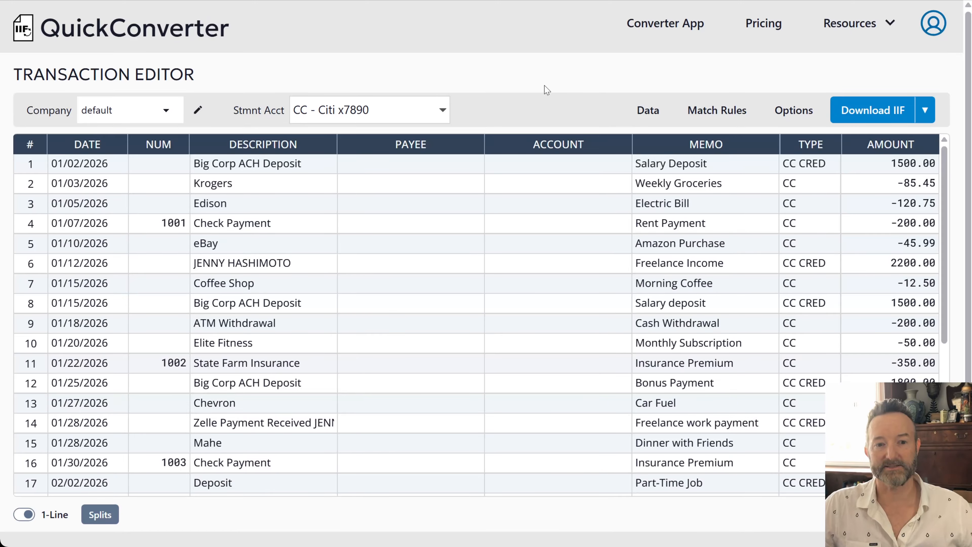
Reopen the CSV mappings of the tab-delimited import to review them, and leave without changing anything.
{"action": "left_click", "coordinate": [647, 111]}
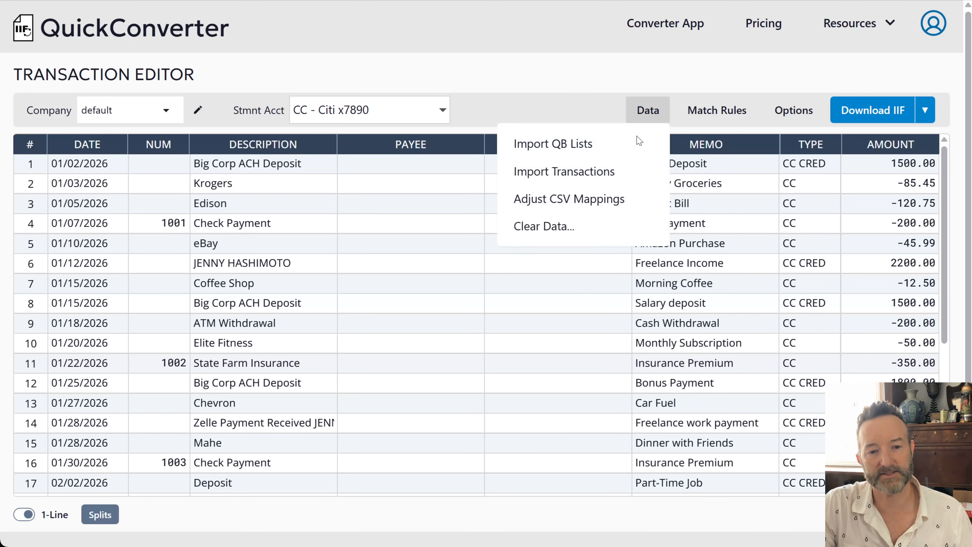
{"action": "left_click", "coordinate": [620, 207]}
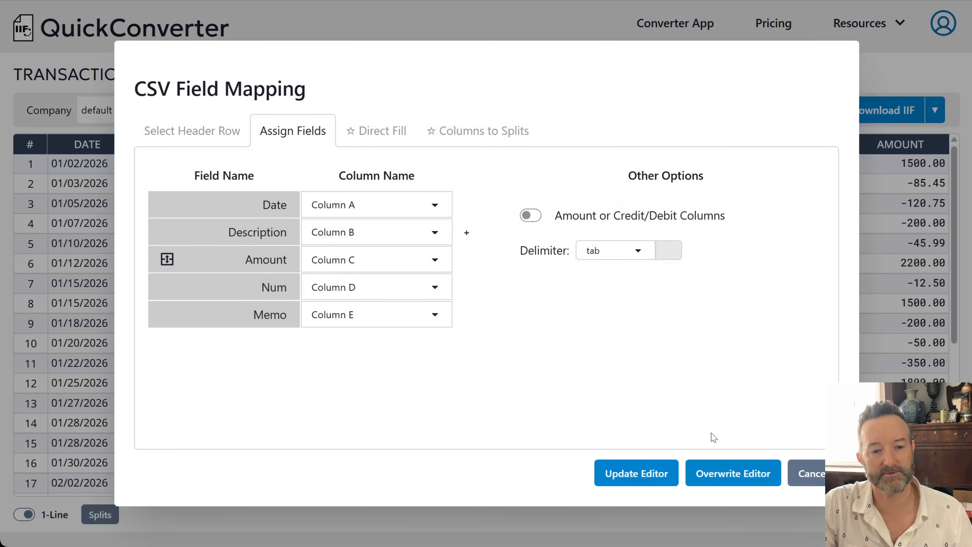
{"action": "left_click", "coordinate": [805, 474]}
Import the file 07-sample-transactions-03-venmo.csv, overwriting the current bank transactions.
{"action": "left_click", "coordinate": [646, 110]}
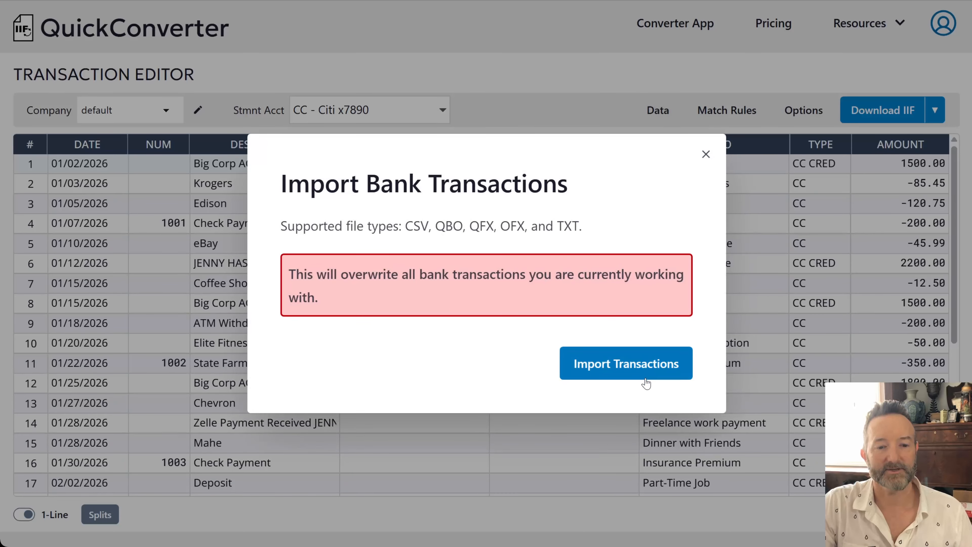
{"action": "left_click", "coordinate": [647, 369]}
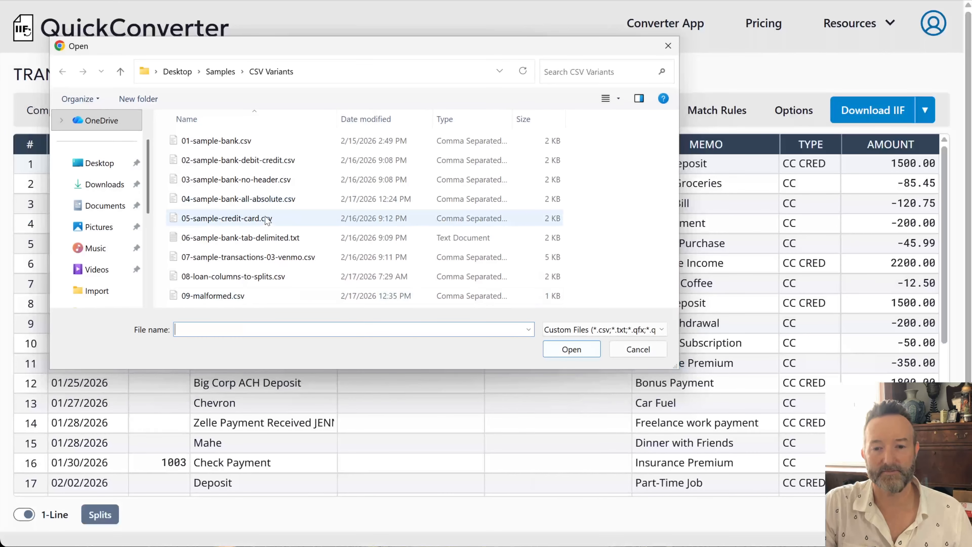
{"action": "left_click", "coordinate": [245, 258]}
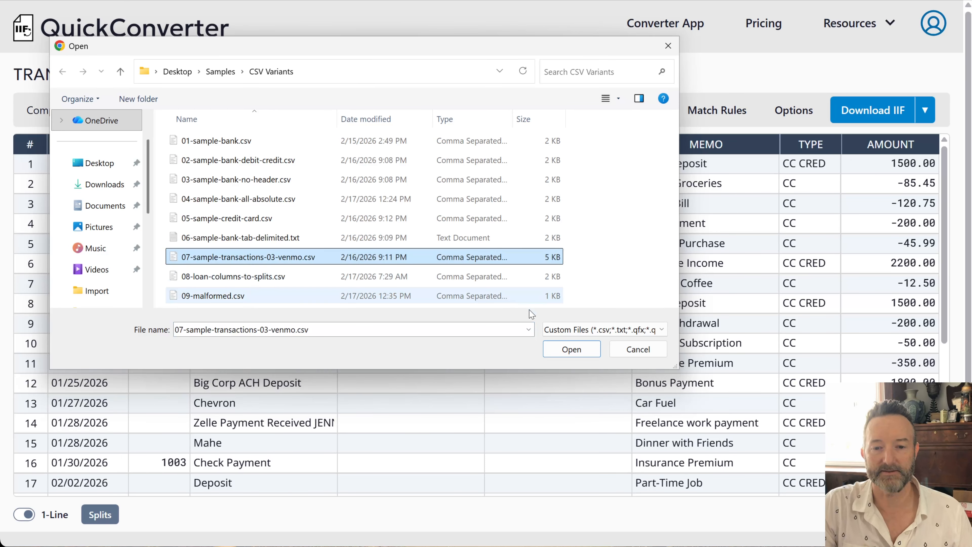
{"action": "left_click", "coordinate": [571, 352]}
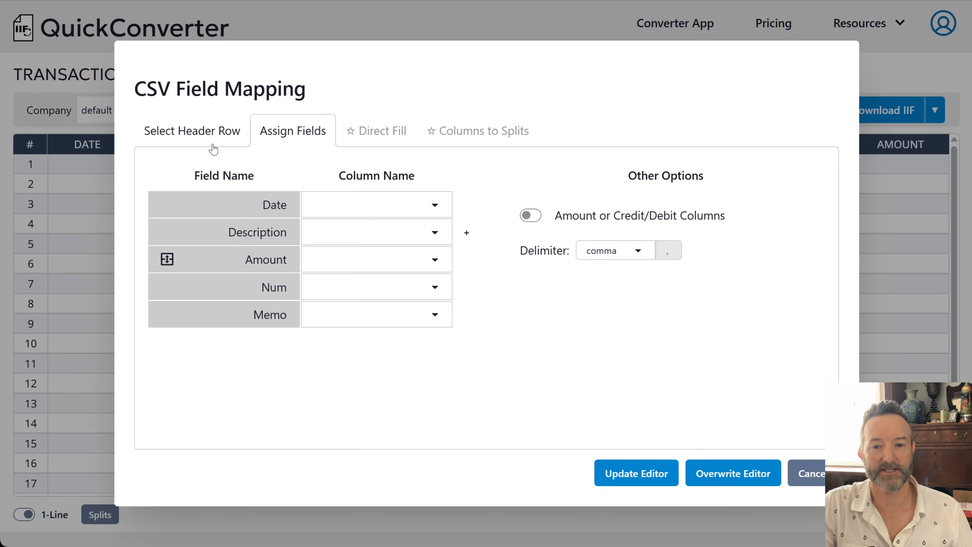
Examine the Venmo file's header row and all its columns to decide which ones hold the date, description and amount data.
{"action": "left_click", "coordinate": [214, 134]}
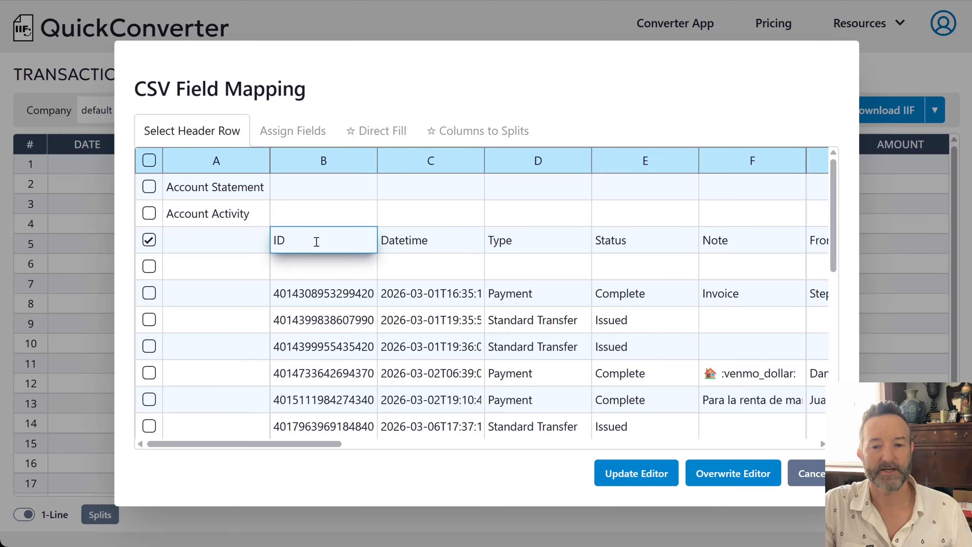
{"action": "left_click_drag", "start_coordinate": [314, 446], "coordinate": [399, 455]}
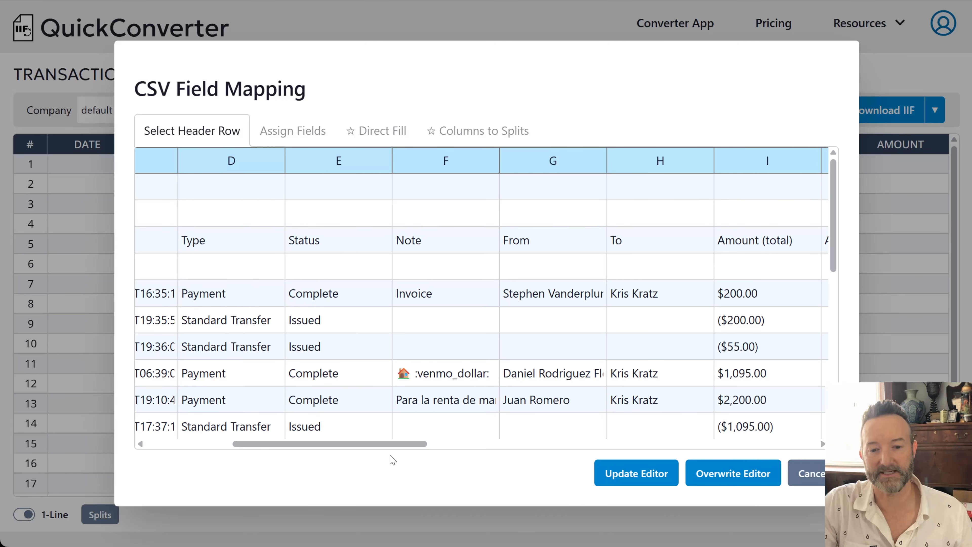
{"action": "left_click_drag", "start_coordinate": [385, 445], "coordinate": [439, 437]}
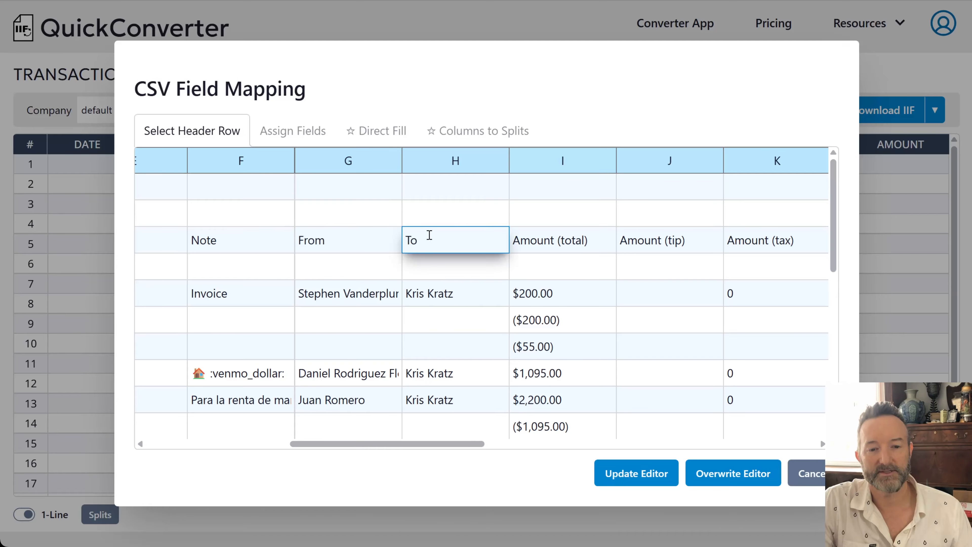
{"action": "left_click_drag", "start_coordinate": [430, 444], "coordinate": [655, 442]}
{"action": "left_click", "coordinate": [491, 219]}
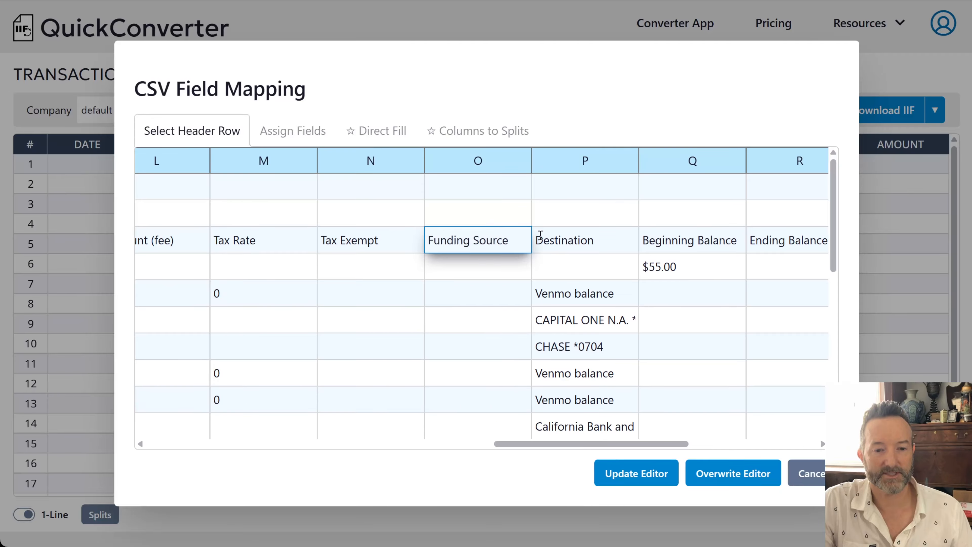
{"action": "mouse_move", "coordinate": [836, 195]}
{"action": "left_mouse_down"}
{"action": "mouse_move", "coordinate": [837, 313]}
{"action": "mouse_move", "coordinate": [837, 200]}
{"action": "left_mouse_up"}
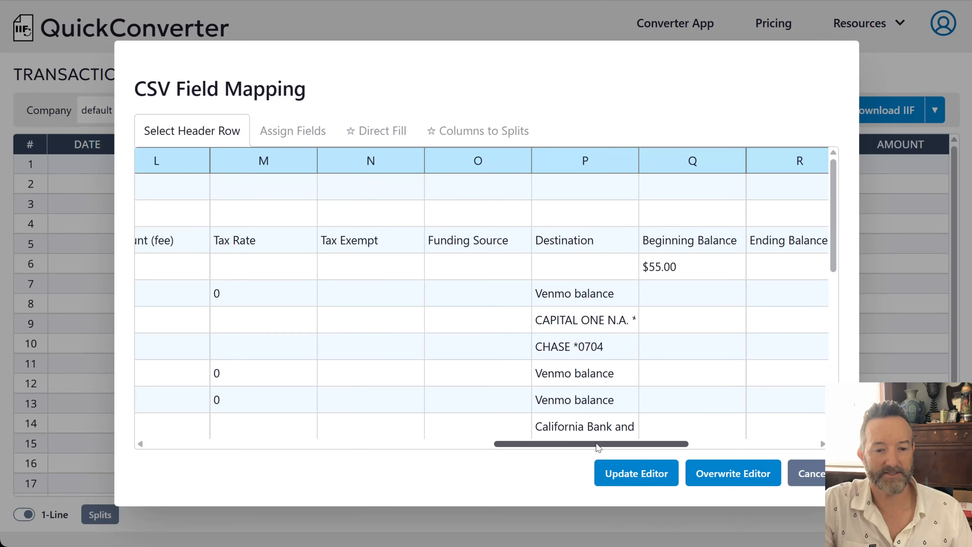
{"action": "left_click_drag", "start_coordinate": [599, 444], "coordinate": [372, 455]}
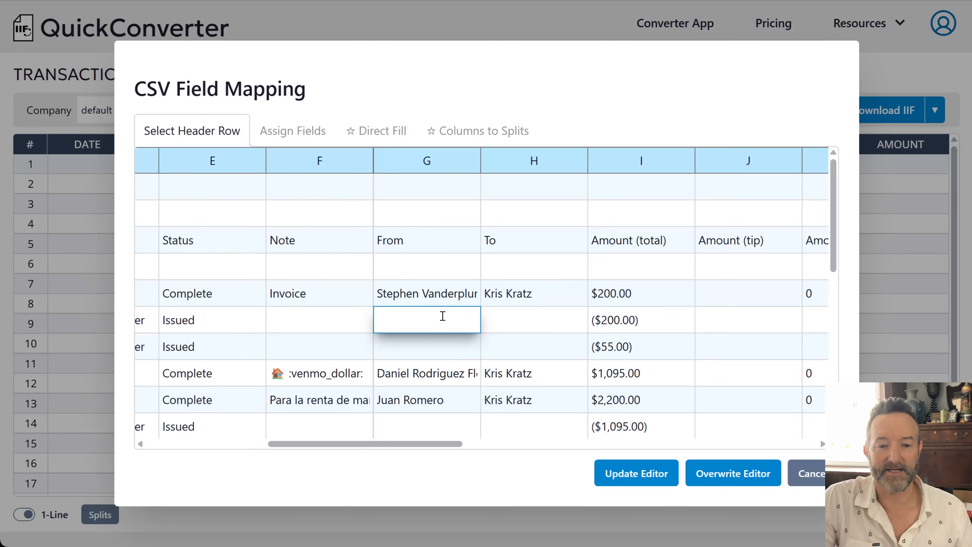
{"action": "left_click_drag", "start_coordinate": [431, 445], "coordinate": [301, 447]}
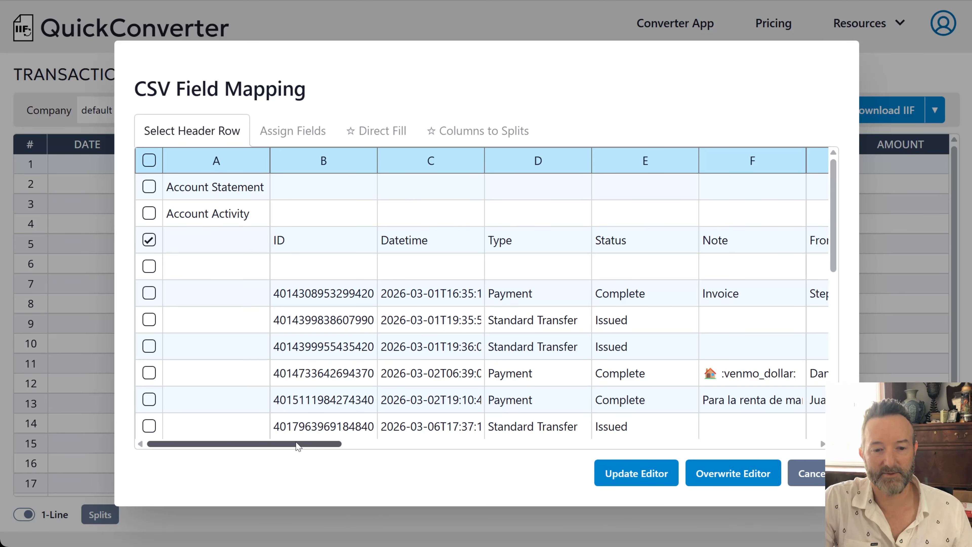
Check the values in the Datetime column and assign that column to the Date field.
{"action": "left_click", "coordinate": [310, 133]}
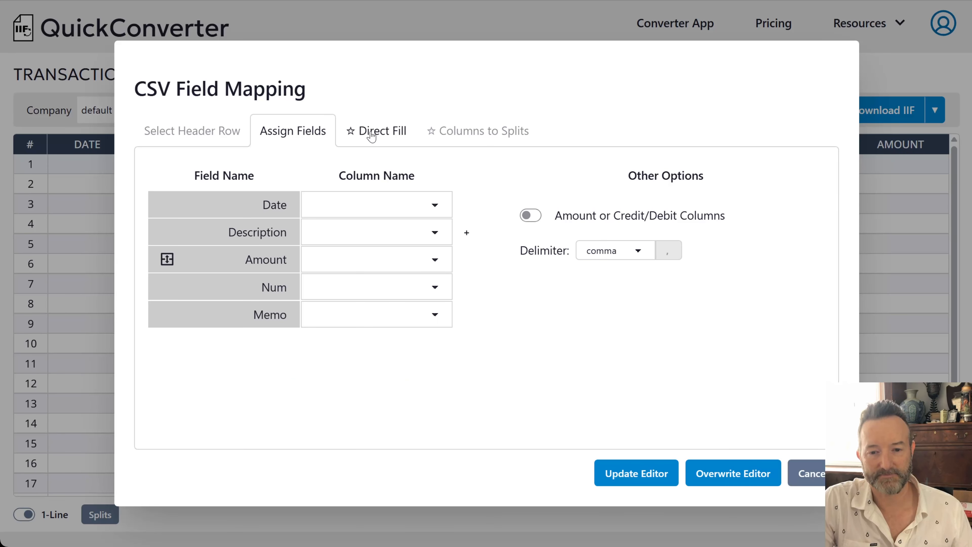
{"action": "left_click", "coordinate": [370, 207]}
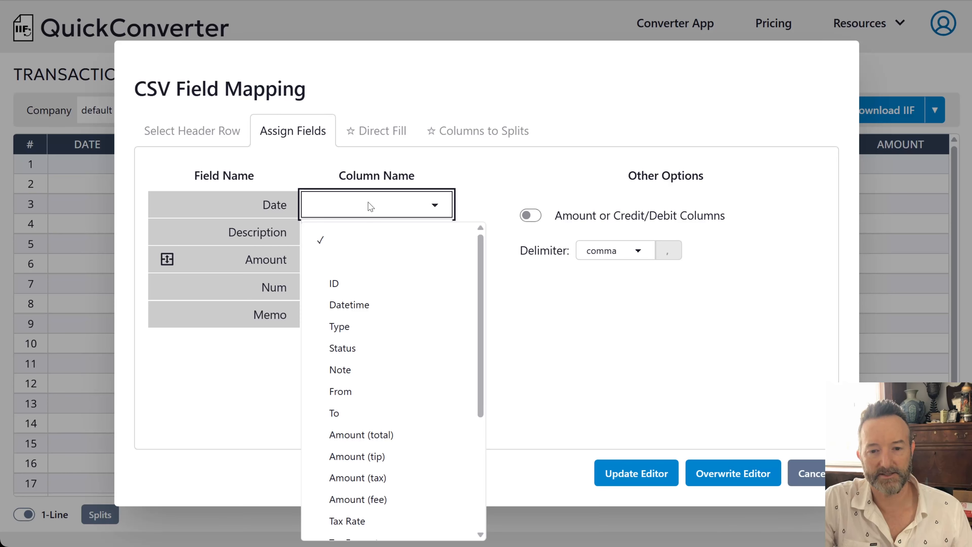
{"action": "left_click", "coordinate": [386, 76]}
{"action": "left_click", "coordinate": [191, 130]}
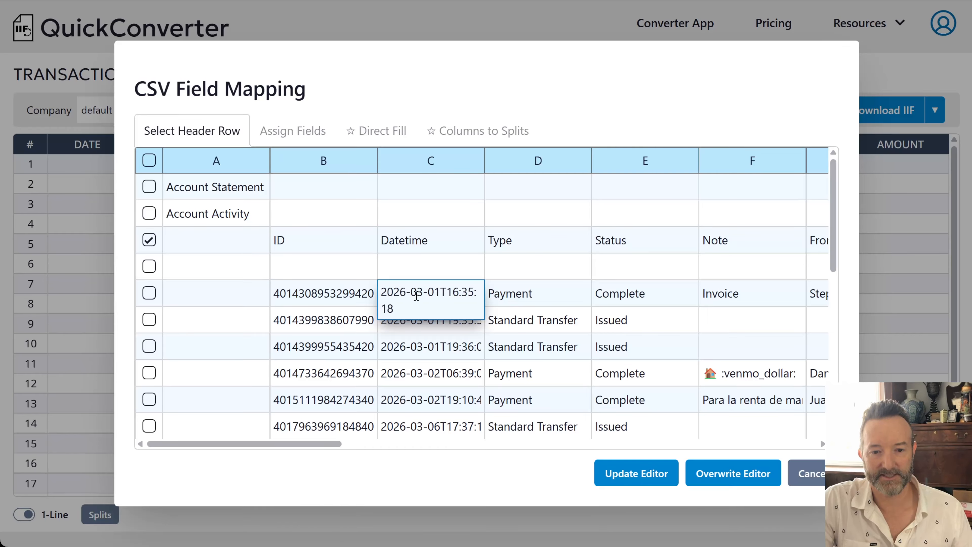
{"action": "left_click", "coordinate": [326, 134]}
{"action": "left_click", "coordinate": [353, 212]}
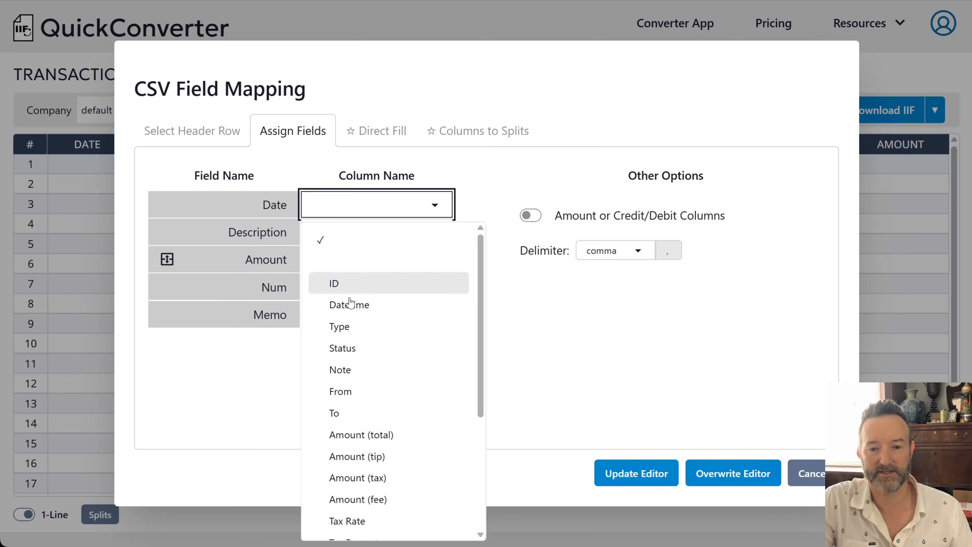
{"action": "left_click", "coordinate": [350, 305]}
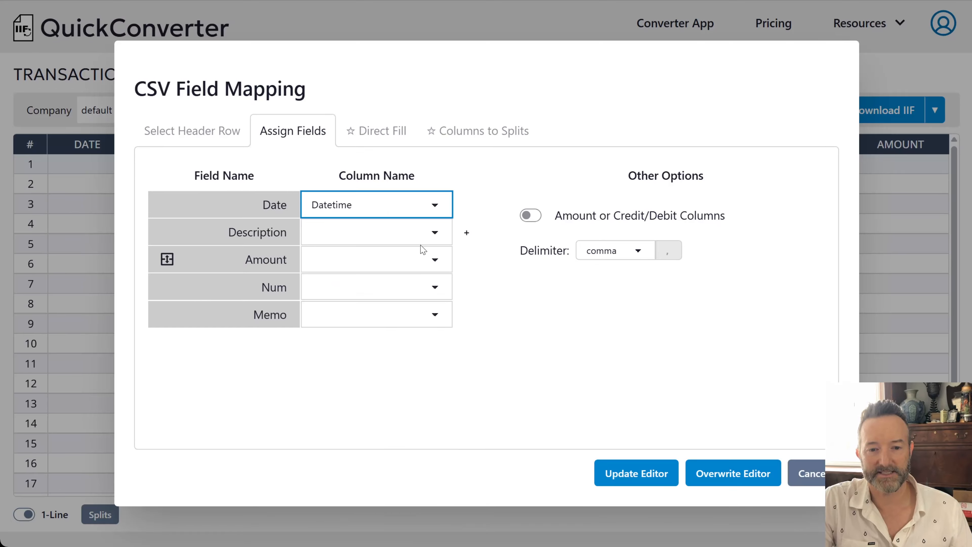
Assign the From column to Description and add a second description field that uses the To column.
{"action": "left_click", "coordinate": [435, 233]}
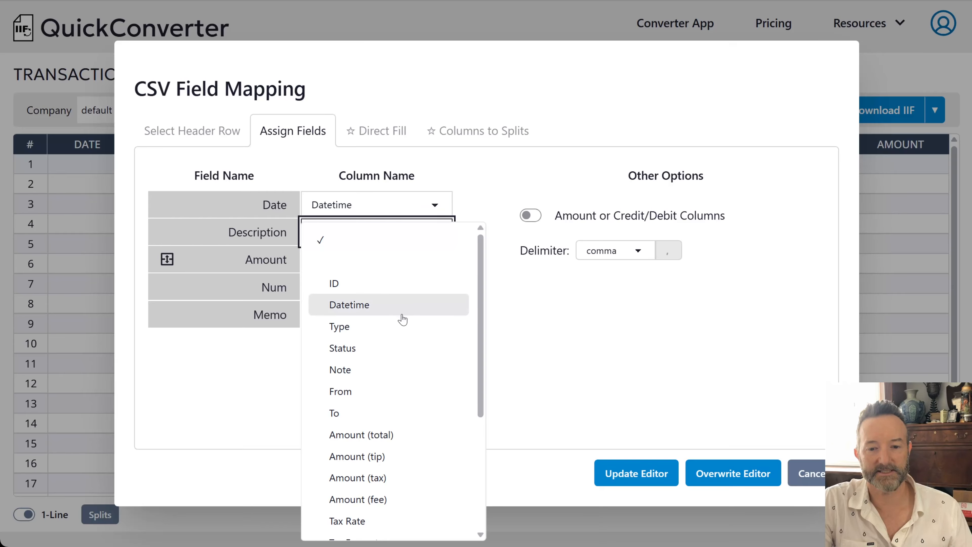
{"action": "left_click", "coordinate": [392, 391]}
{"action": "left_click", "coordinate": [466, 232]}
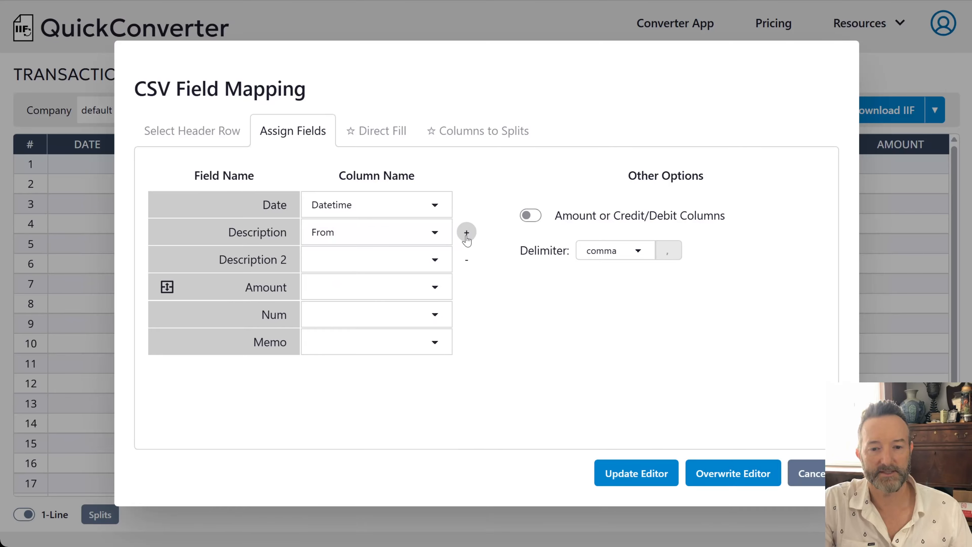
{"action": "left_click", "coordinate": [399, 259]}
{"action": "left_click", "coordinate": [380, 410]}
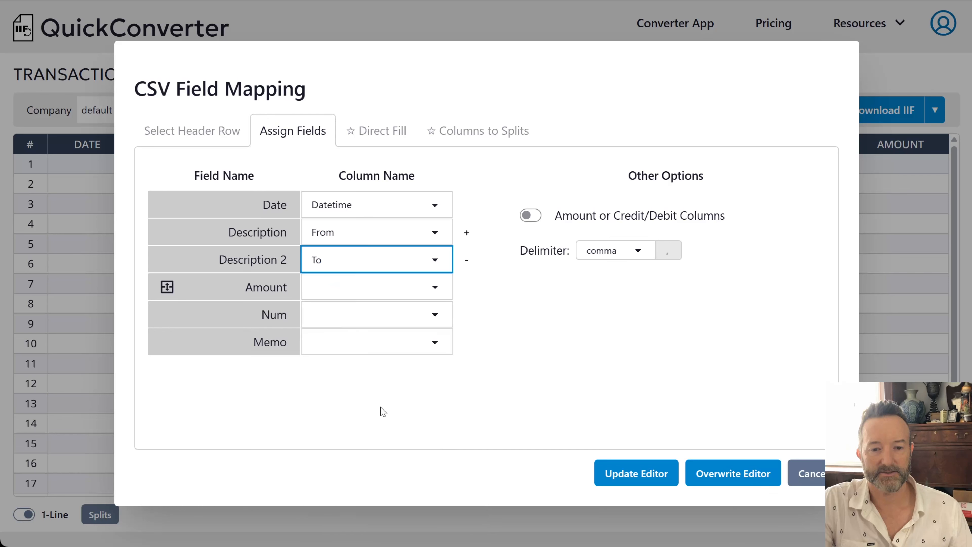
Add a third description field using the Funding Source column and a fourth using the Destination column.
{"action": "left_click", "coordinate": [467, 232]}
{"action": "left_click", "coordinate": [423, 297]}
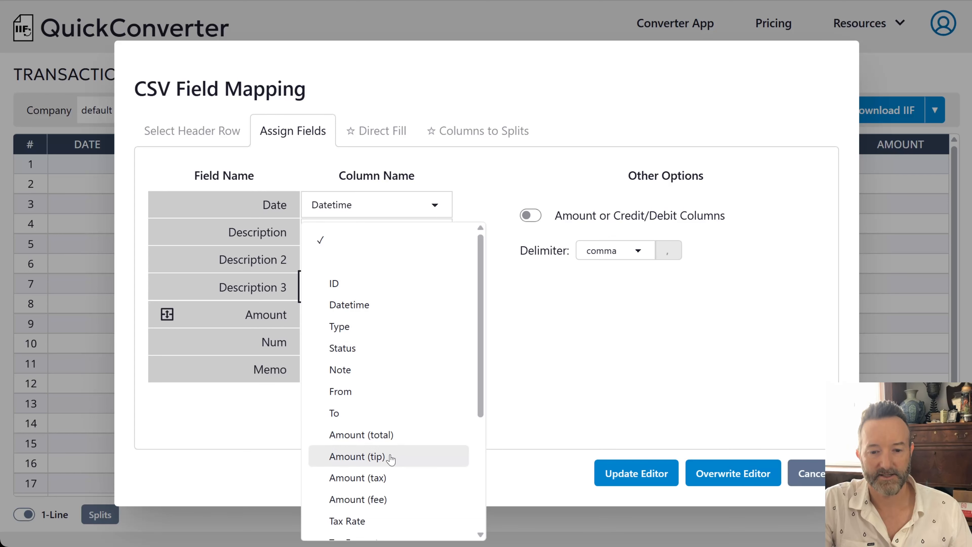
{"action": "scroll", "coordinate": [390, 458], "scroll_direction": "down", "scroll_amount": 5}
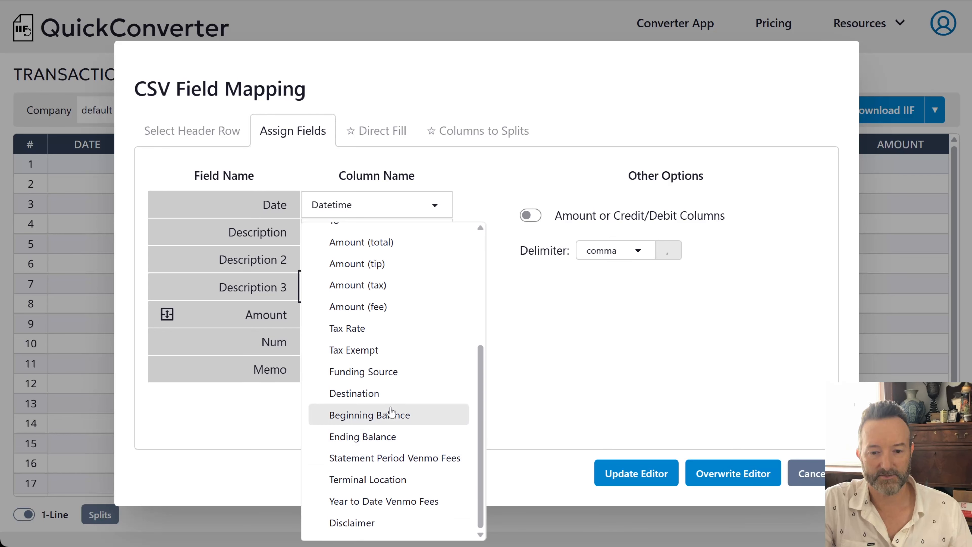
{"action": "left_click", "coordinate": [393, 377]}
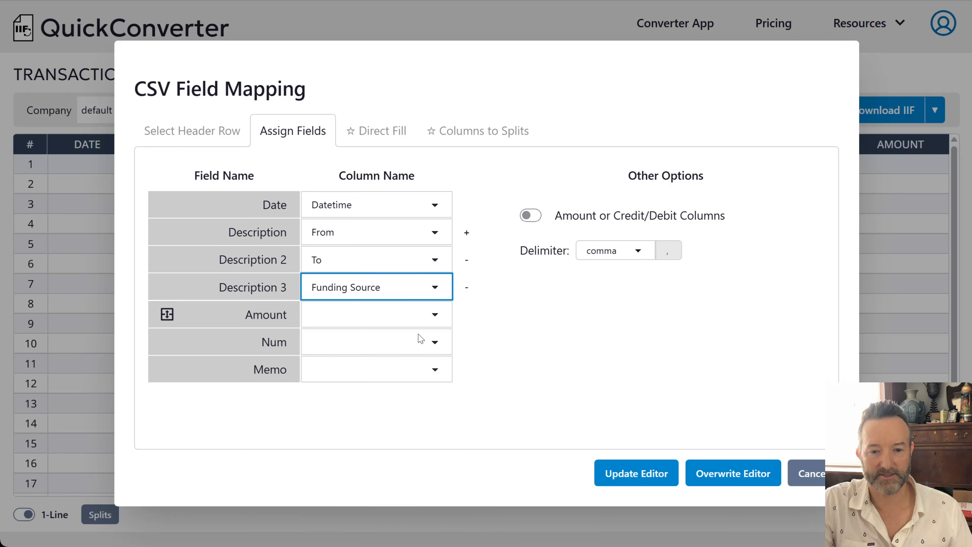
{"action": "left_click", "coordinate": [466, 233]}
{"action": "left_click", "coordinate": [411, 313]}
{"action": "scroll", "coordinate": [407, 337], "scroll_direction": "down", "scroll_amount": 5}
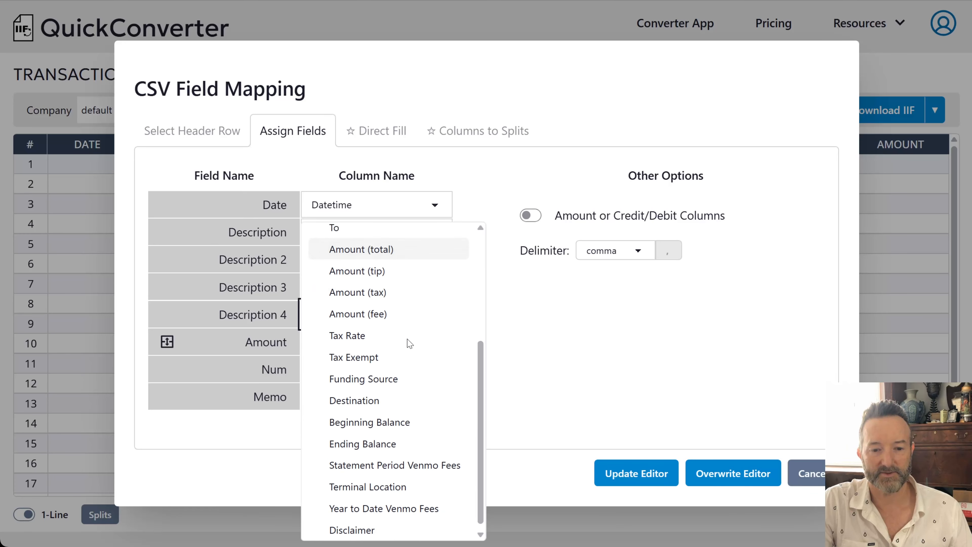
{"action": "left_click", "coordinate": [397, 393]}
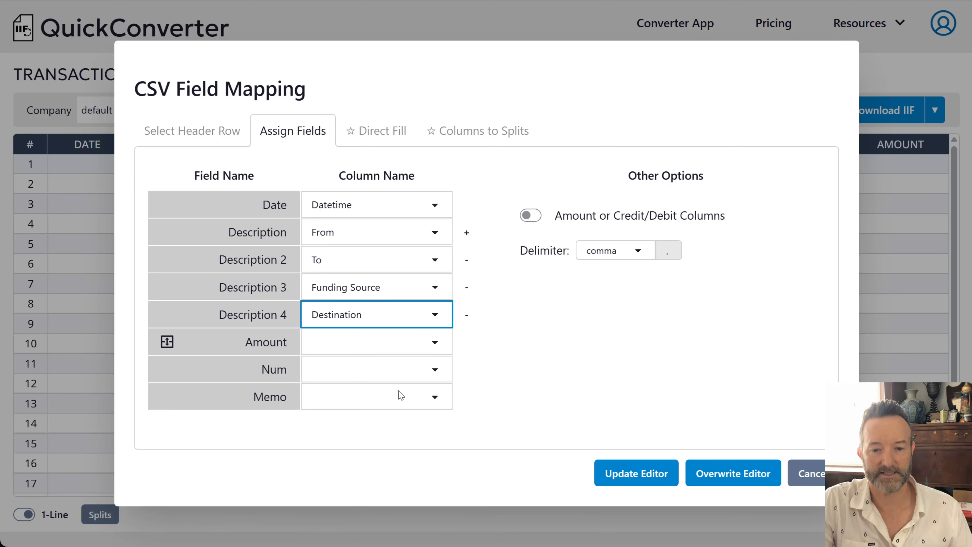
{"action": "left_click", "coordinate": [538, 377]}
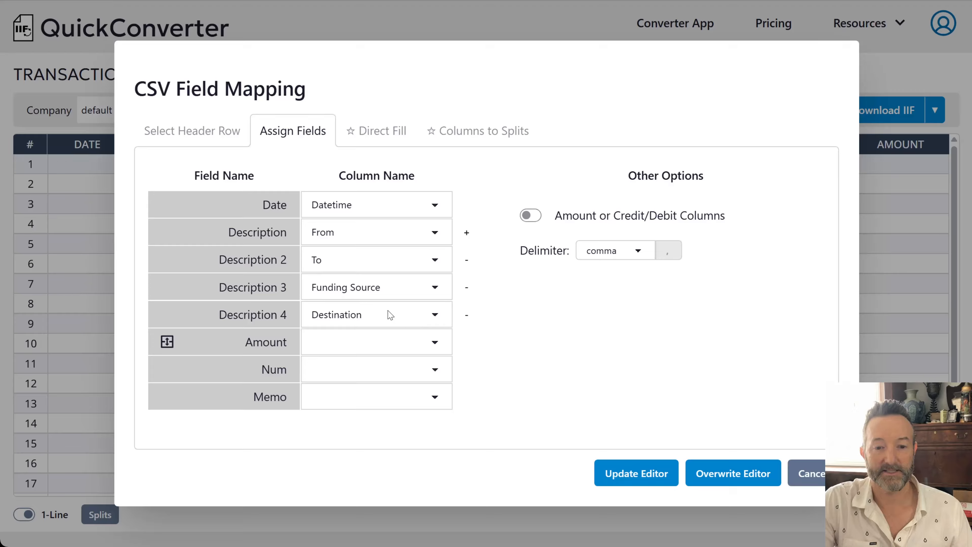
Assign the Amount (total) column to the Amount field.
{"action": "left_click", "coordinate": [385, 348]}
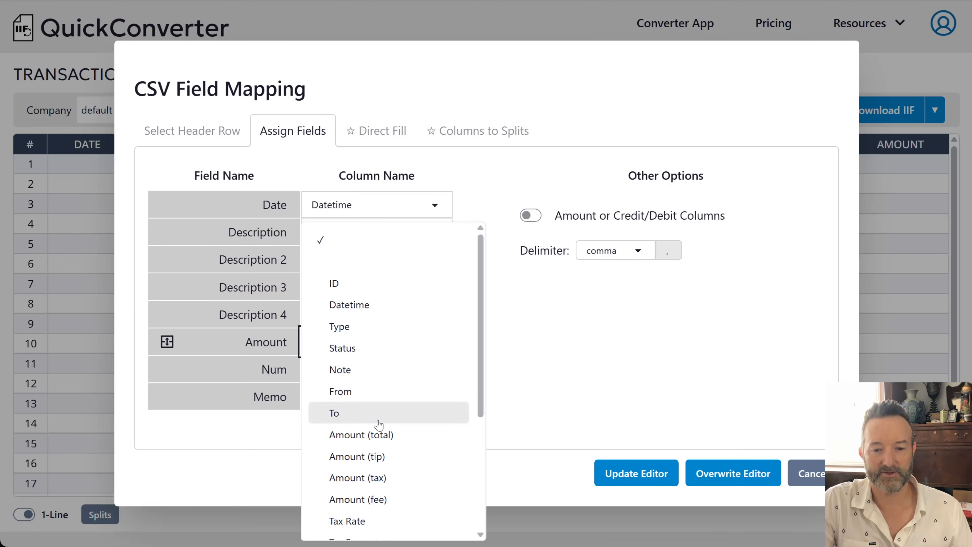
{"action": "left_click", "coordinate": [379, 437]}
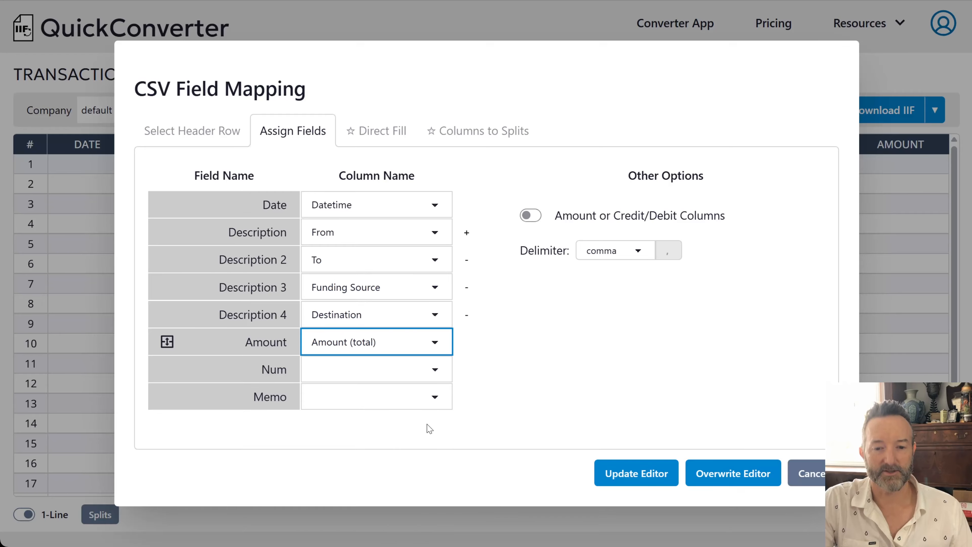
Assign the Note column to the Memo field, leaving Num blank, and overwrite the editor with the mapped transactions.
{"action": "left_click", "coordinate": [384, 373]}
{"action": "left_click", "coordinate": [384, 372]}
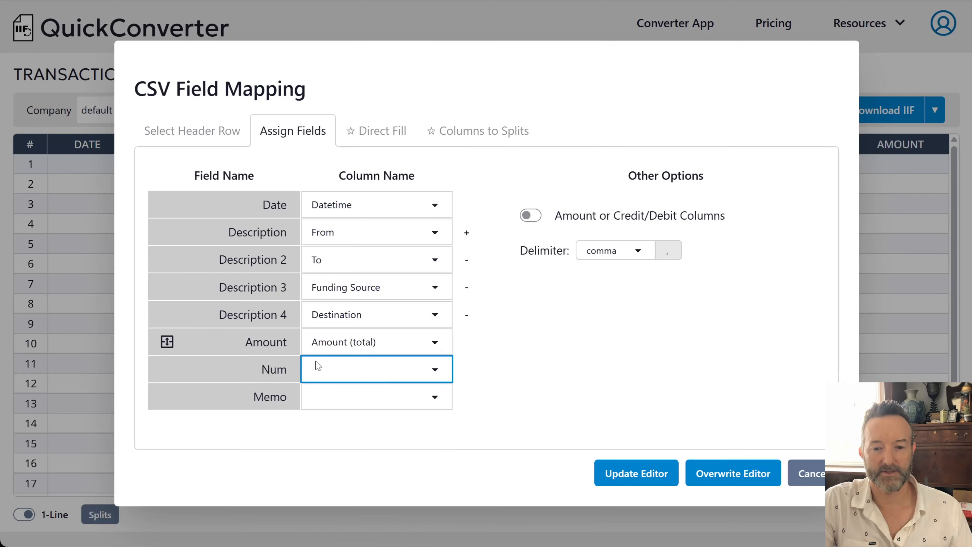
{"action": "left_click", "coordinate": [387, 395]}
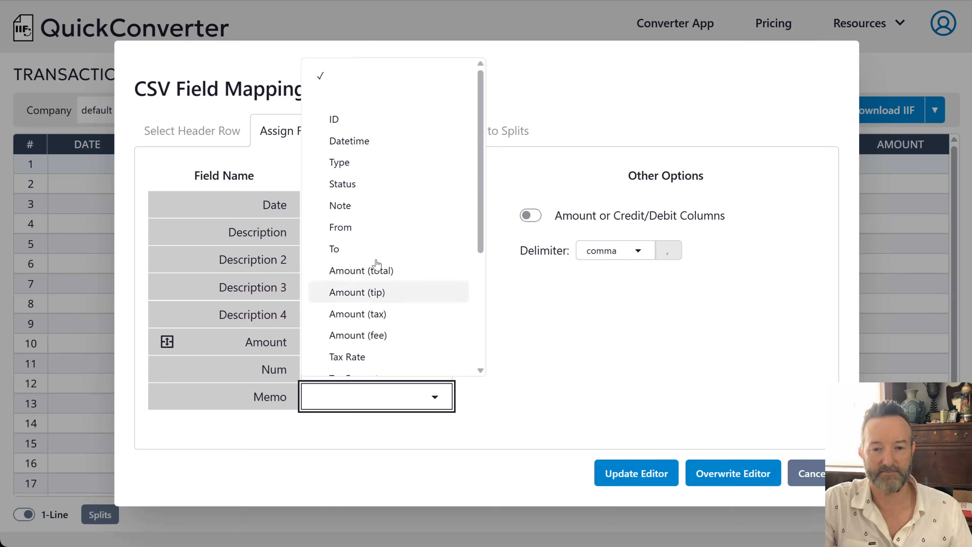
{"action": "left_click", "coordinate": [374, 208]}
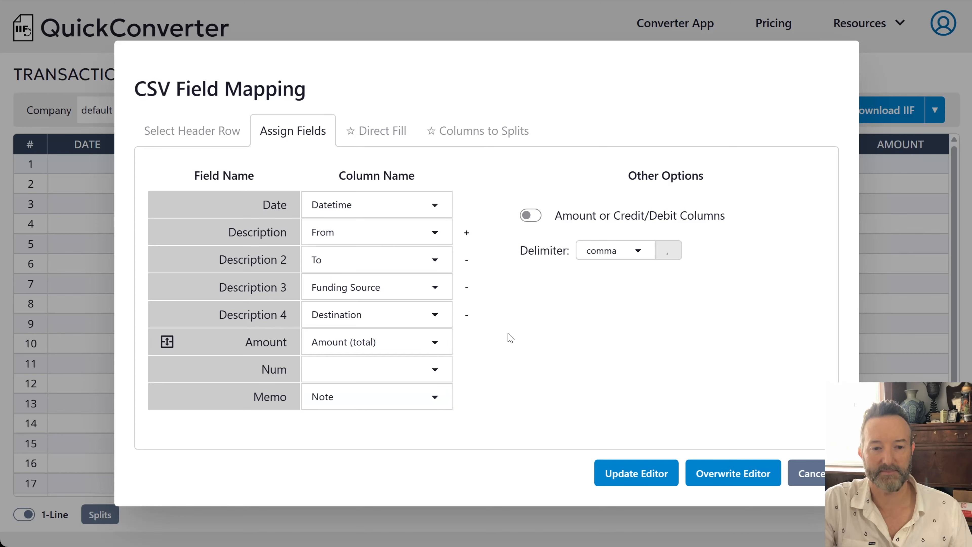
{"action": "left_click", "coordinate": [722, 471]}
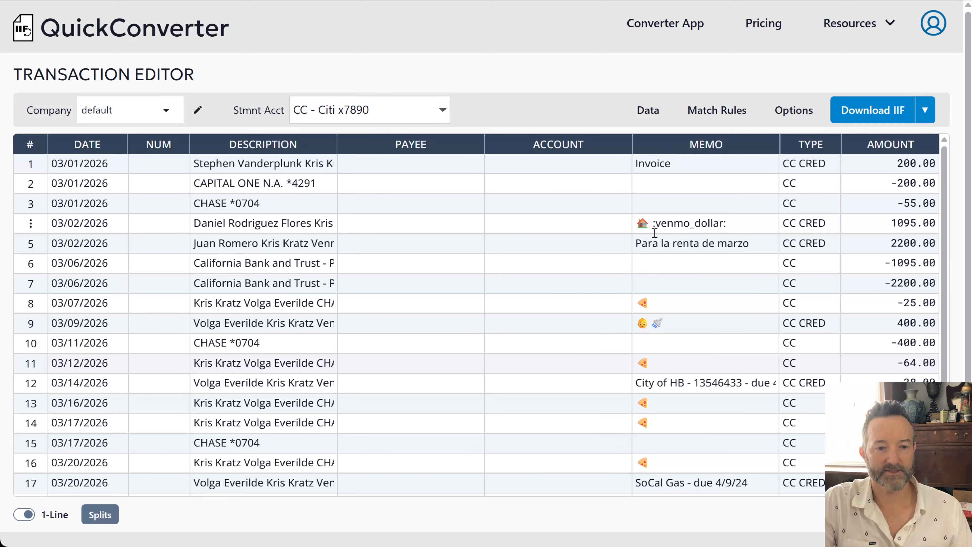
Check the text and emoji notes that were imported into the Memo column.
{"action": "double_click", "coordinate": [650, 224]}
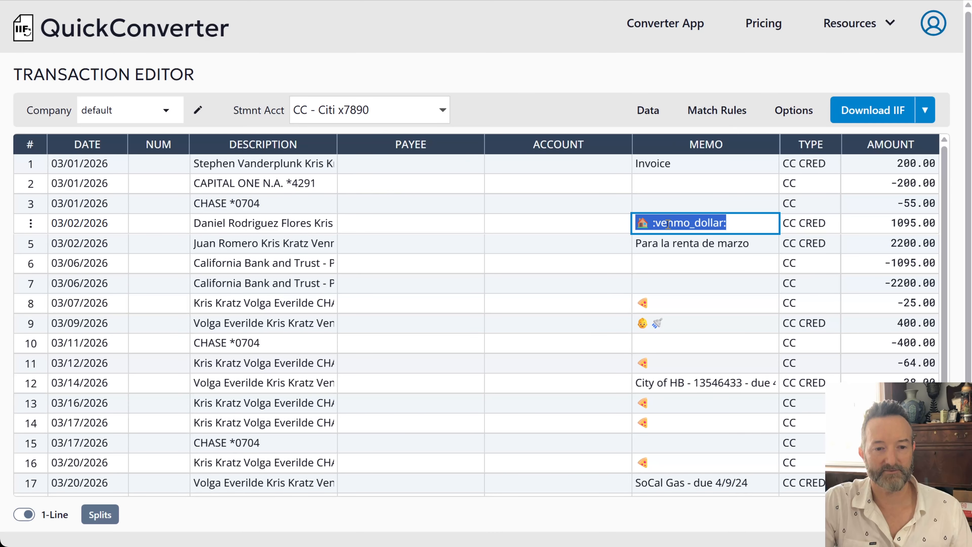
{"action": "left_click", "coordinate": [676, 244]}
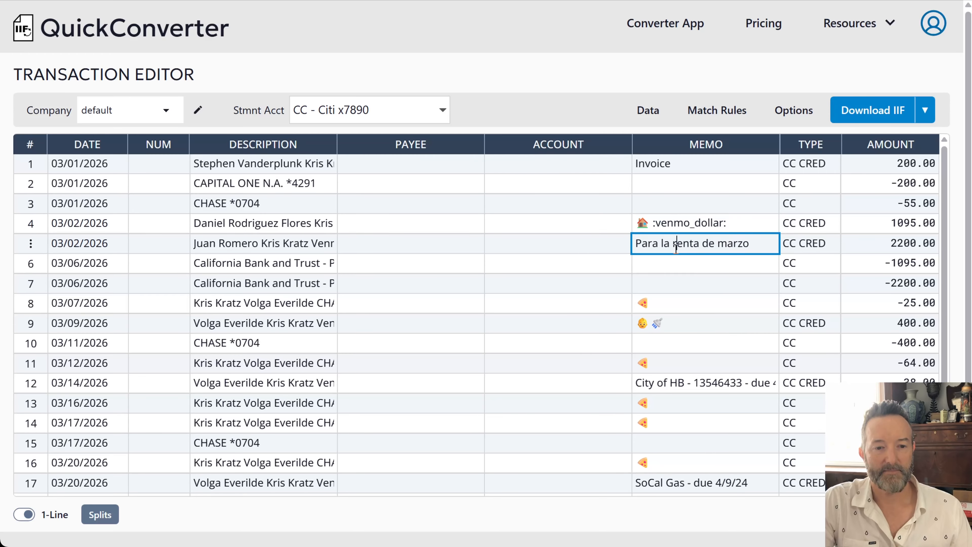
{"action": "left_click", "coordinate": [676, 299]}
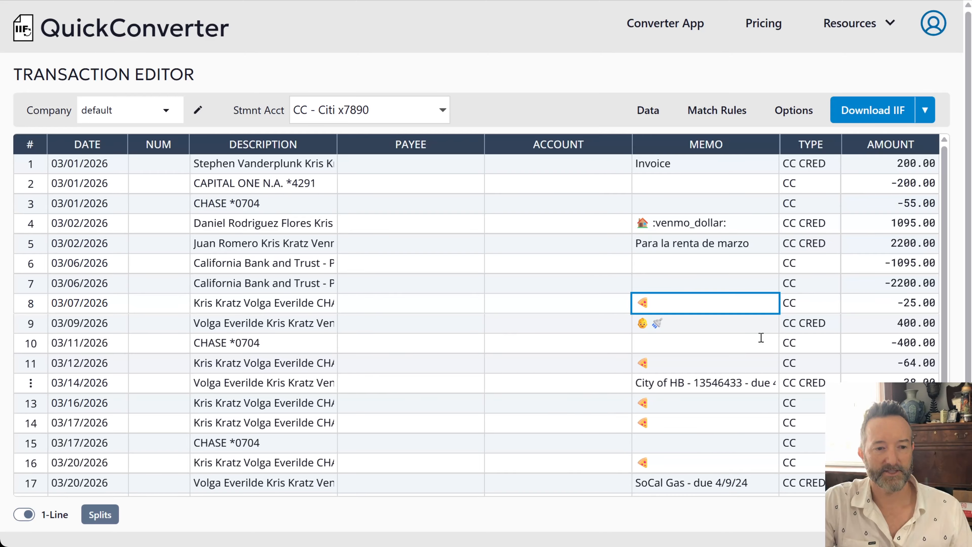
{"action": "left_click", "coordinate": [488, 82]}
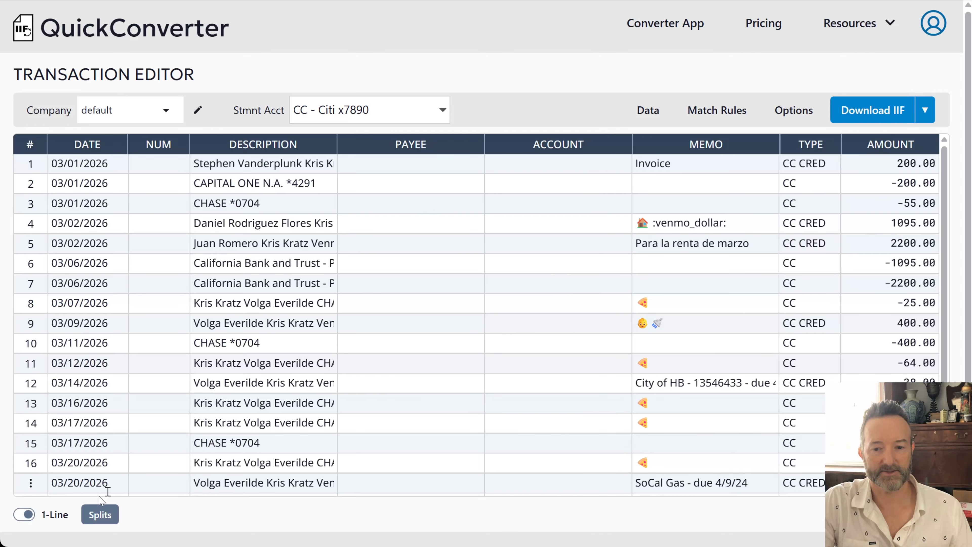
Turn off the one-line view and examine the first transaction's full combined description.
{"action": "left_click", "coordinate": [30, 514]}
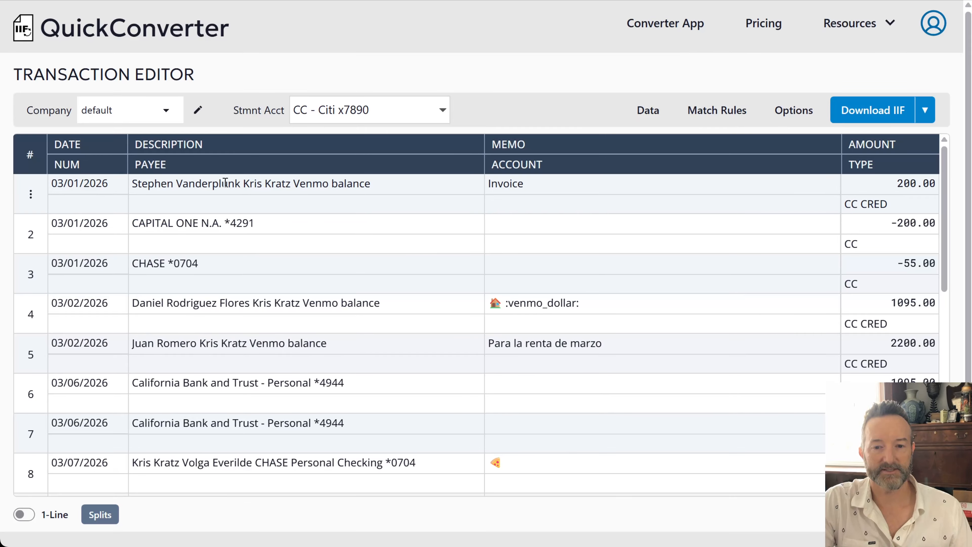
{"action": "left_click", "coordinate": [294, 183]}
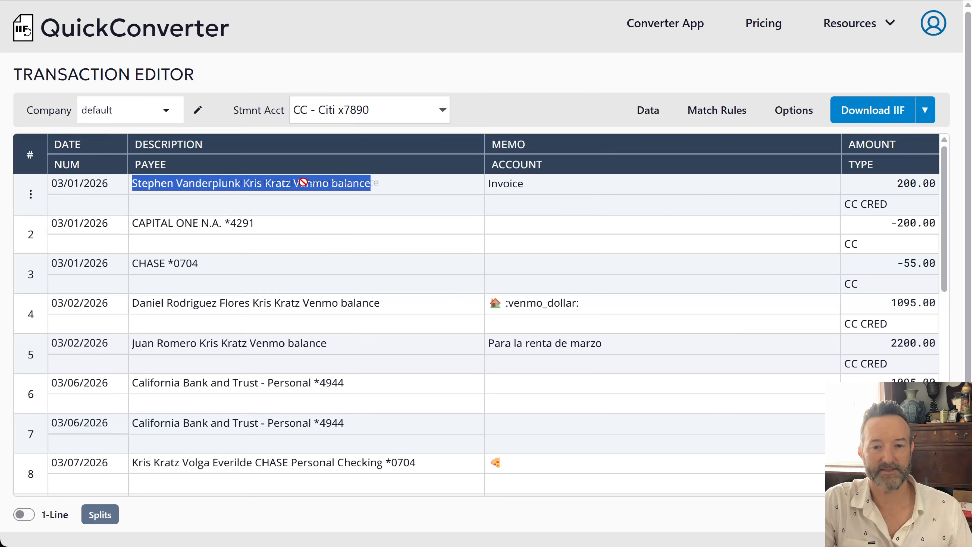
{"action": "left_click", "coordinate": [377, 184]}
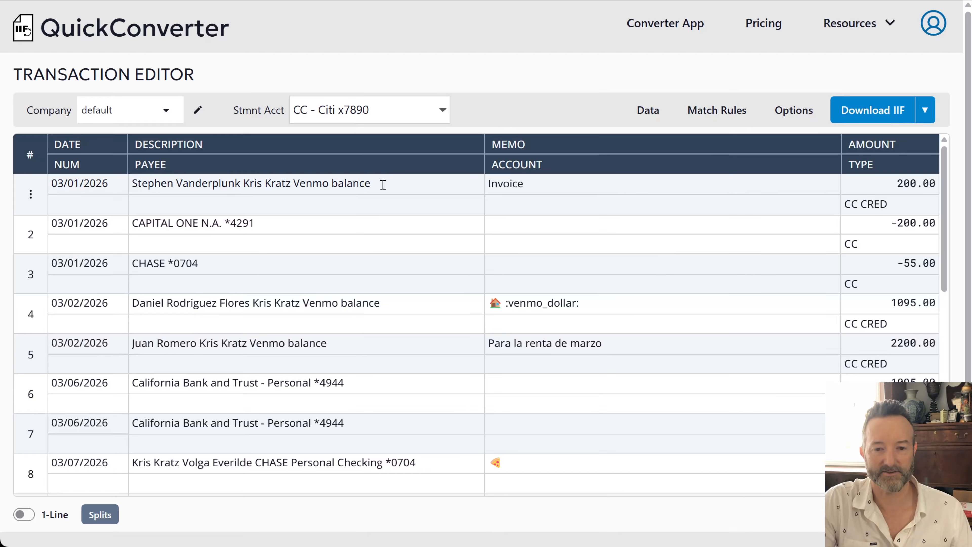
Set the first transaction's account to Programming Work.
{"action": "left_click", "coordinate": [380, 204]}
{"action": "left_click", "coordinate": [521, 204]}
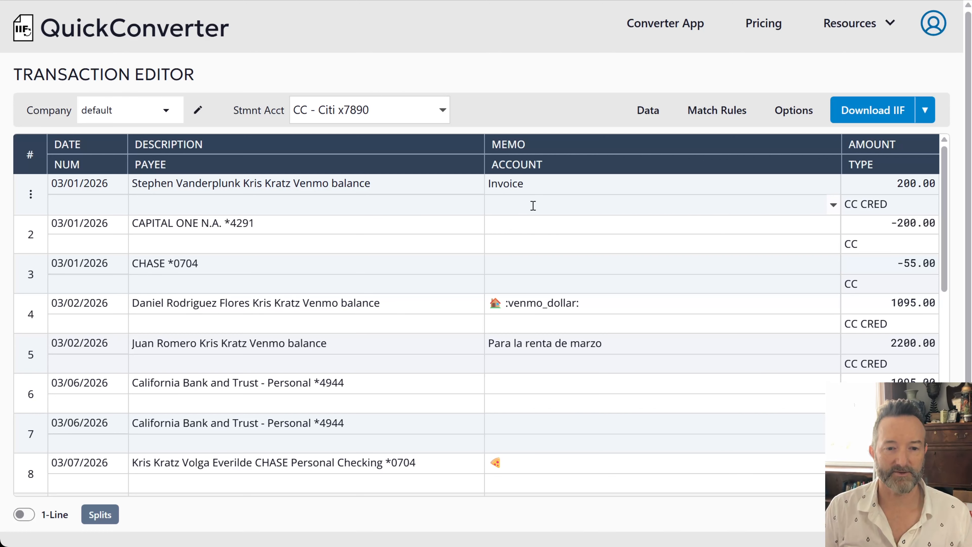
{"action": "type", "text": "prope"}
{"action": "key", "text": "BackSpace"}
{"action": "key", "text": "BackSpace"}
{"action": "type", "text": "g"}
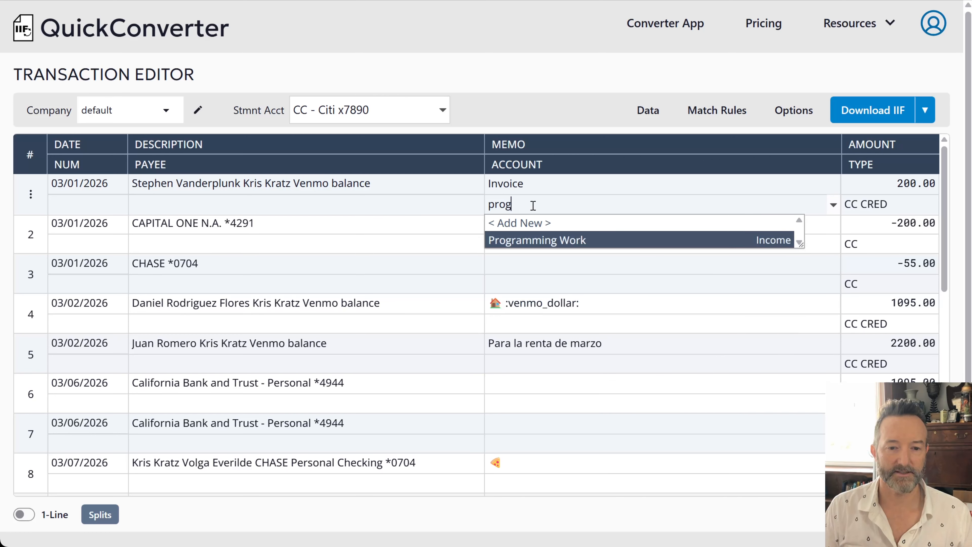
{"action": "key", "text": "Return"}
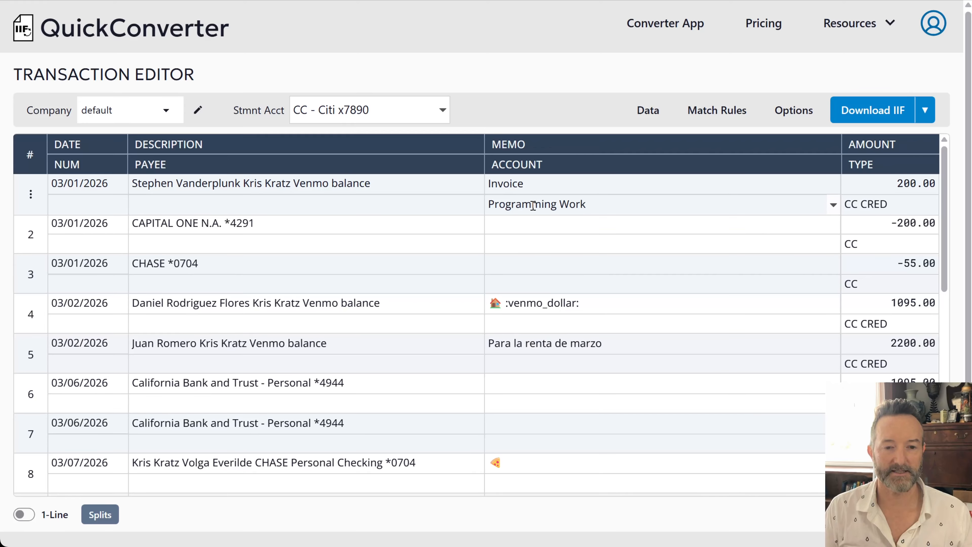
Set the first transaction's payee to the existing customer named in its description.
{"action": "left_click", "coordinate": [451, 203]}
{"action": "type", "text": "ste"}
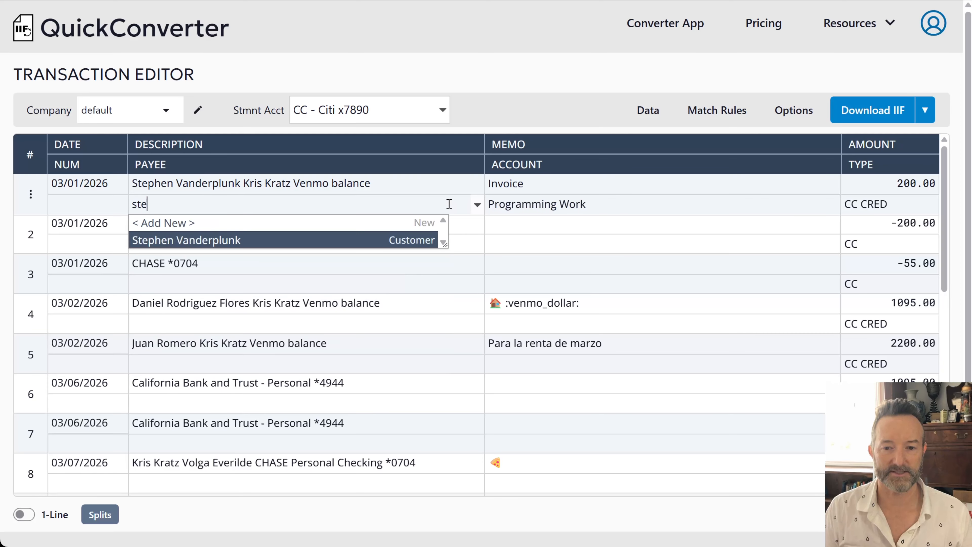
{"action": "key", "text": "Return"}
{"action": "left_click", "coordinate": [611, 212]}
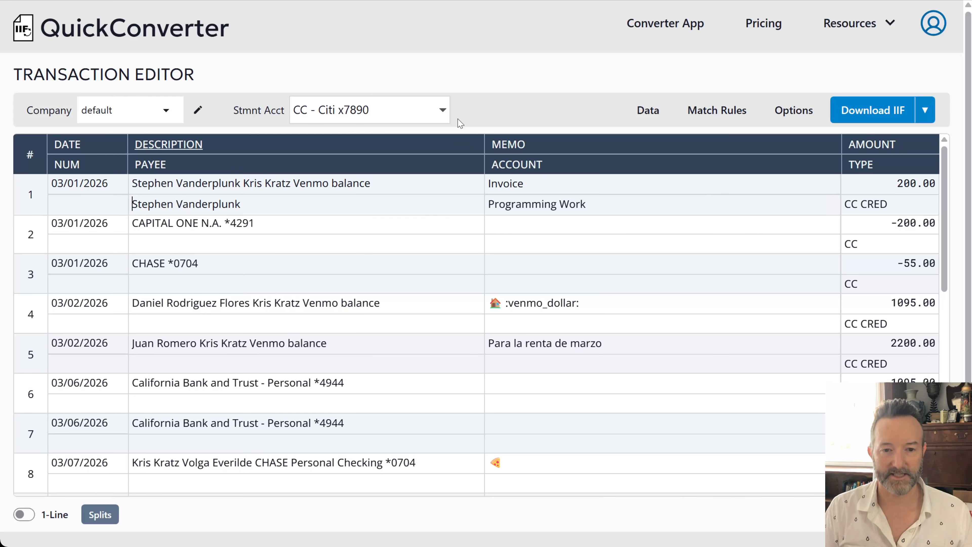
Change the statement account to the Wells Fargo bank account.
{"action": "left_click", "coordinate": [446, 118]}
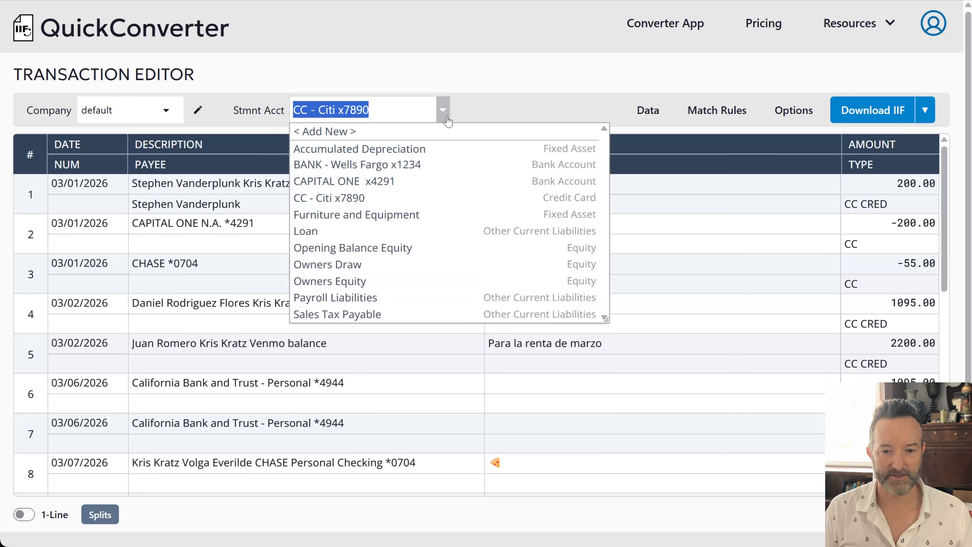
{"action": "left_click", "coordinate": [420, 172]}
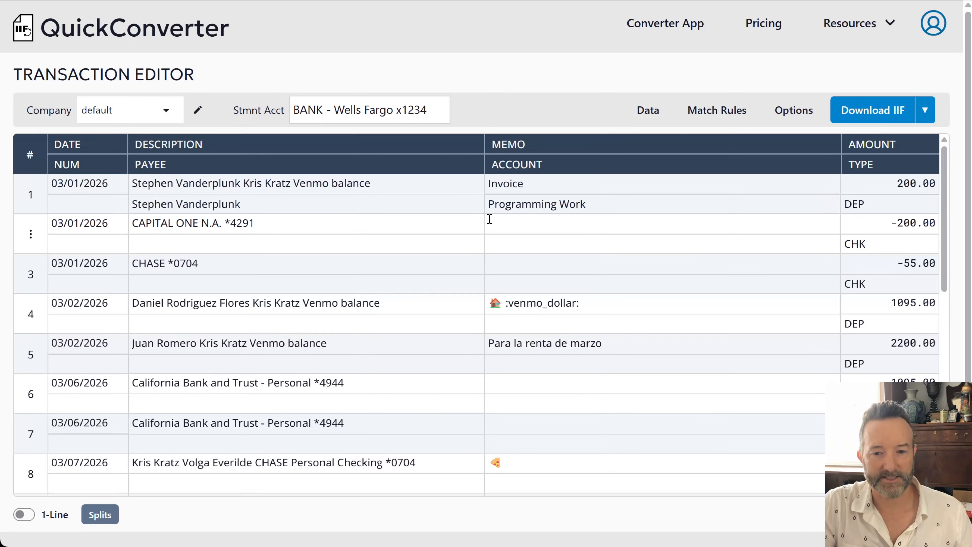
Set the account of the second transaction, the Capital One transfer, to the matching Capital One bank account.
{"action": "left_click", "coordinate": [322, 225]}
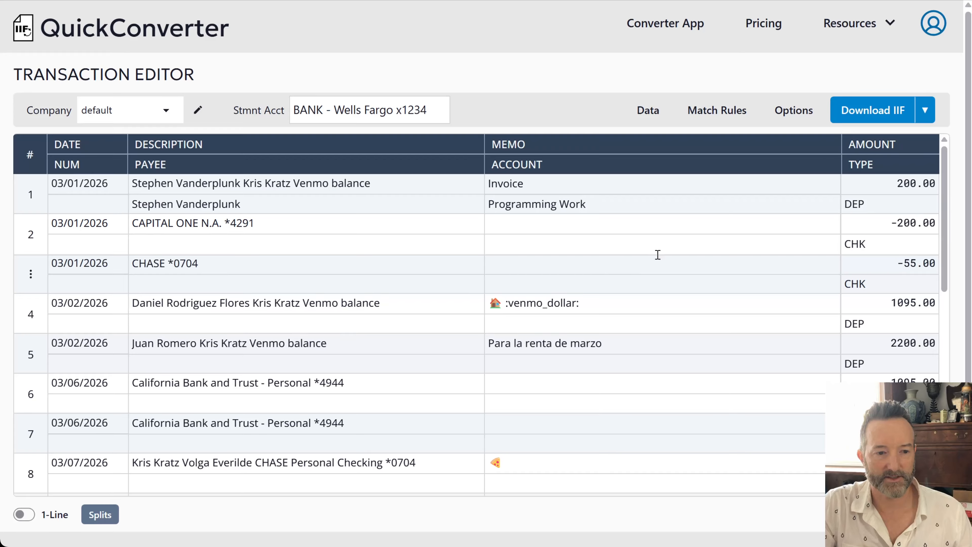
{"action": "left_click_drag", "start_coordinate": [895, 223], "coordinate": [938, 221]}
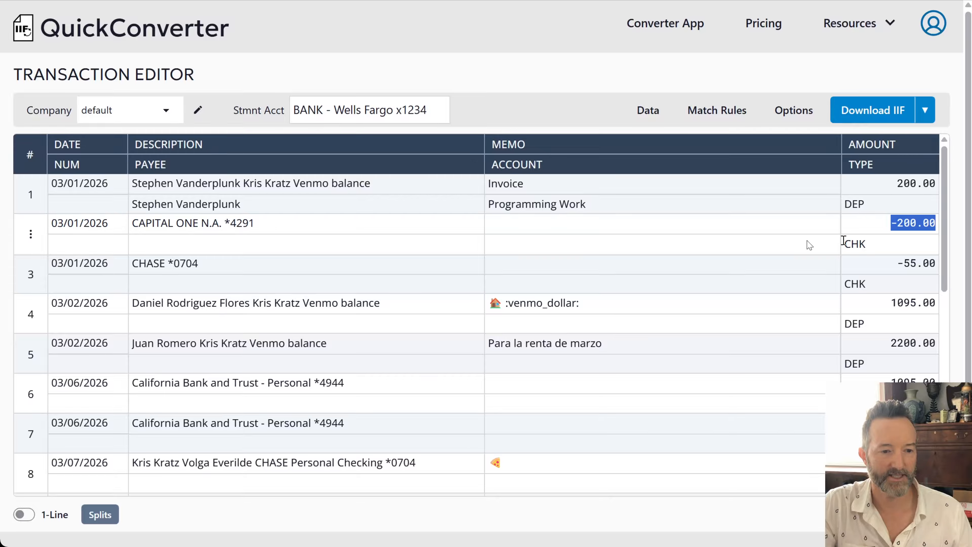
{"action": "left_click", "coordinate": [764, 244]}
{"action": "left_click", "coordinate": [834, 243]}
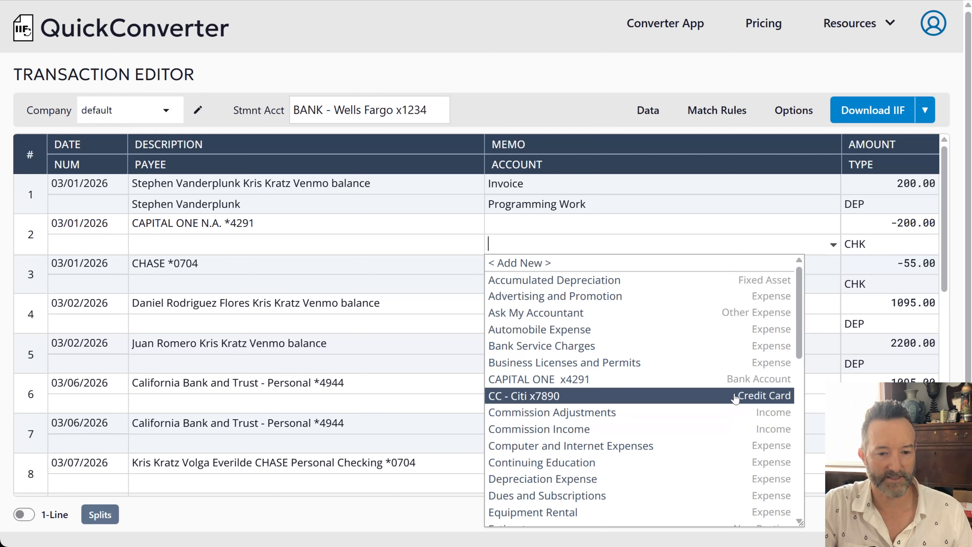
{"action": "left_click", "coordinate": [734, 384]}
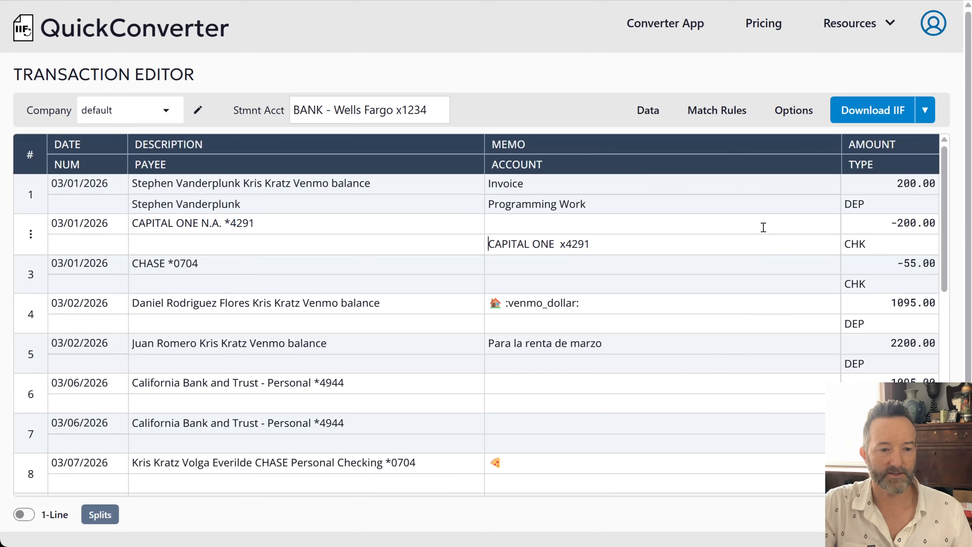
Review the combined descriptions and memo text of the imported Venmo transactions.
{"action": "scroll", "coordinate": [763, 227], "scroll_direction": "down", "scroll_amount": 5}
{"action": "scroll", "coordinate": [763, 227], "scroll_direction": "up", "scroll_amount": 5}
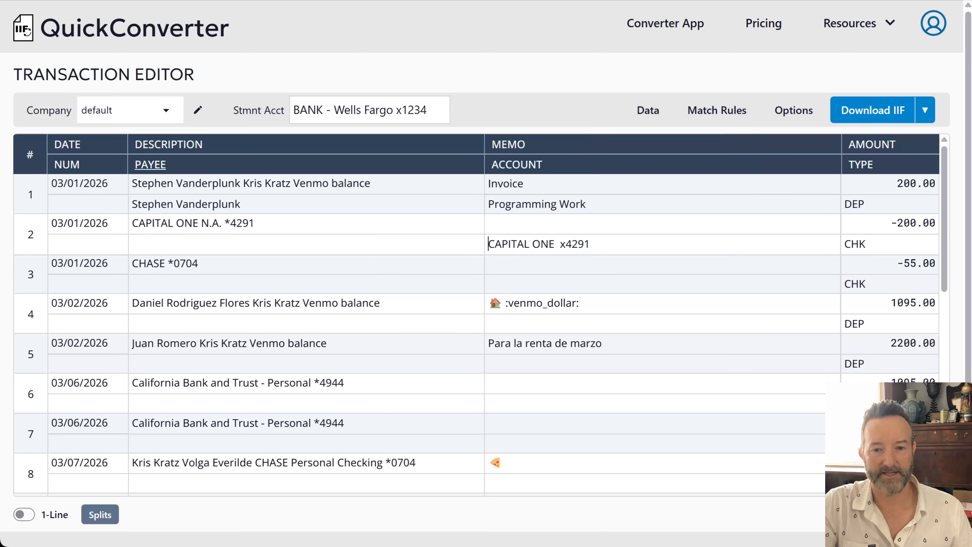
{"action": "triple_click", "coordinate": [379, 185]}
{"action": "left_click_drag", "start_coordinate": [379, 185], "coordinate": [283, 192]}
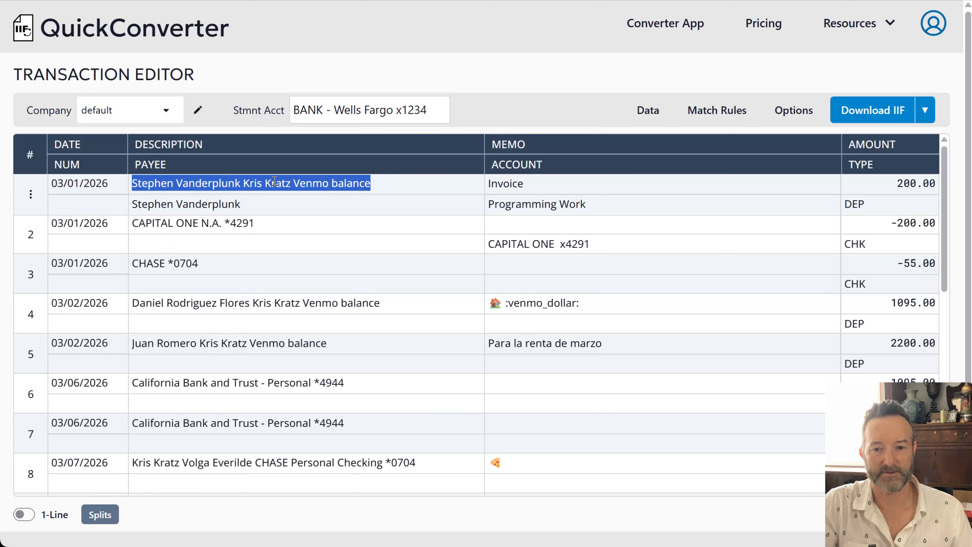
{"action": "left_click", "coordinate": [542, 303]}
{"action": "left_click", "coordinate": [516, 95]}
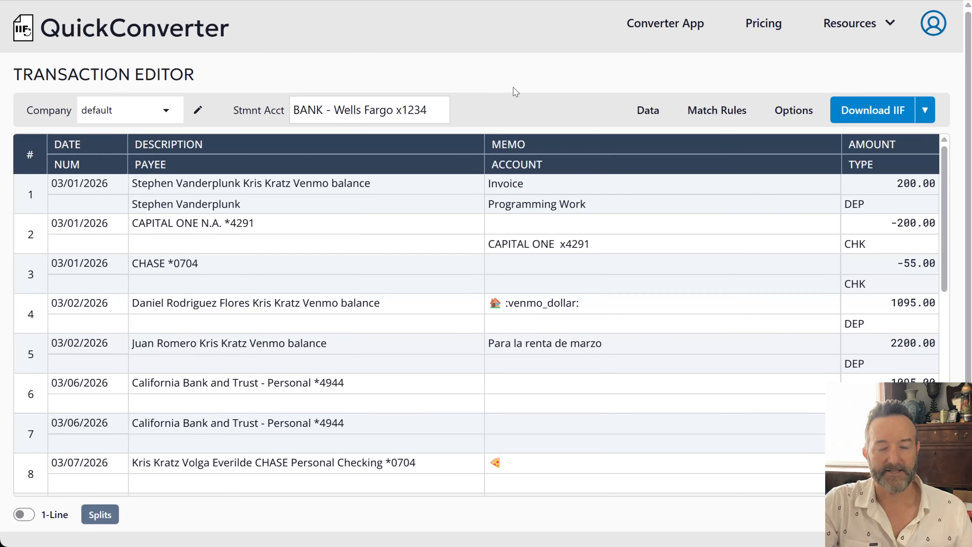
Import the transactions from 08-loan-columns-to-splits.csv and show them in the one-line view.
{"action": "left_click", "coordinate": [655, 110]}
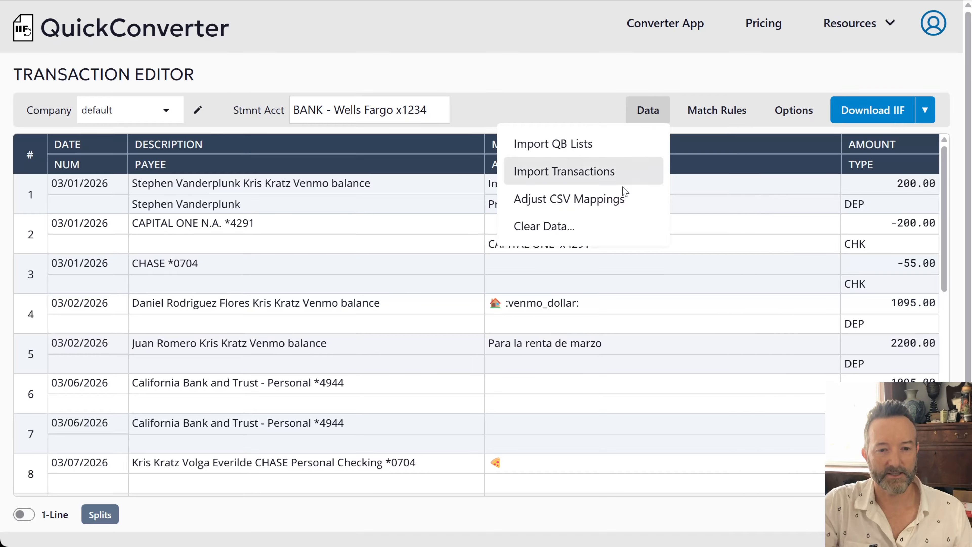
{"action": "left_click", "coordinate": [622, 176]}
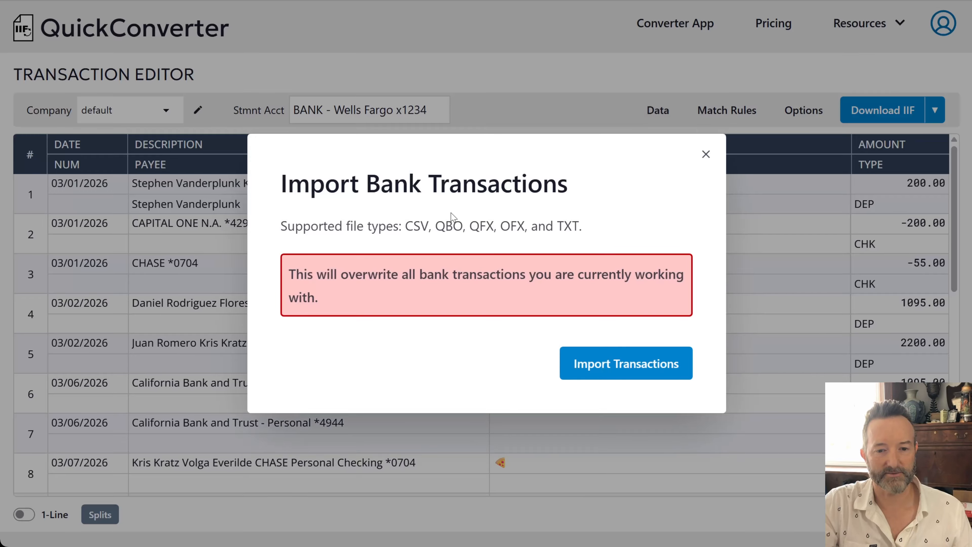
{"action": "left_click", "coordinate": [637, 376]}
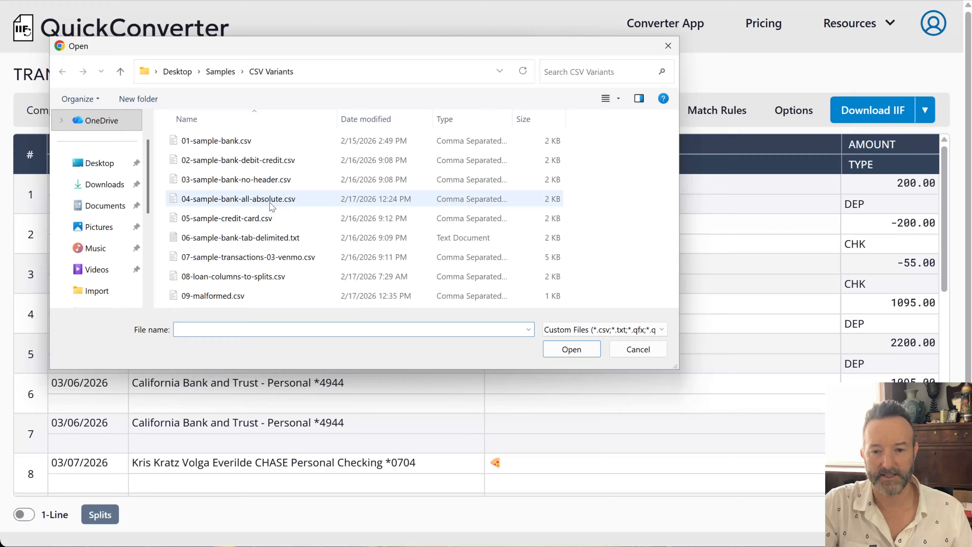
{"action": "left_click", "coordinate": [269, 282]}
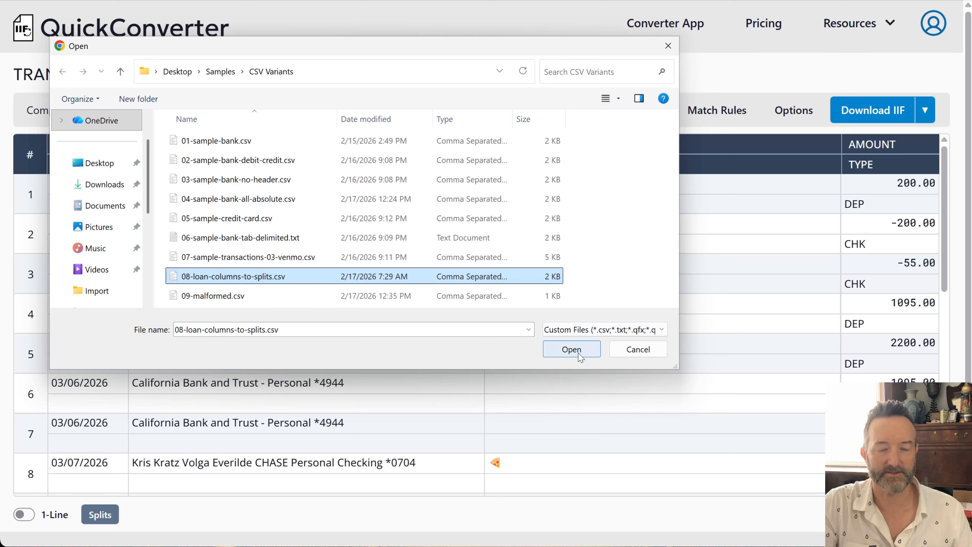
{"action": "left_click", "coordinate": [571, 349]}
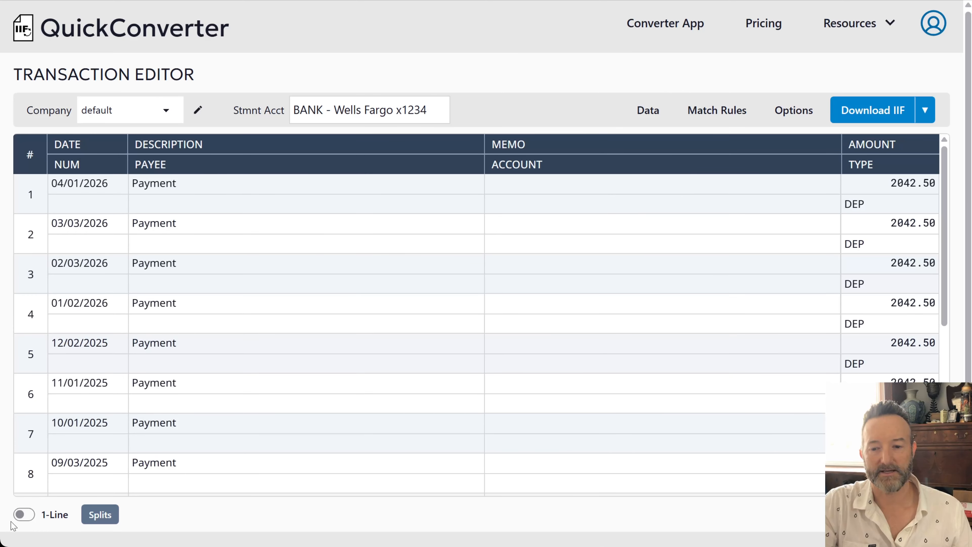
{"action": "left_click", "coordinate": [21, 514]}
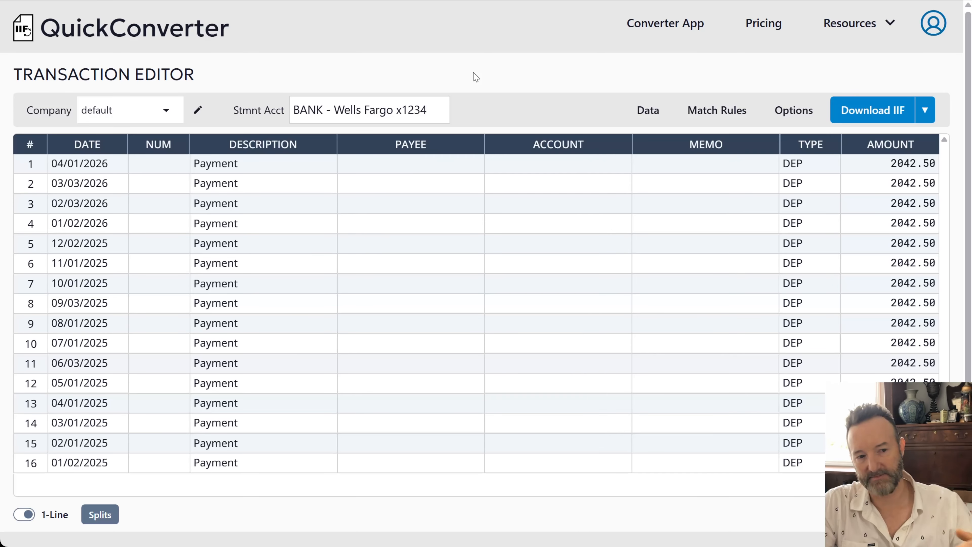
Examine the split lines of the first loan payment and close them again.
{"action": "left_click", "coordinate": [536, 167]}
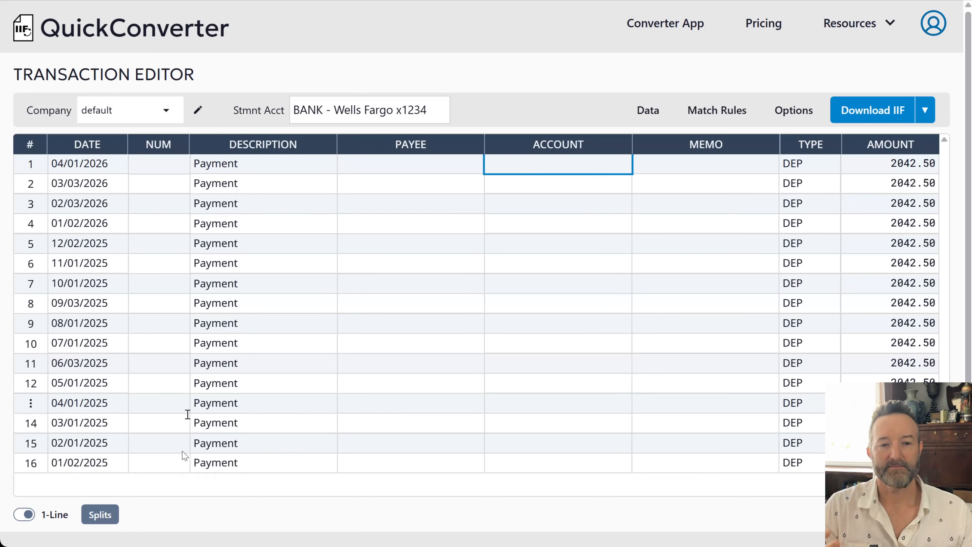
{"action": "left_click", "coordinate": [99, 514]}
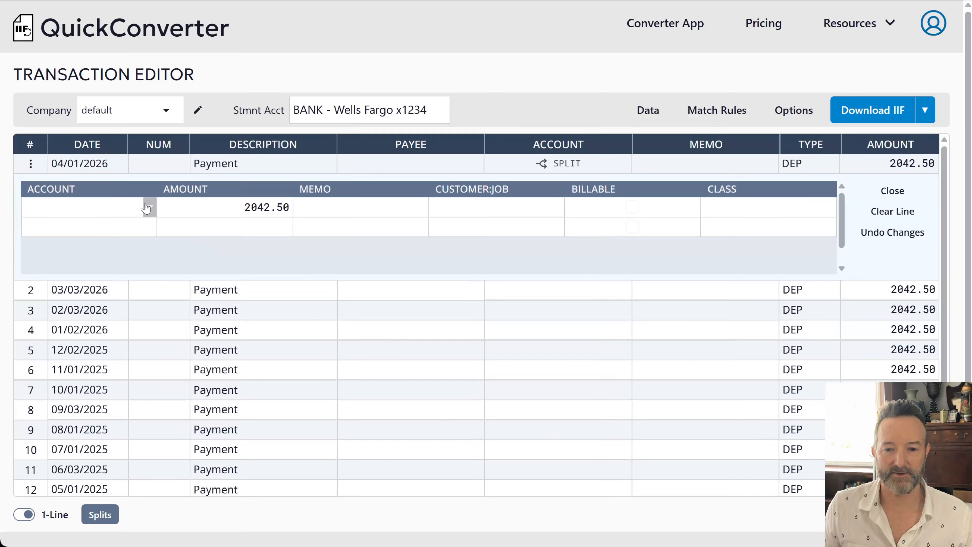
{"action": "left_click", "coordinate": [112, 516]}
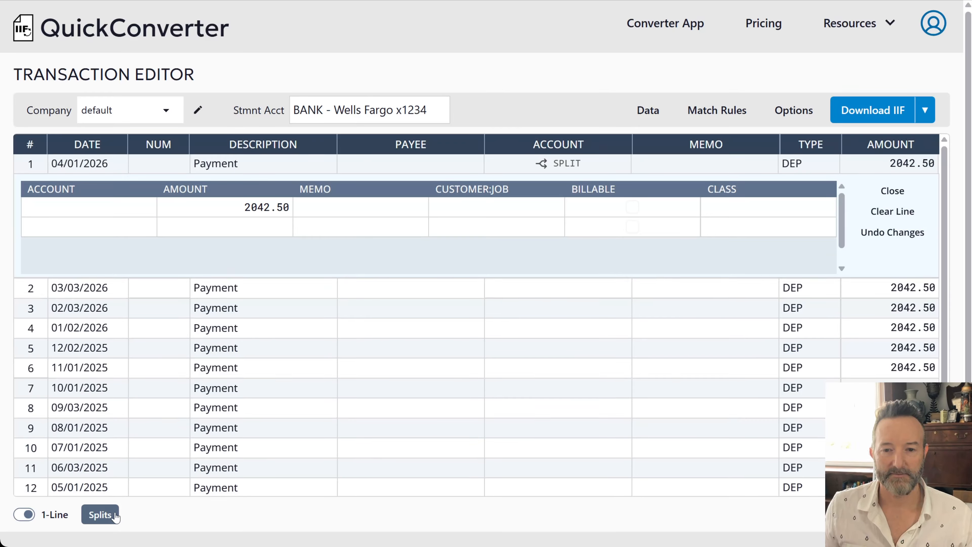
Add a split column to the loan file's CSV mapping that assigns the Principal amounts to the Loan account.
{"action": "left_click", "coordinate": [648, 111]}
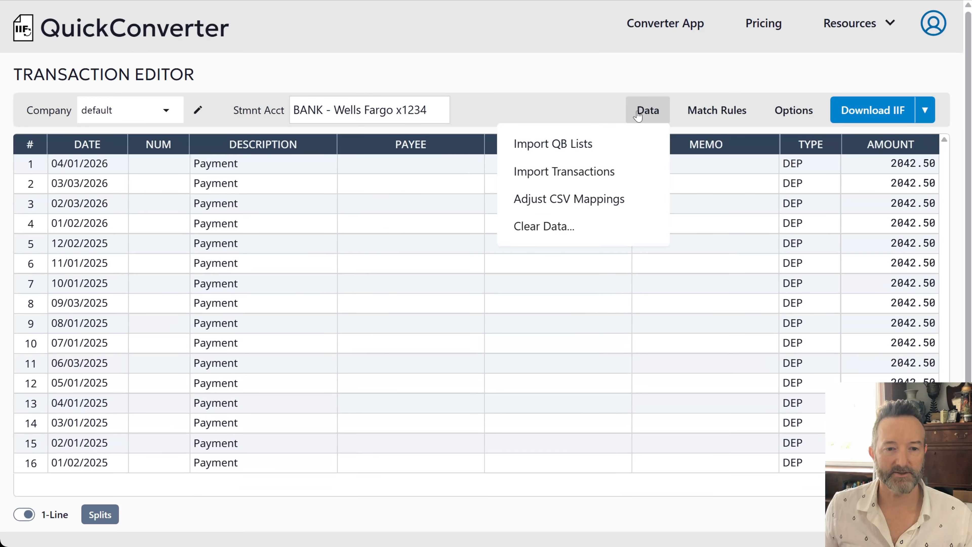
{"action": "left_click", "coordinate": [614, 202]}
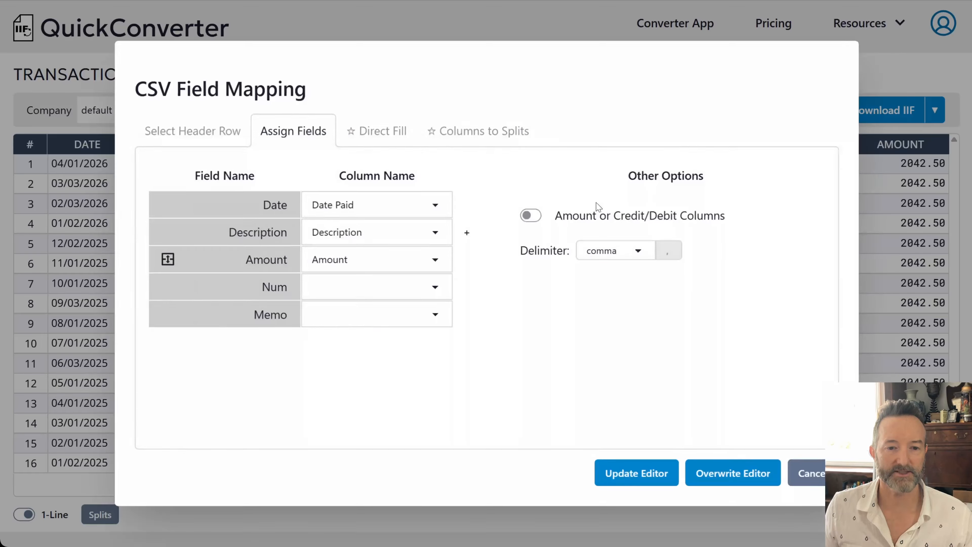
{"action": "left_click", "coordinate": [455, 134]}
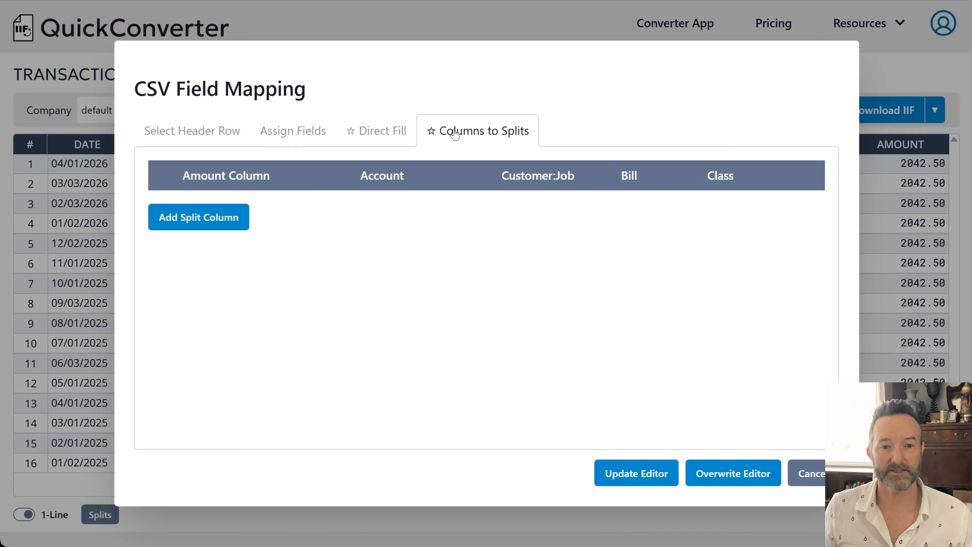
{"action": "left_click", "coordinate": [211, 225]}
{"action": "left_click", "coordinate": [286, 203]}
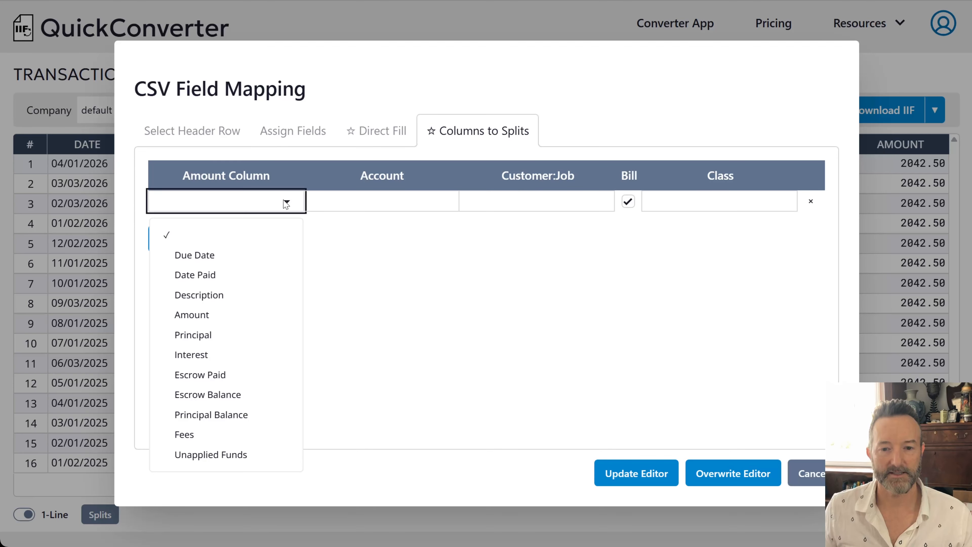
{"action": "left_click", "coordinate": [235, 339]}
{"action": "left_click", "coordinate": [394, 206]}
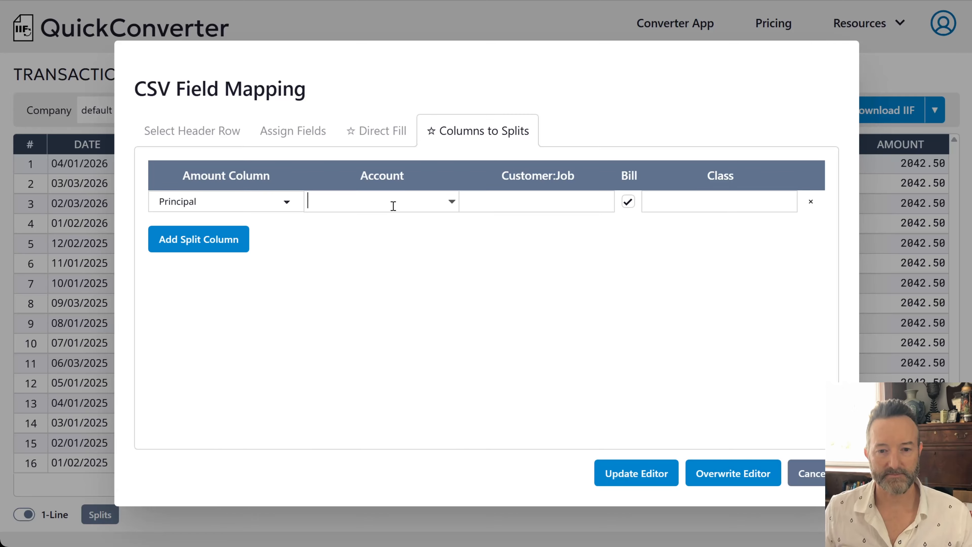
{"action": "type", "text": "loa"}
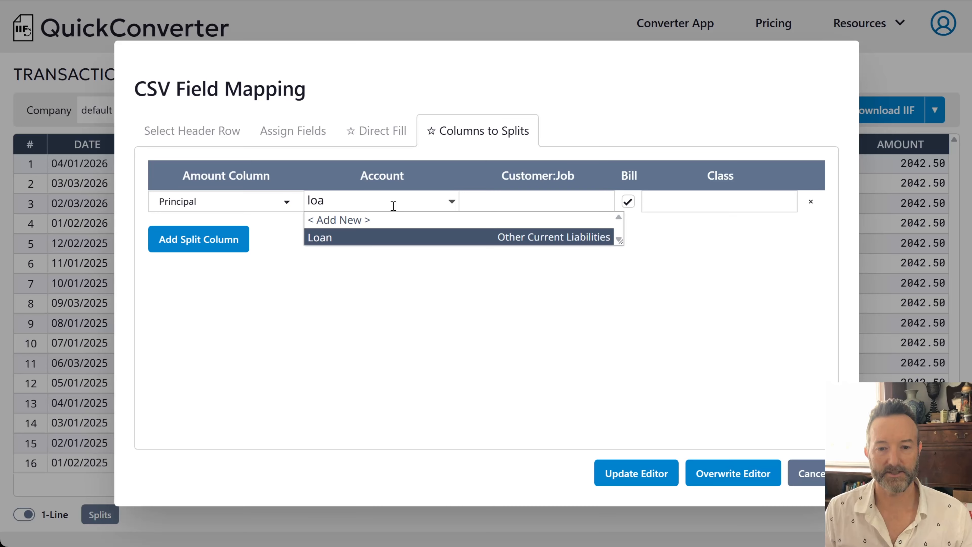
{"action": "left_click", "coordinate": [503, 242]}
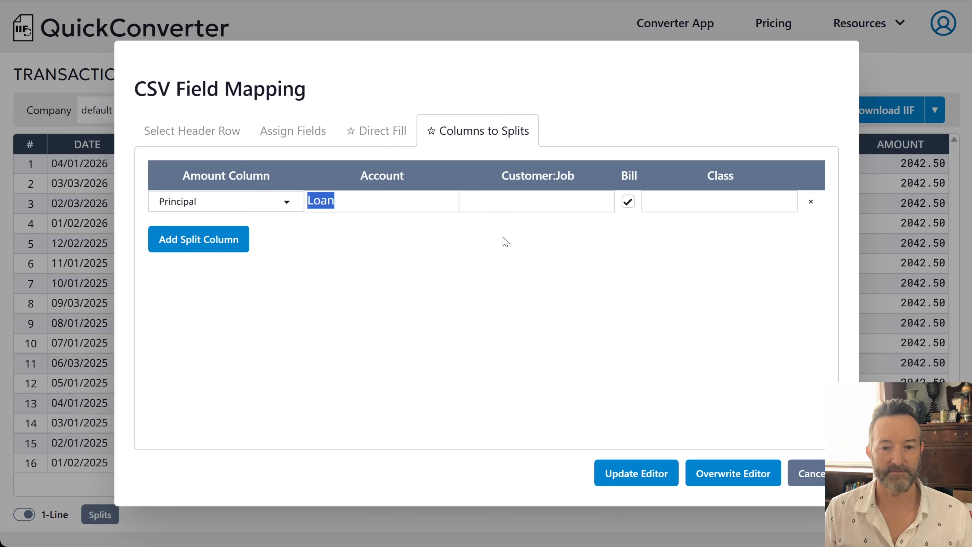
Add a second split column assigning Interest amounts to the Interest Expense account, and overwrite the editor with the new mapping.
{"action": "left_click", "coordinate": [214, 247]}
{"action": "left_click", "coordinate": [273, 226]}
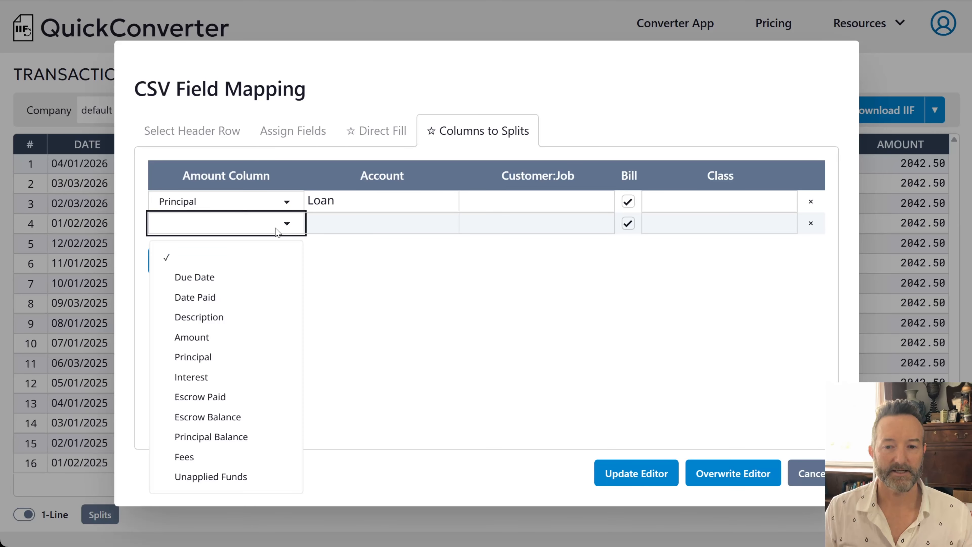
{"action": "left_click", "coordinate": [234, 377]}
{"action": "left_click", "coordinate": [372, 229]}
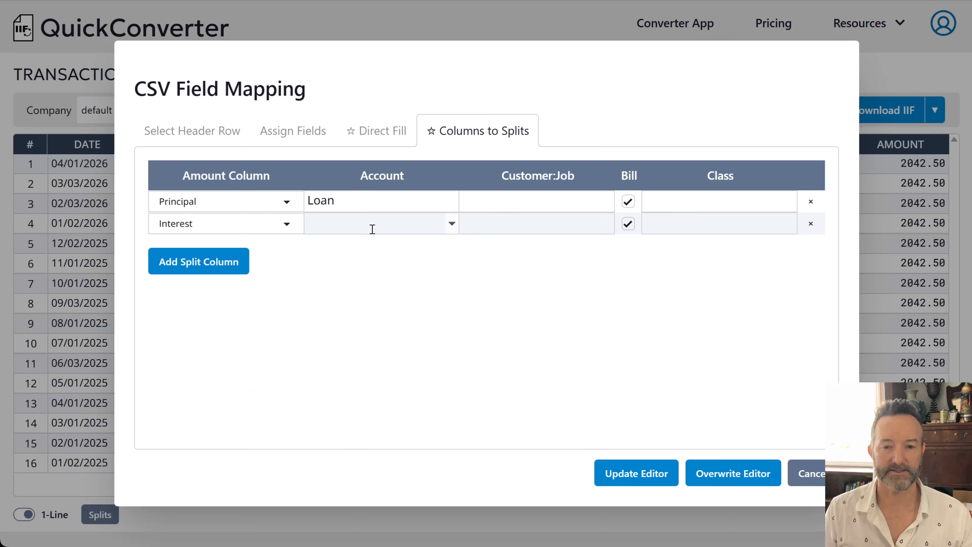
{"action": "type", "text": "Intere"}
{"action": "key", "text": "Return"}
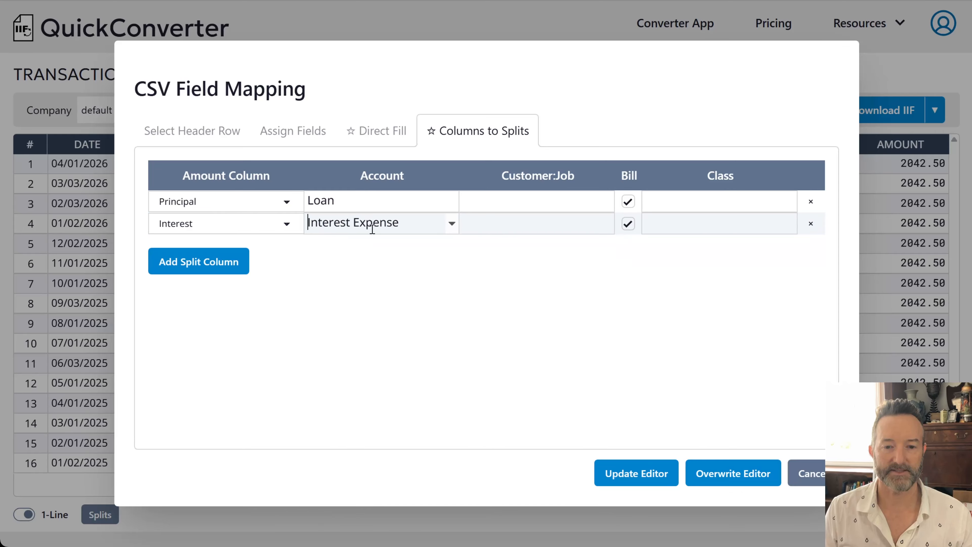
{"action": "left_click", "coordinate": [444, 296]}
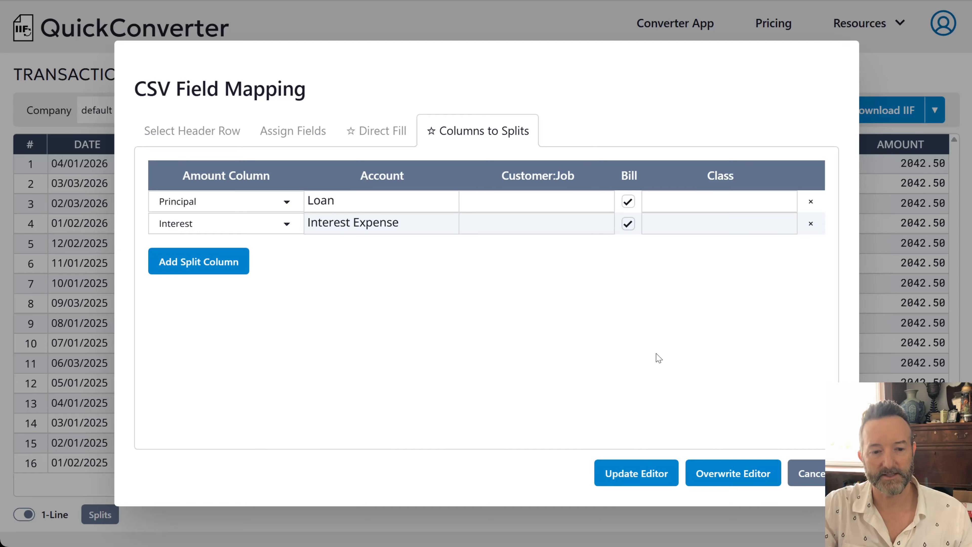
{"action": "left_click", "coordinate": [732, 473]}
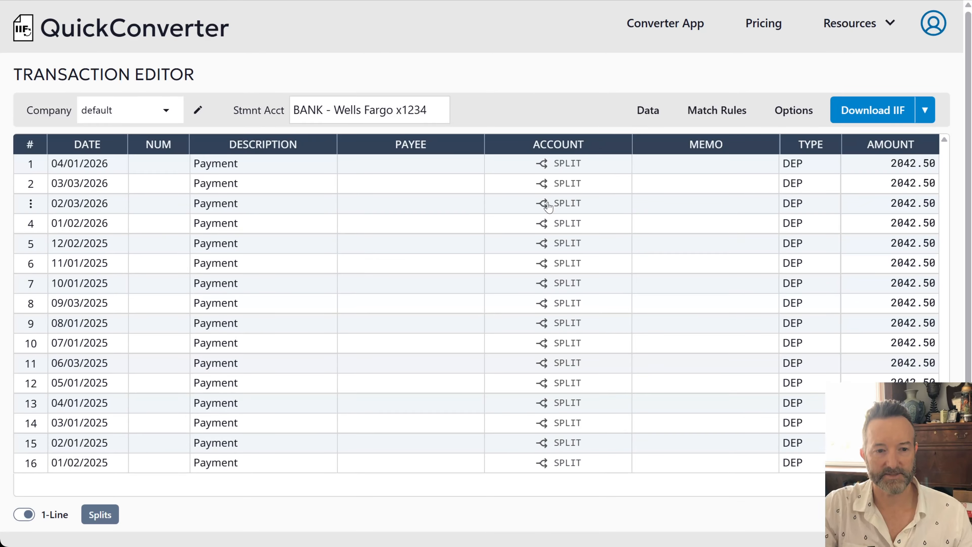
Examine the principal and interest split lines of the second through fifth loan payments.
{"action": "left_click", "coordinate": [556, 184]}
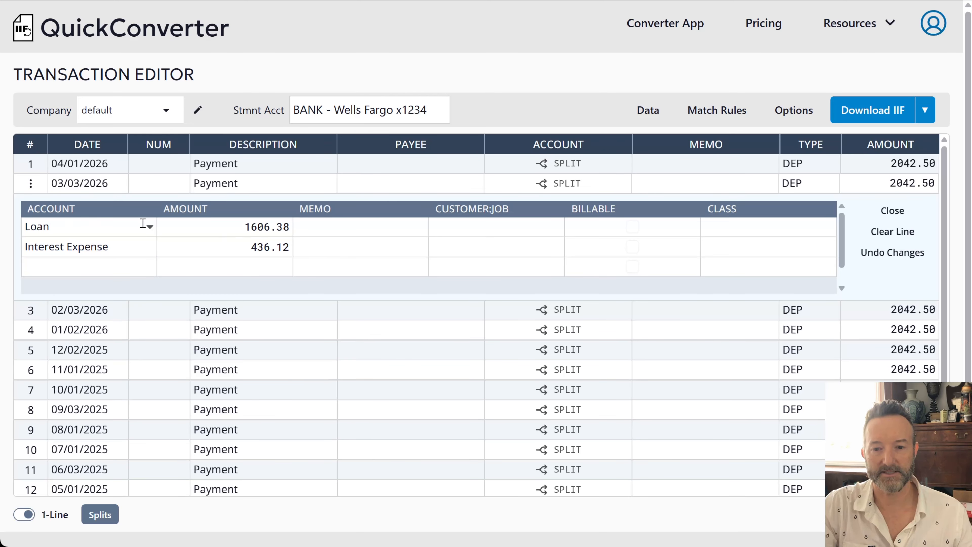
{"action": "left_click", "coordinate": [543, 310]}
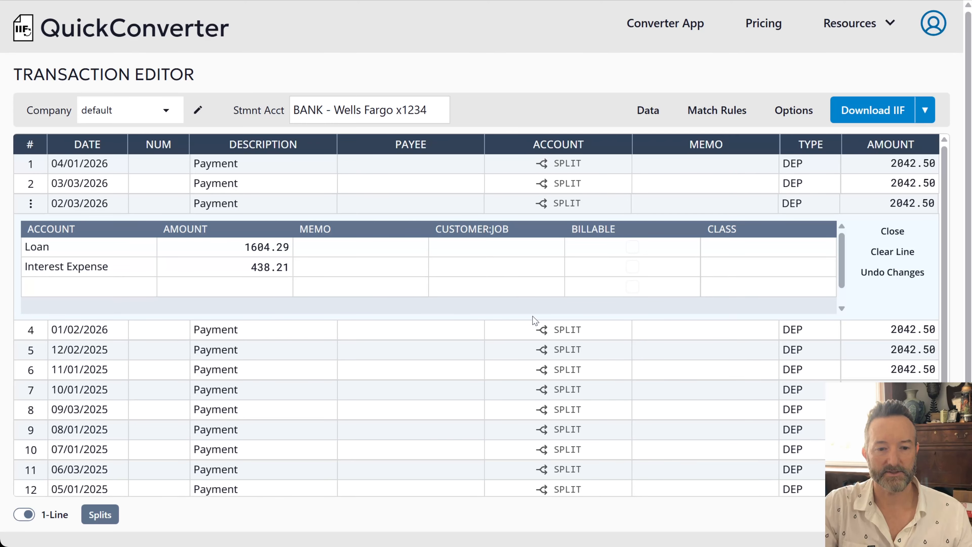
{"action": "left_click", "coordinate": [552, 331]}
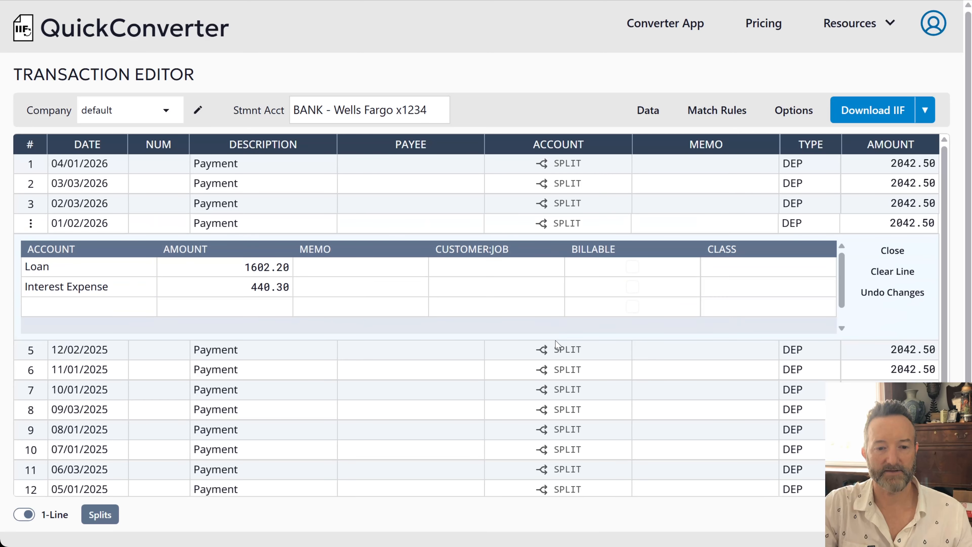
{"action": "left_click", "coordinate": [558, 350]}
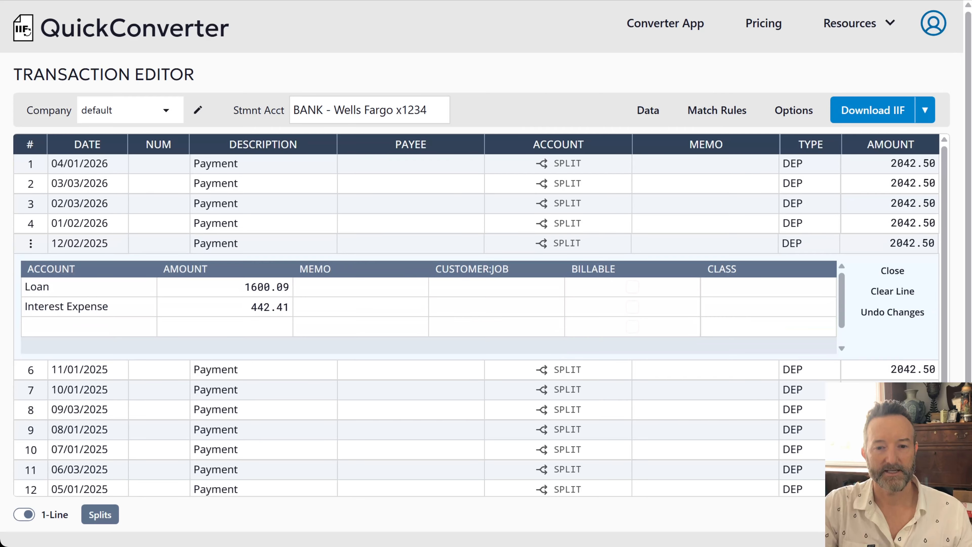
Try Loan as the statement account, switch back to the Wells Fargo bank account, and close the open split lines.
{"action": "left_click", "coordinate": [443, 110]}
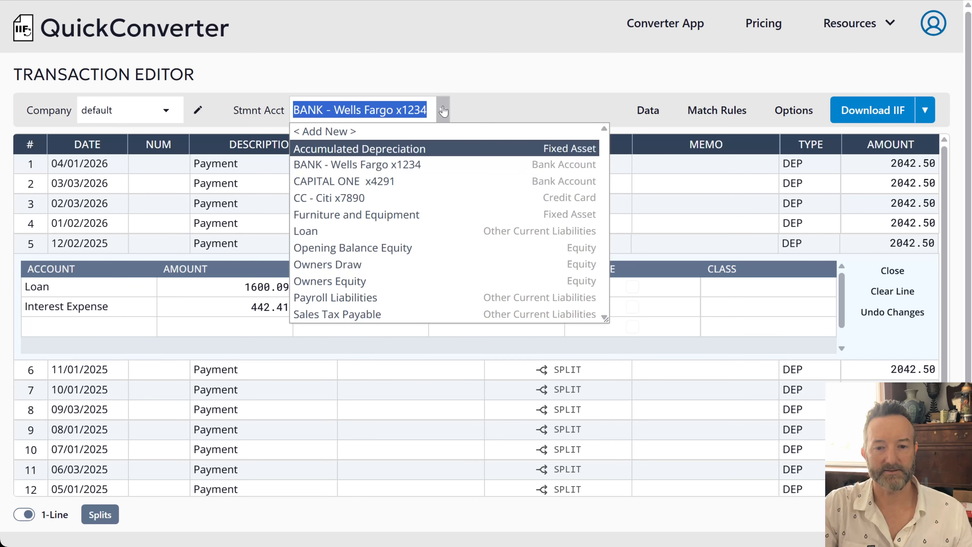
{"action": "left_click", "coordinate": [421, 230]}
{"action": "left_click", "coordinate": [443, 110]}
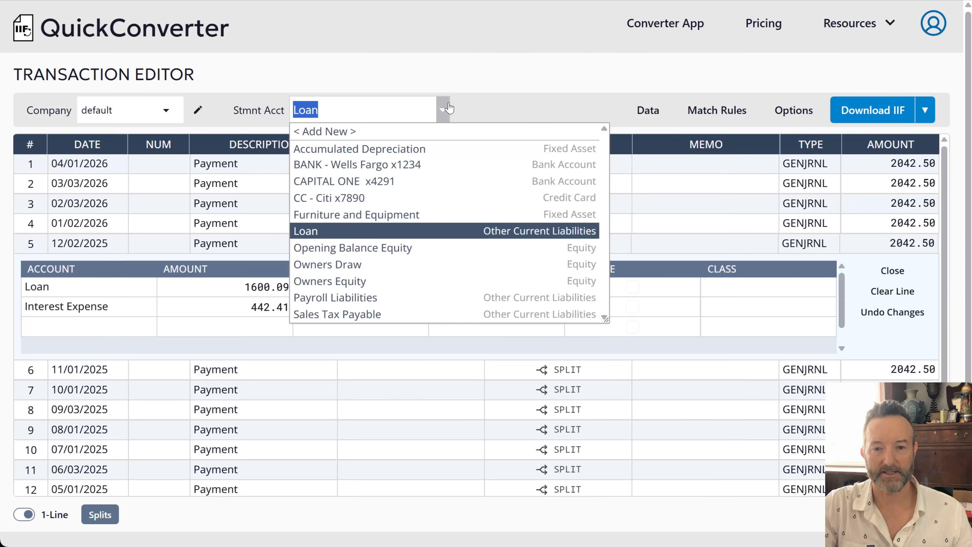
{"action": "left_click", "coordinate": [438, 167]}
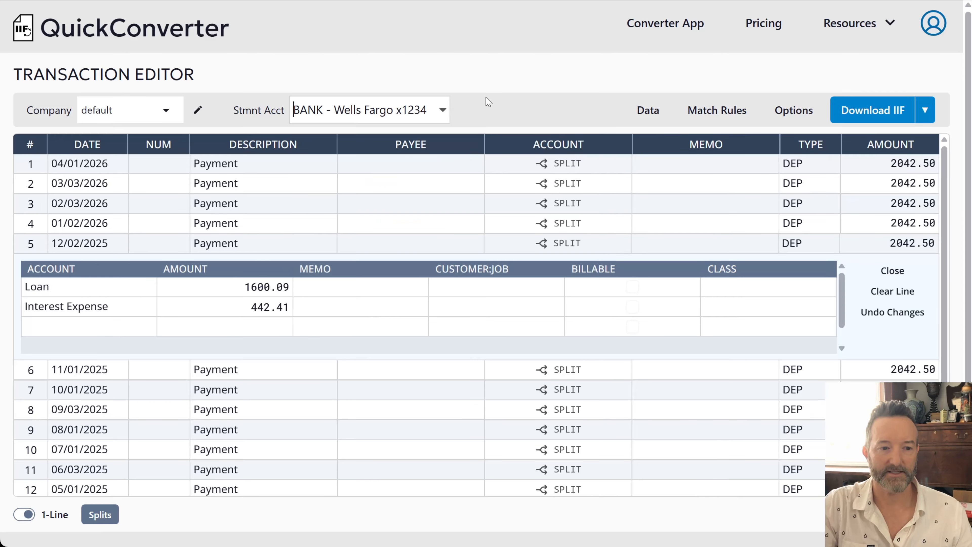
{"action": "left_click", "coordinate": [523, 249]}
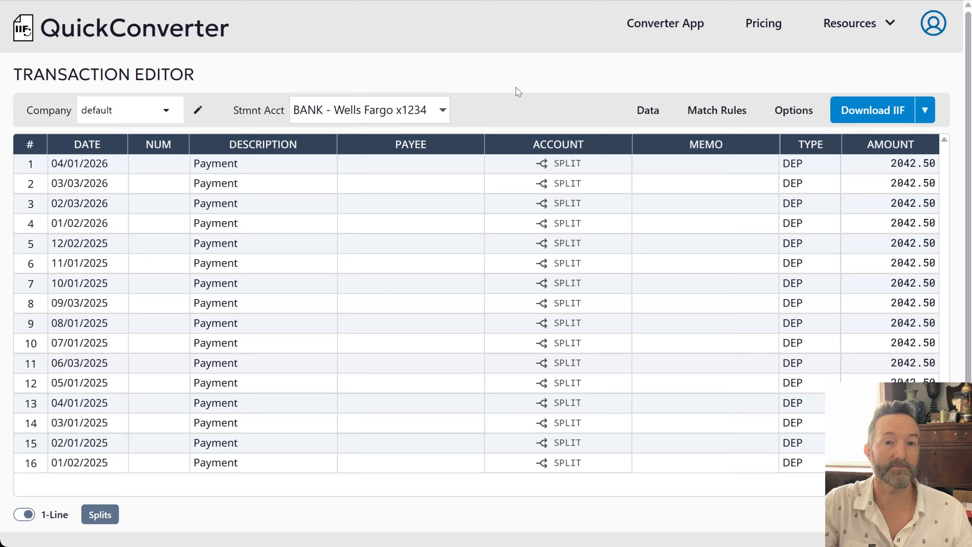
Import the transactions from 09-malformed.csv in the CSV Variants folder.
{"action": "left_click", "coordinate": [650, 111]}
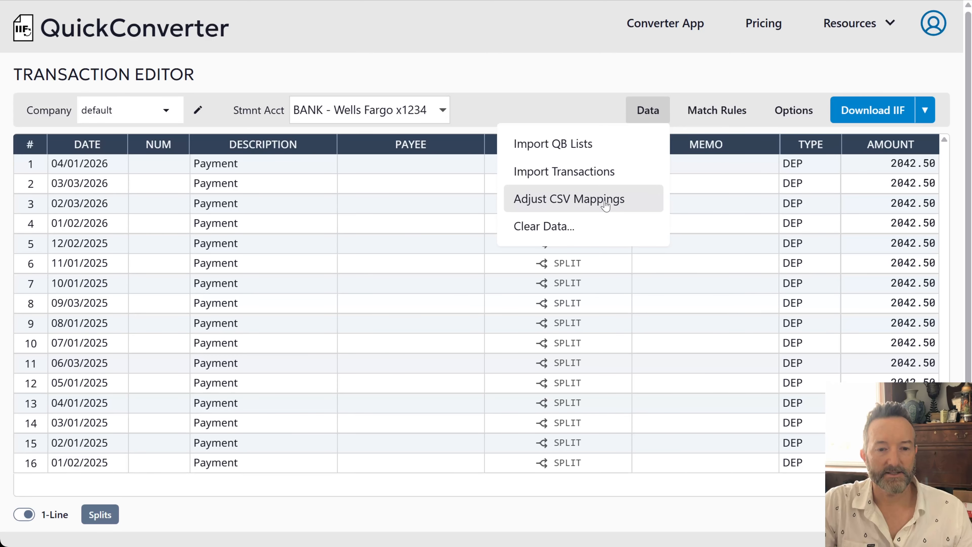
{"action": "left_click", "coordinate": [596, 172]}
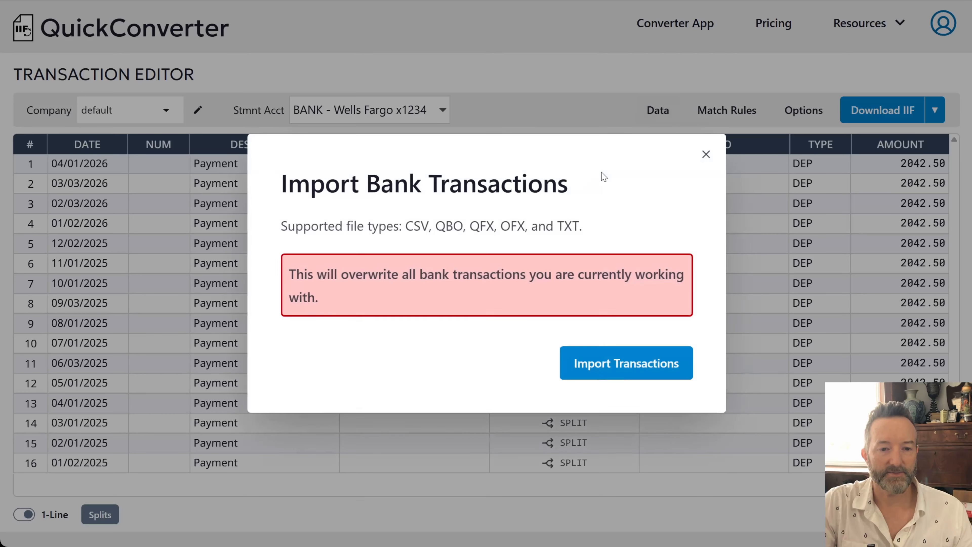
{"action": "left_click", "coordinate": [597, 371]}
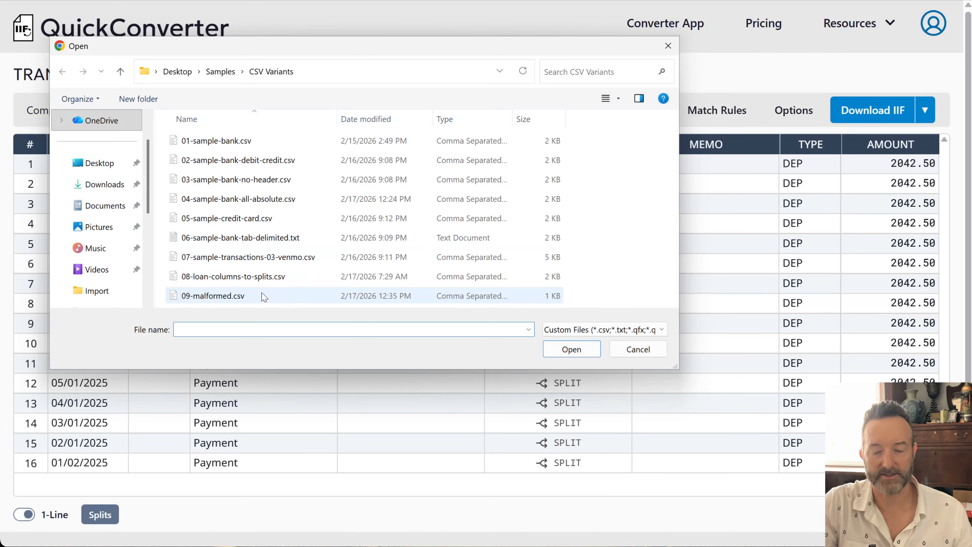
{"action": "left_click", "coordinate": [263, 297]}
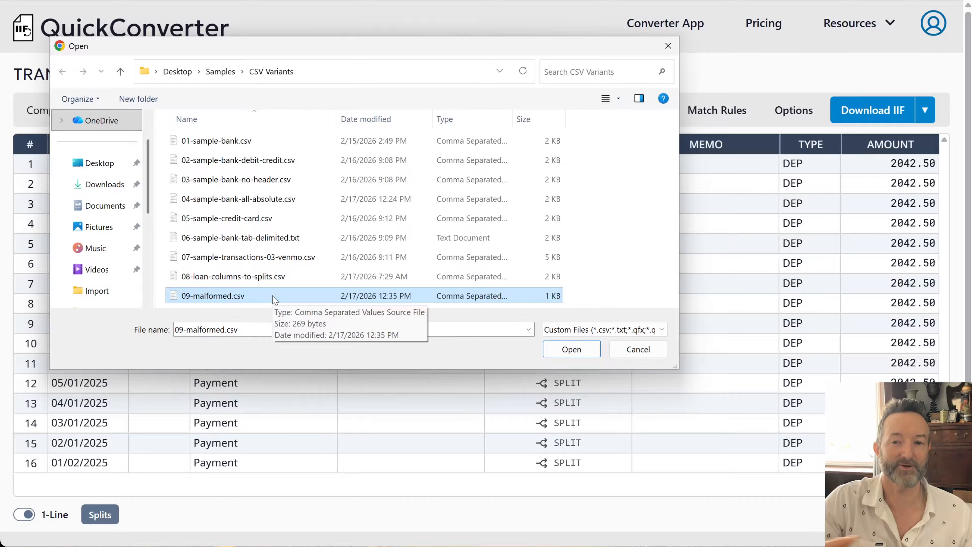
{"action": "left_click", "coordinate": [273, 296]}
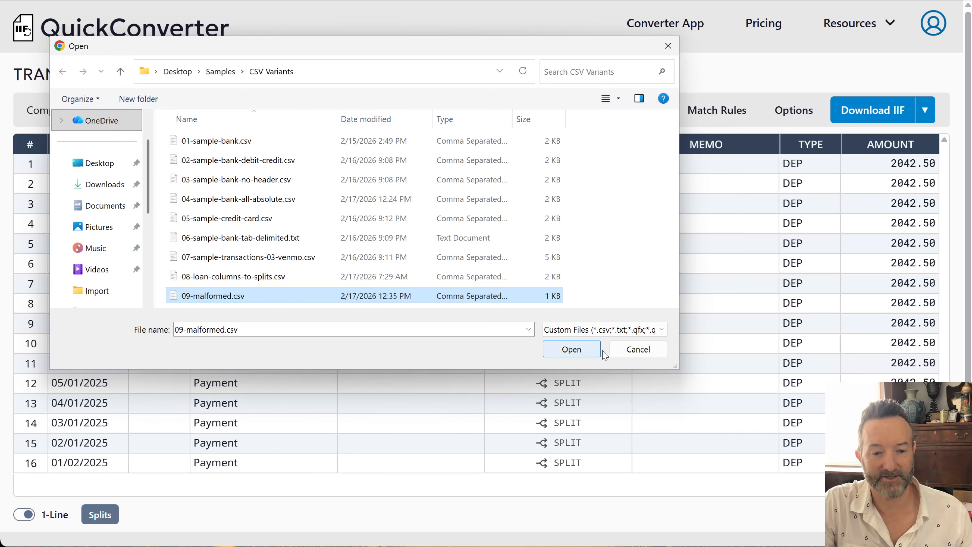
{"action": "left_click", "coordinate": [580, 351]}
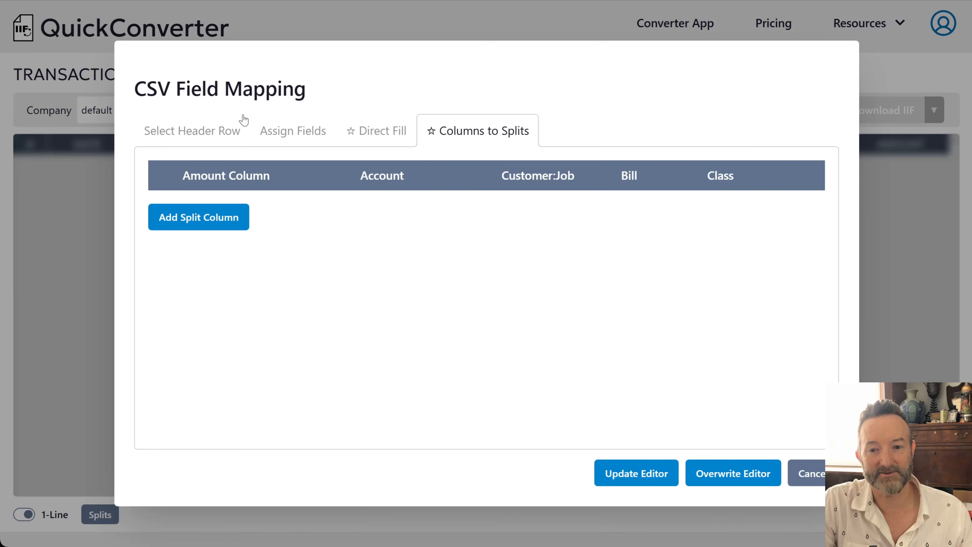
Examine the malformed file's header row across all its columns and compare it with the assigned Date, Description and Amount fields.
{"action": "left_click", "coordinate": [236, 126]}
{"action": "left_click", "coordinate": [229, 188]}
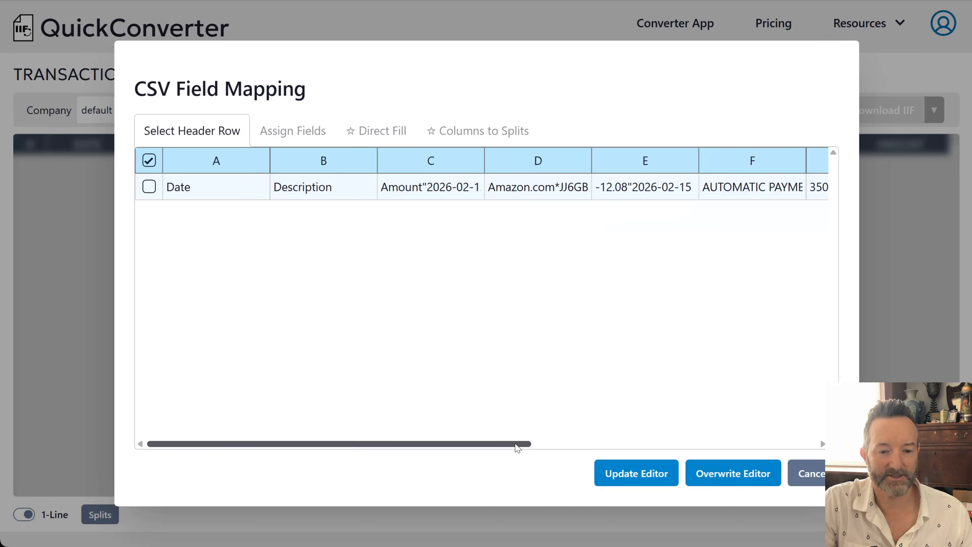
{"action": "left_click_drag", "start_coordinate": [516, 445], "coordinate": [823, 443]}
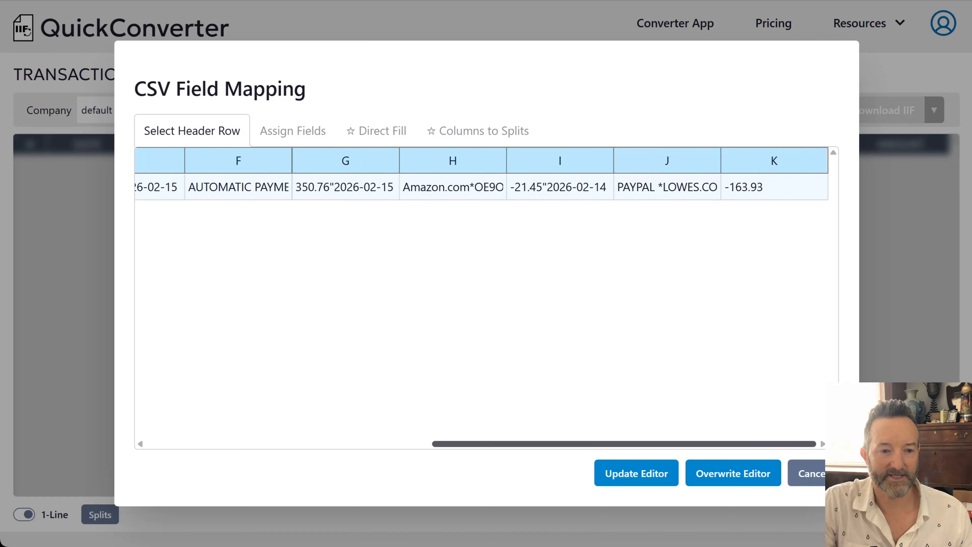
{"action": "left_click_drag", "start_coordinate": [677, 444], "coordinate": [394, 445]}
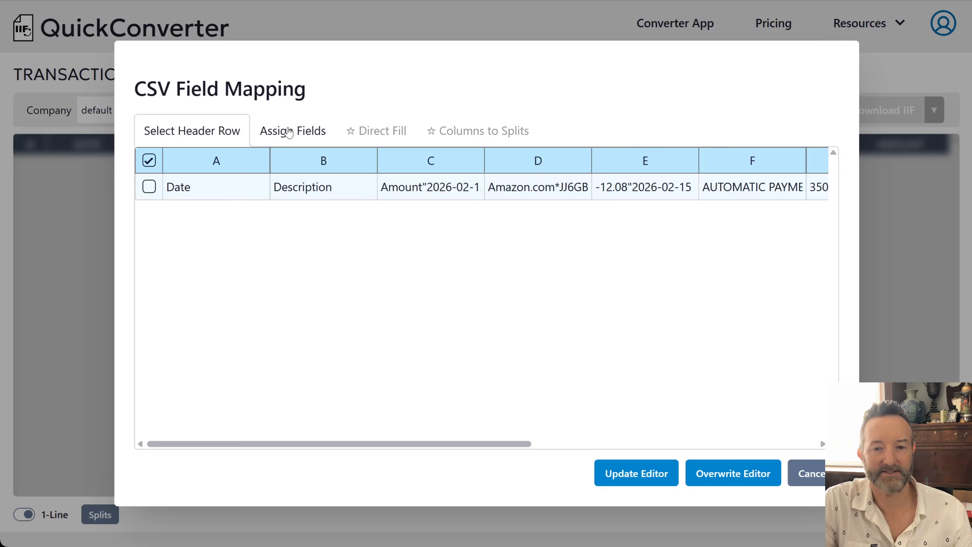
{"action": "left_click", "coordinate": [288, 133]}
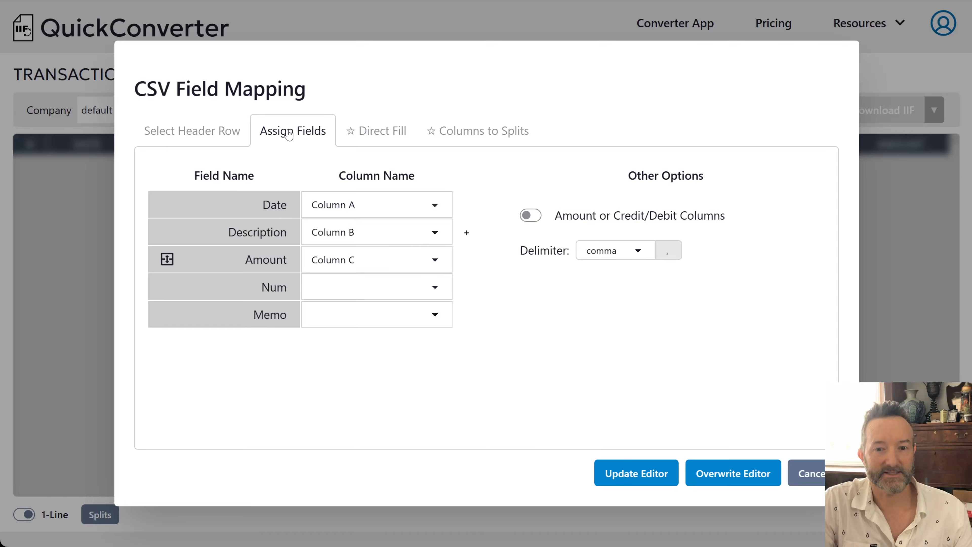
{"action": "left_click", "coordinate": [234, 132]}
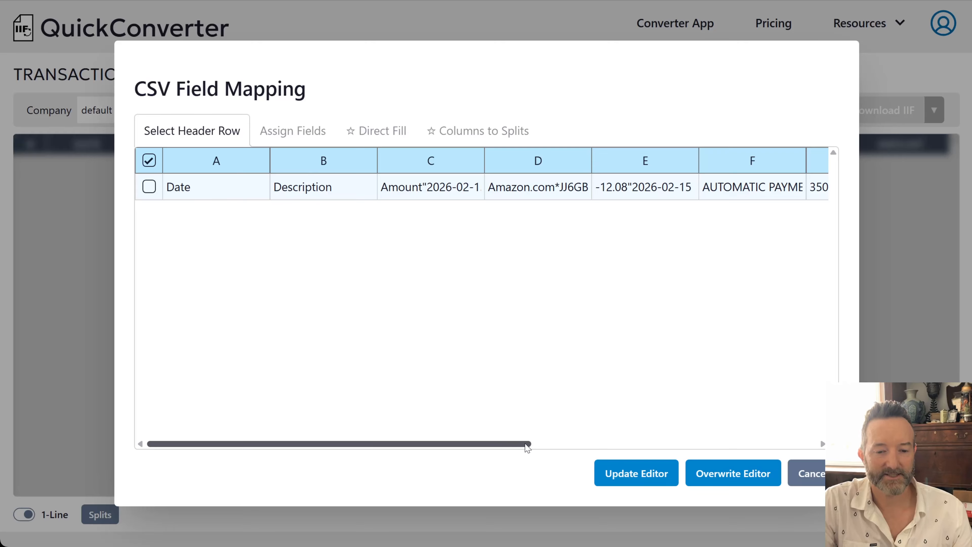
{"action": "left_click_drag", "start_coordinate": [527, 447], "coordinate": [440, 431]}
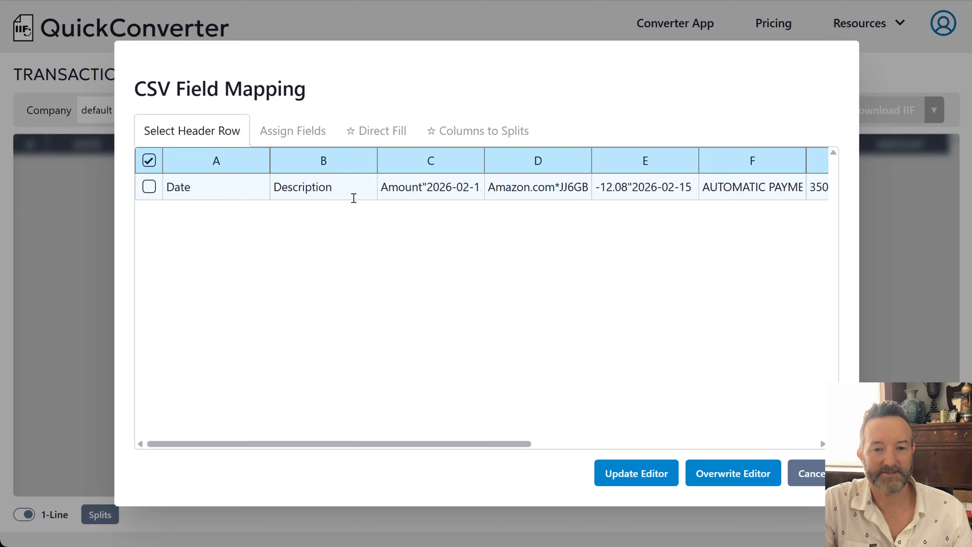
{"action": "left_click_drag", "start_coordinate": [353, 198], "coordinate": [311, 97]}
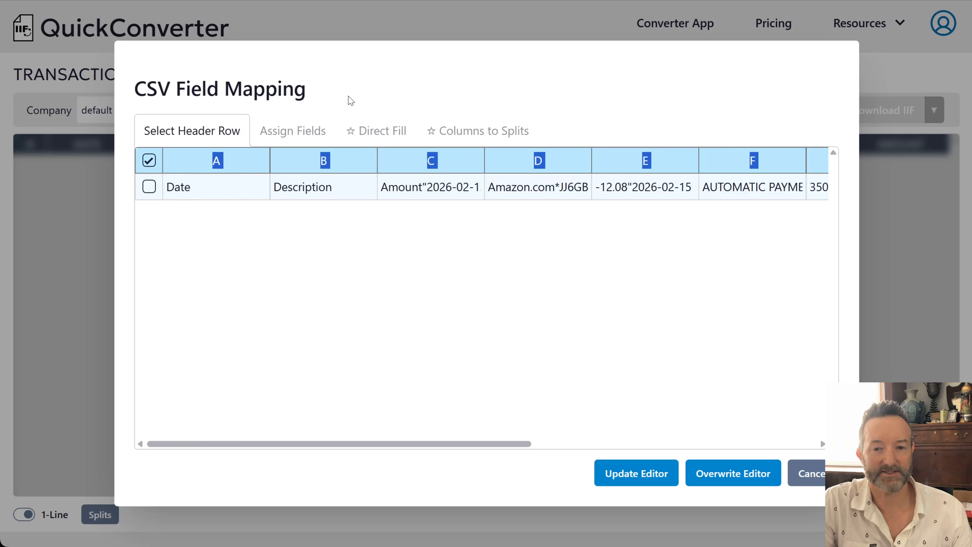
{"action": "left_click", "coordinate": [331, 158]}
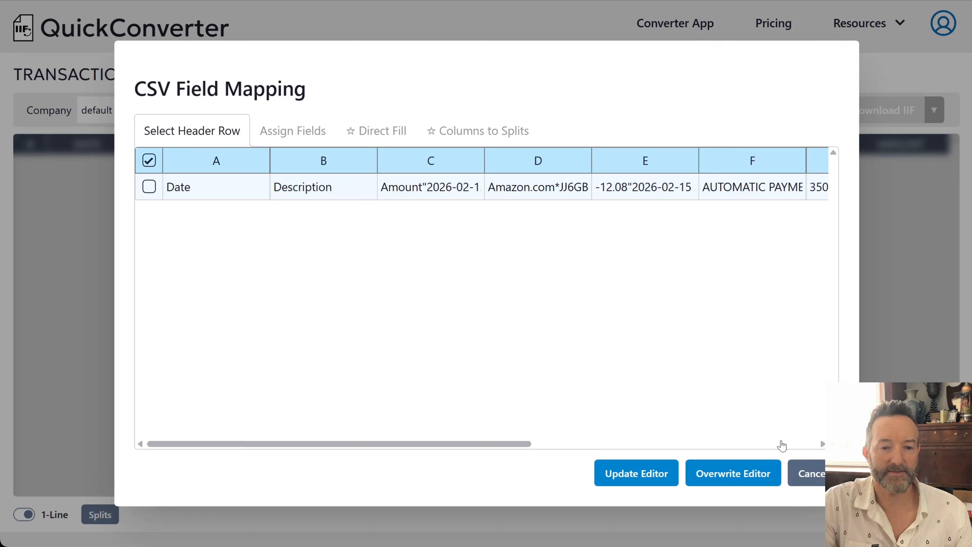
{"action": "left_click", "coordinate": [316, 134]}
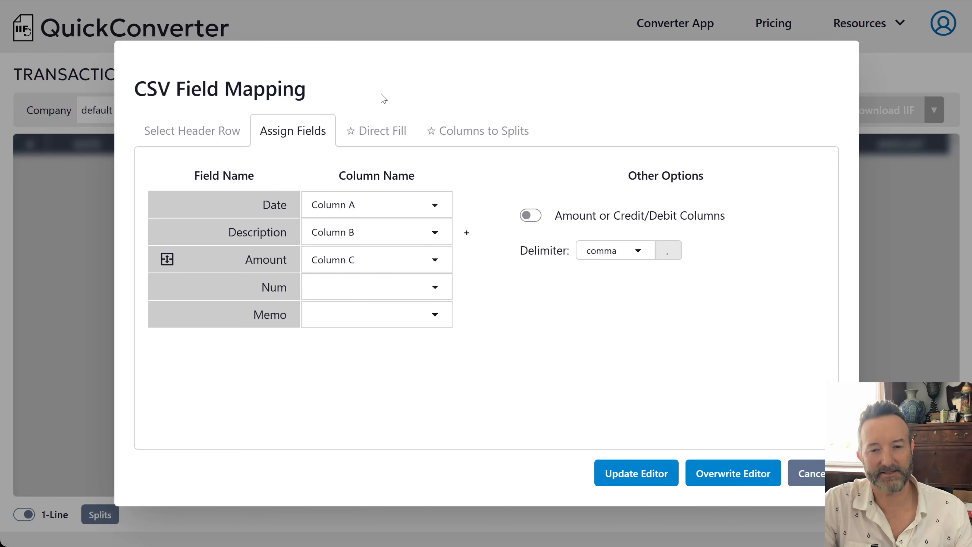
Review the Direct Fill fields for payee, account, class and customer, and cancel the malformed file's CSV field mapping.
{"action": "left_click", "coordinate": [387, 134]}
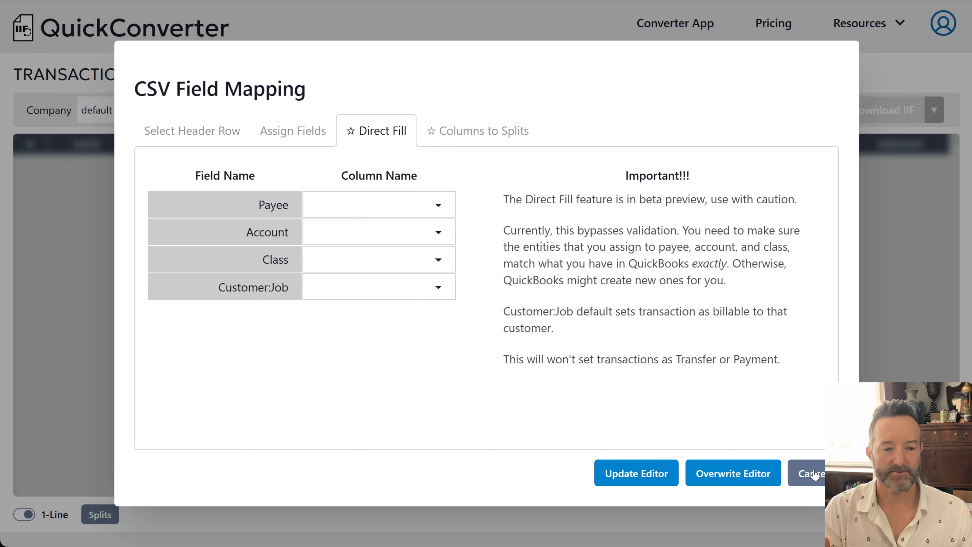
{"action": "left_click", "coordinate": [803, 474]}
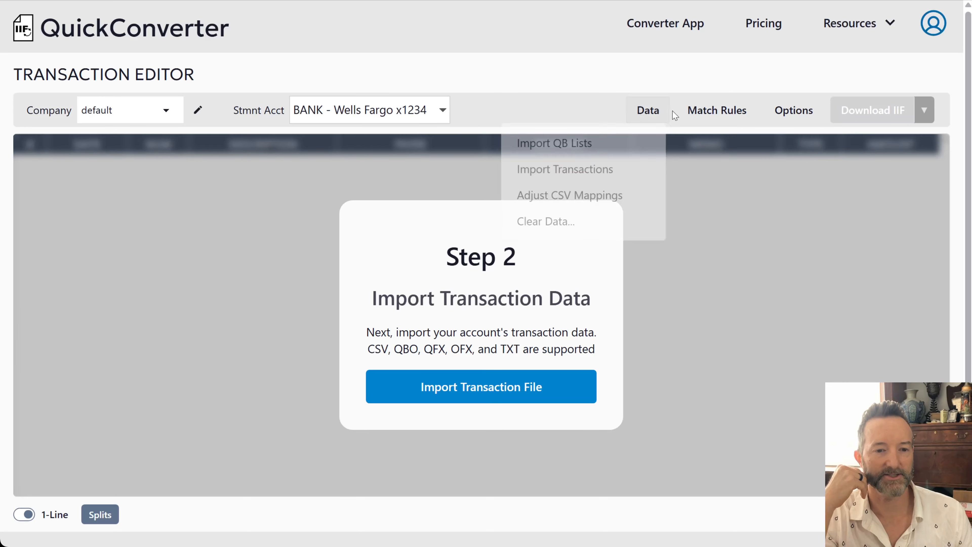
Import the transactions from 01-sample-bank.csv in the CSV Variants folder.
{"action": "mouse_move", "coordinate": [690, 113]}
{"action": "mouse_move", "coordinate": [650, 115]}
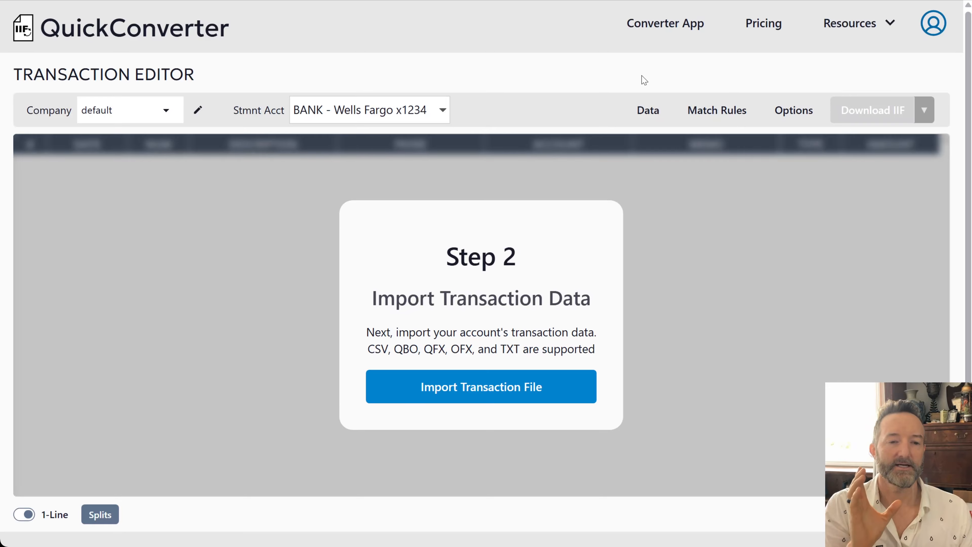
{"action": "left_click", "coordinate": [648, 115]}
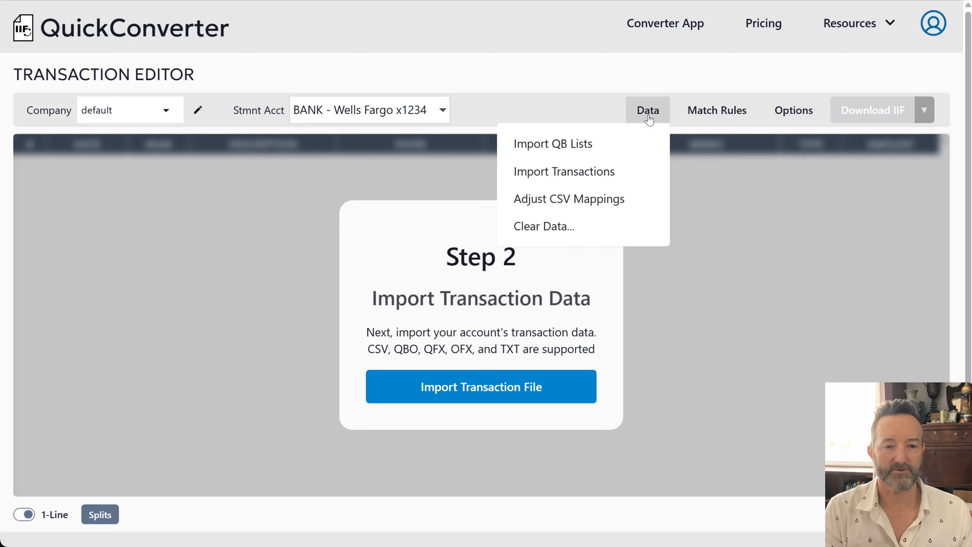
{"action": "left_click", "coordinate": [629, 178]}
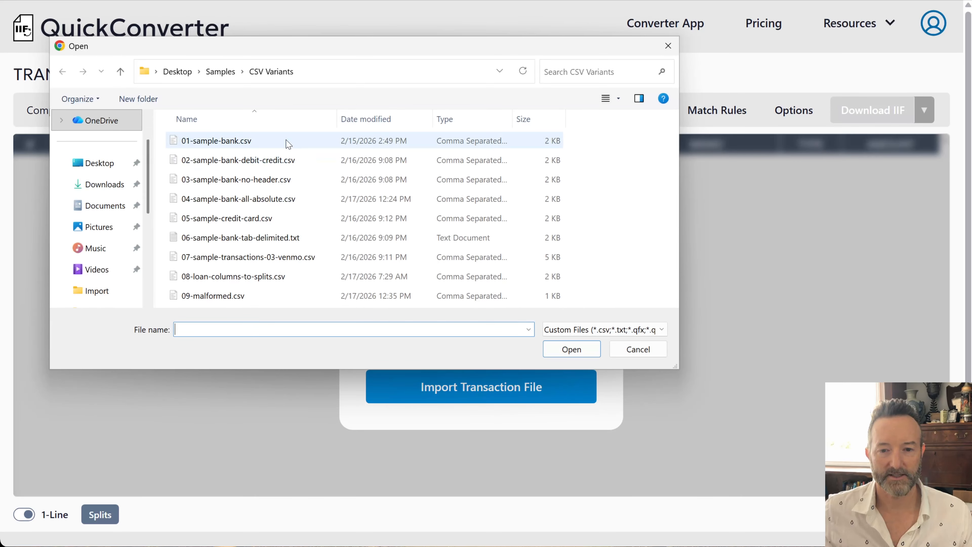
{"action": "double_click", "coordinate": [288, 144]}
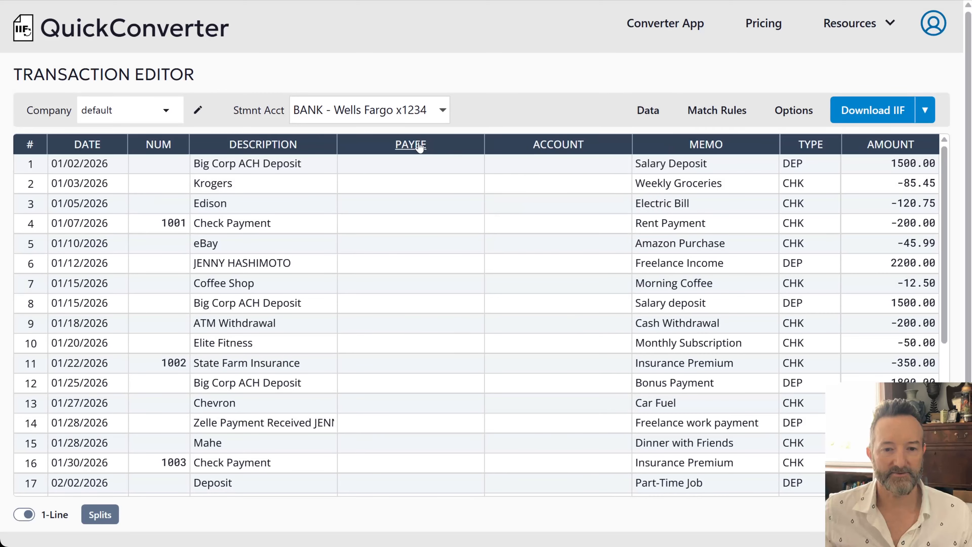
Show the Customer:Job and Class columns in the transaction editor, hide the Memo column, and save the column selection.
{"action": "mouse_move", "coordinate": [796, 115]}
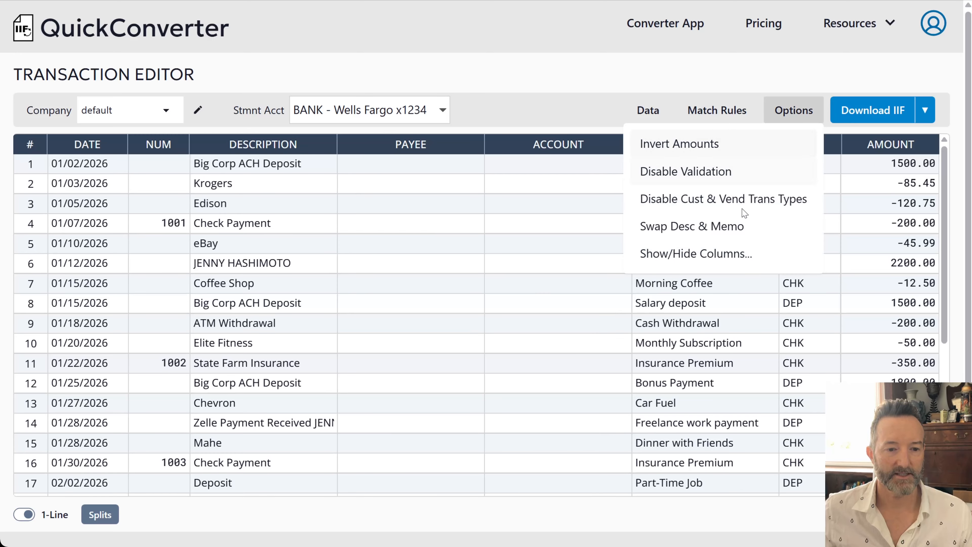
{"action": "left_click", "coordinate": [727, 255]}
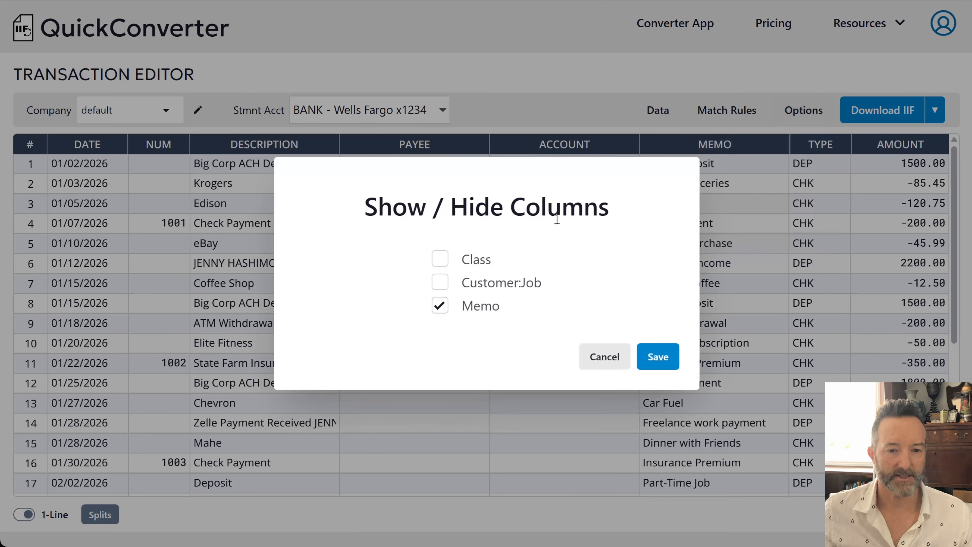
{"action": "left_click", "coordinate": [441, 283]}
{"action": "left_click", "coordinate": [440, 259]}
{"action": "left_click", "coordinate": [440, 306]}
{"action": "left_click", "coordinate": [660, 356]}
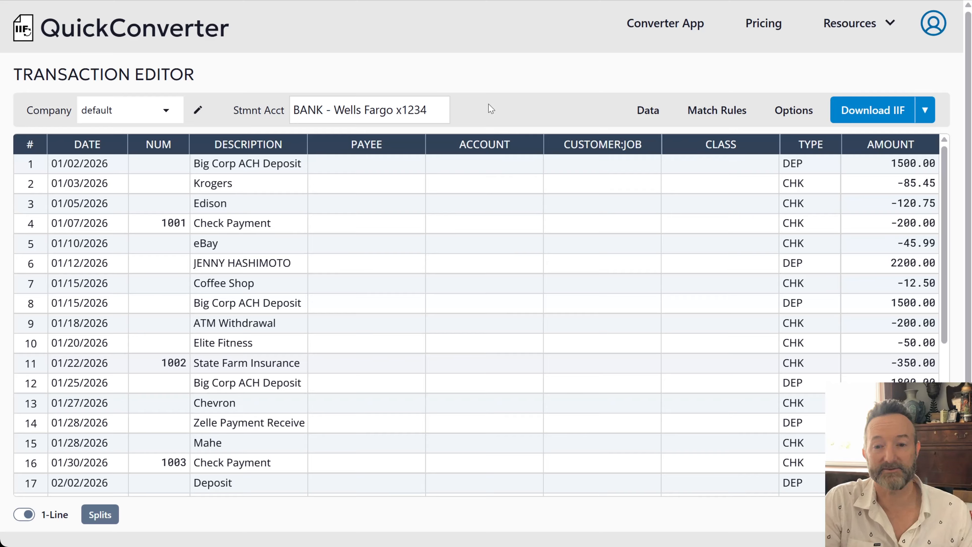
Open the CSV mappings of the imported sample bank transactions for adjustment.
{"action": "left_click", "coordinate": [633, 115]}
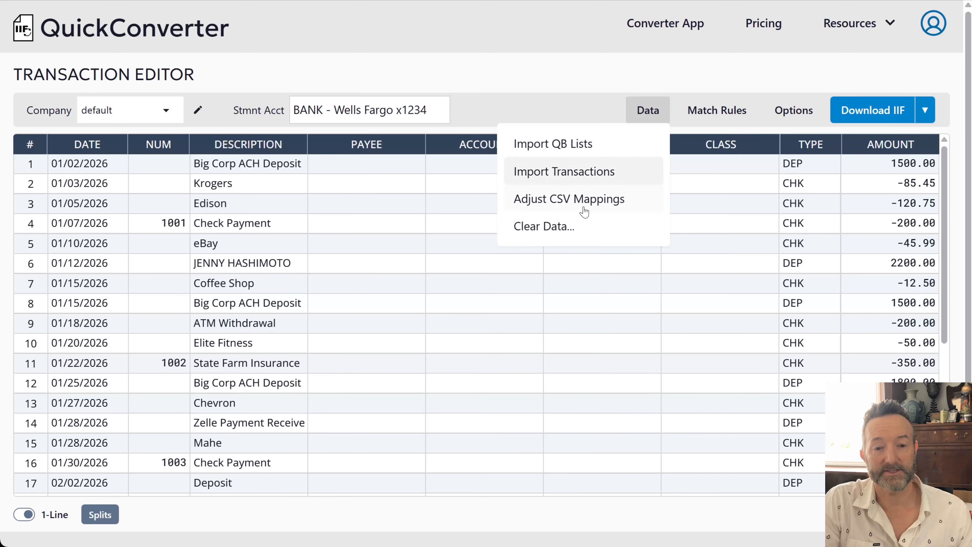